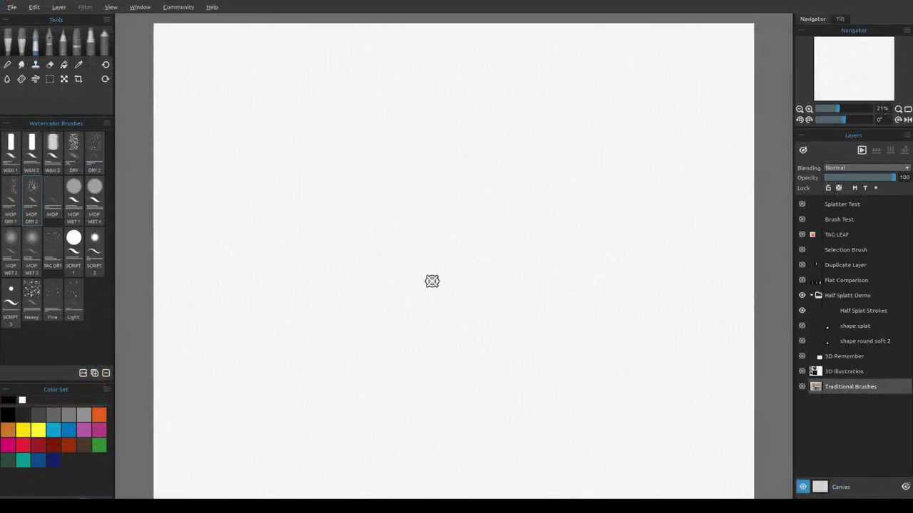
Show the Brush Creator and Properties panels, and expand the Watercolor properties of the MOP DRY 2 brush.
{"action": "left_click", "coordinate": [138, 10]}
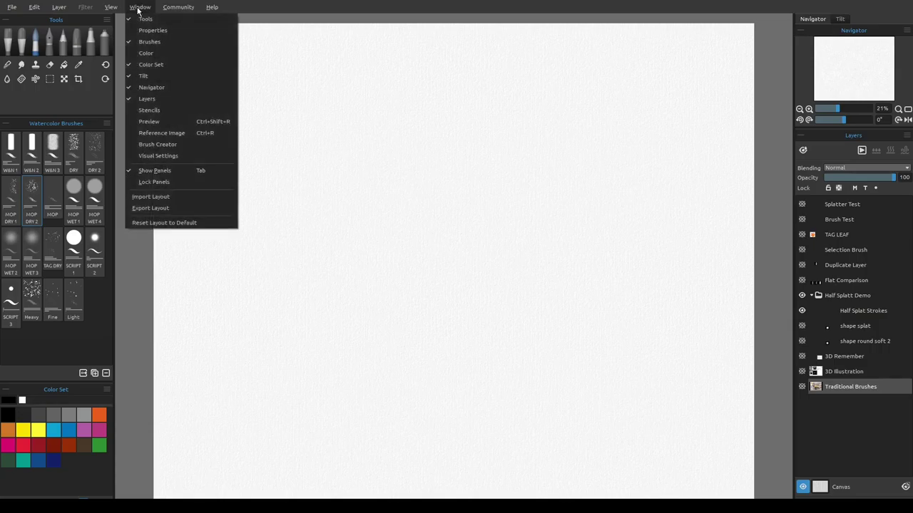
{"action": "left_click", "coordinate": [156, 144]}
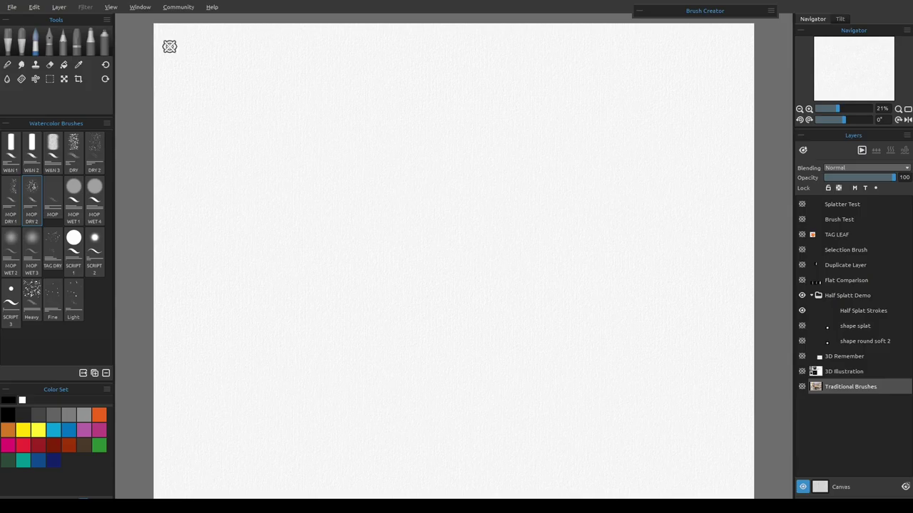
{"action": "left_click", "coordinate": [139, 9]}
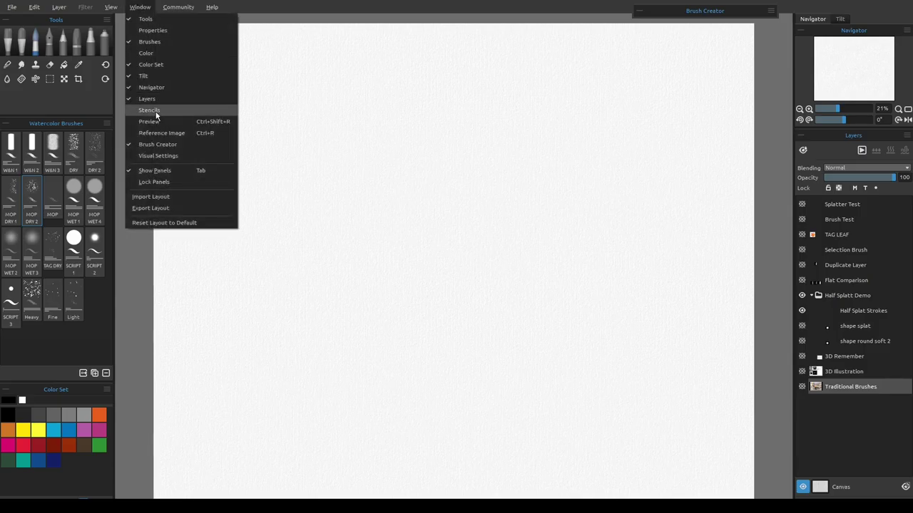
{"action": "left_click", "coordinate": [148, 32]}
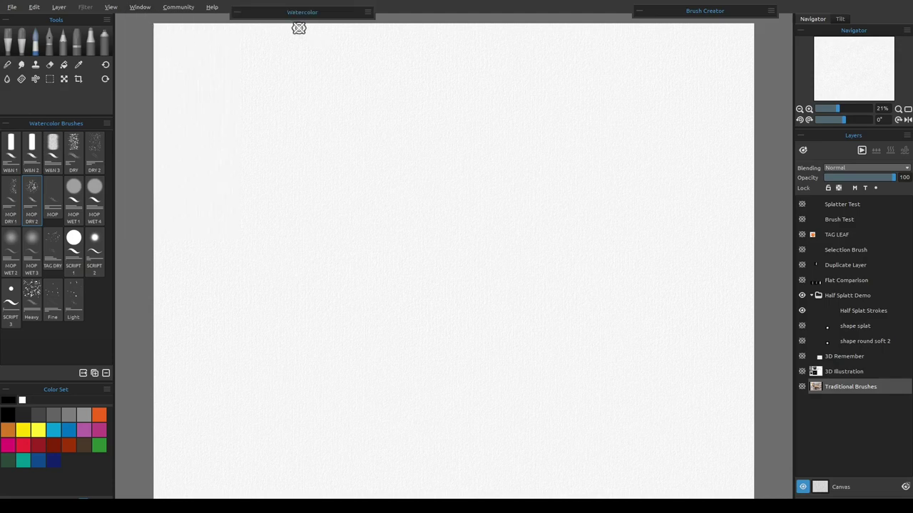
{"action": "left_click", "coordinate": [236, 13]}
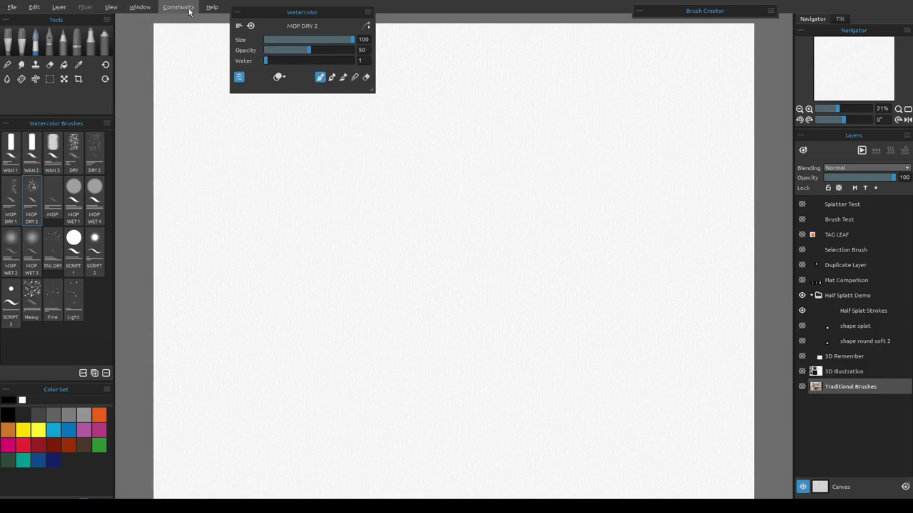
Show the Visual Settings panel, expand it to review the Watercolor Behavior settings, and collapse it again.
{"action": "left_click", "coordinate": [140, 7]}
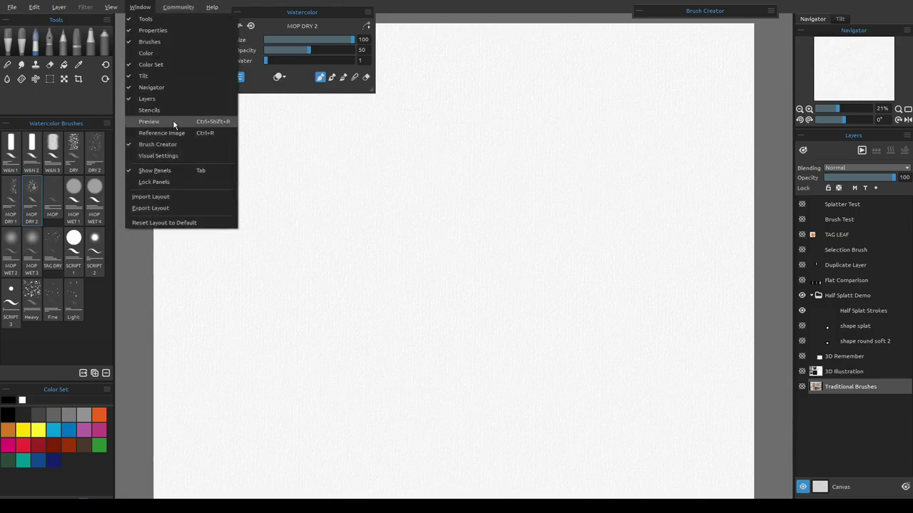
{"action": "left_click", "coordinate": [162, 154]}
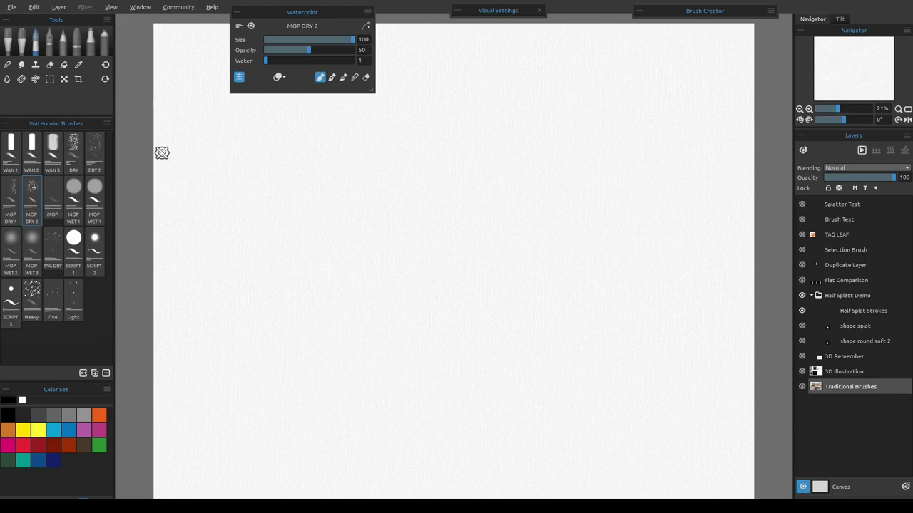
{"action": "left_click", "coordinate": [456, 11]}
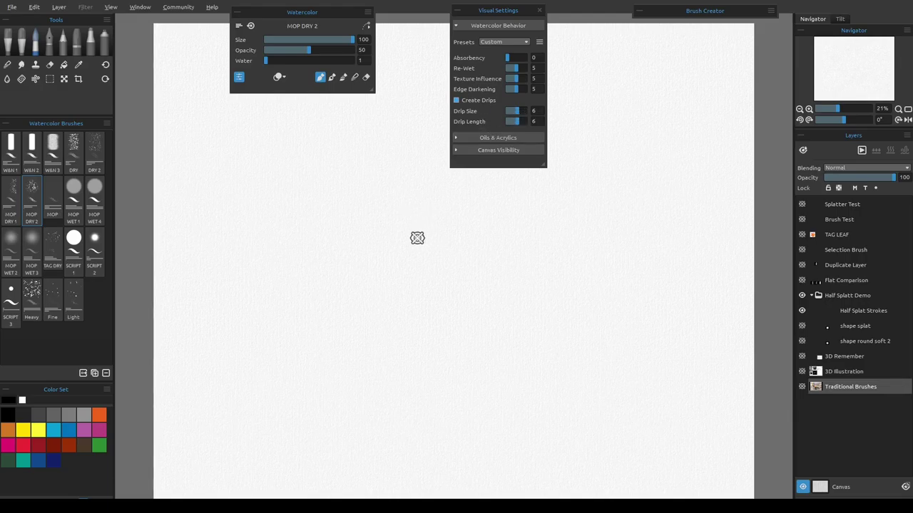
{"action": "left_click", "coordinate": [457, 10]}
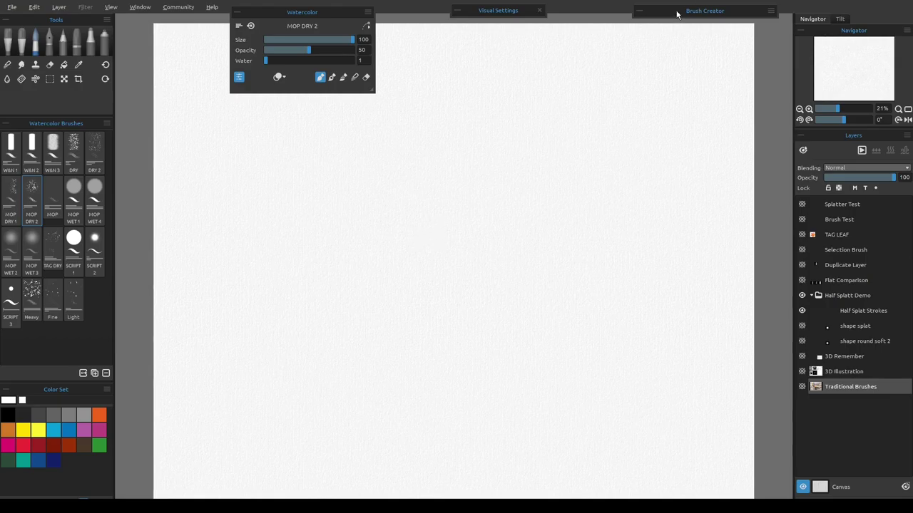
Expand the Brush Creator and open the brush library's 2. Grains folder to view the grain images.
{"action": "left_click", "coordinate": [640, 14]}
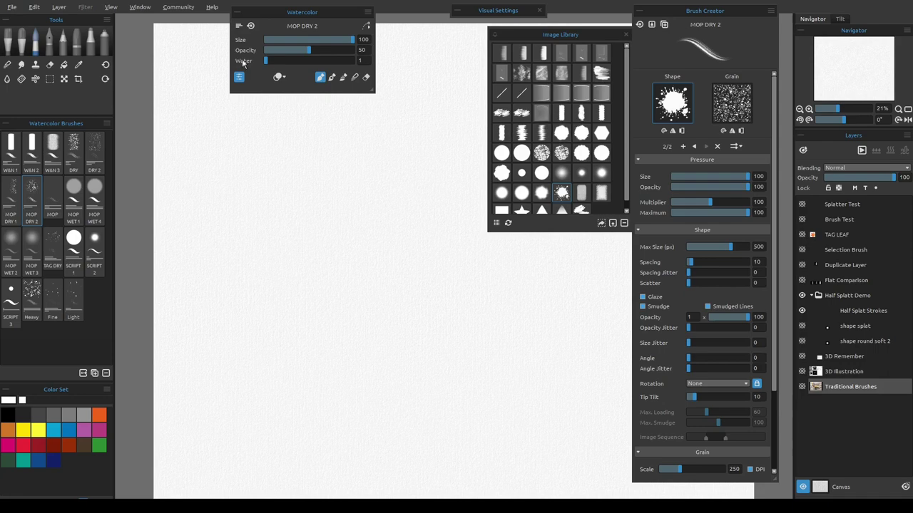
{"action": "left_click", "coordinate": [211, 8]}
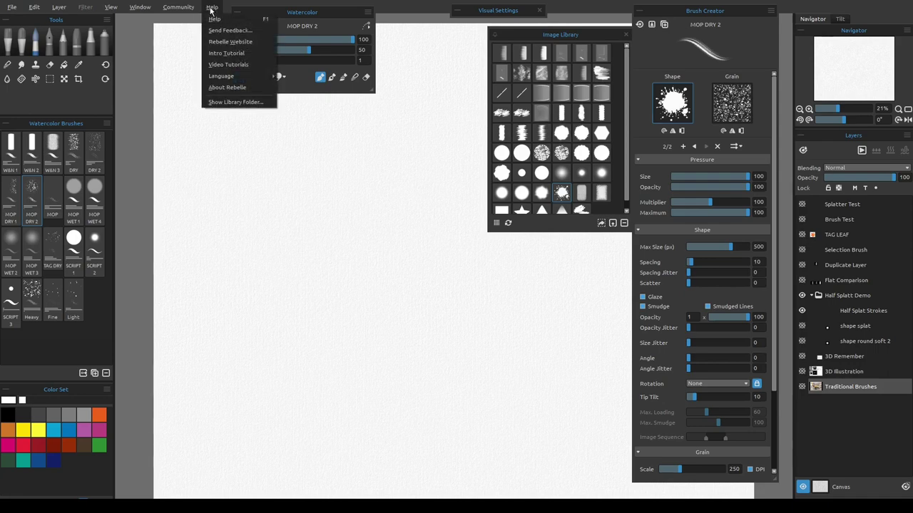
{"action": "left_click", "coordinate": [221, 104]}
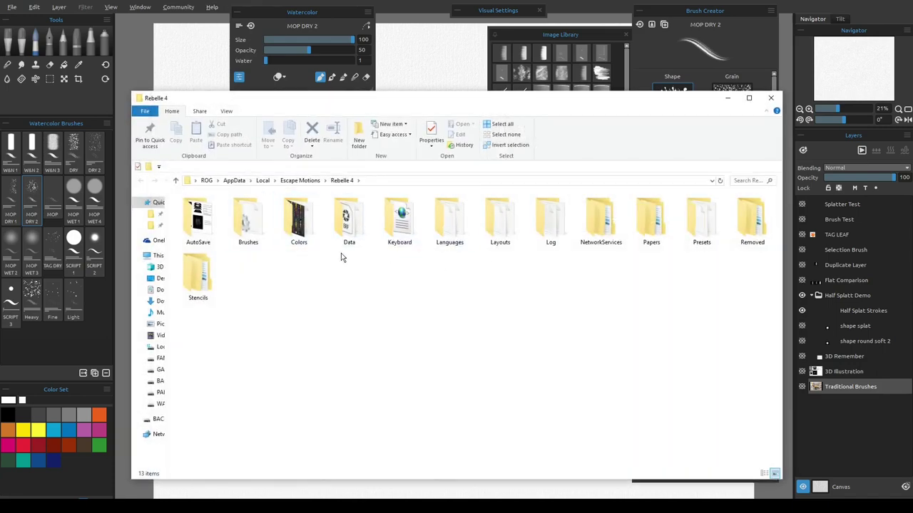
{"action": "double_click", "coordinate": [244, 222]}
{"action": "double_click", "coordinate": [245, 221]}
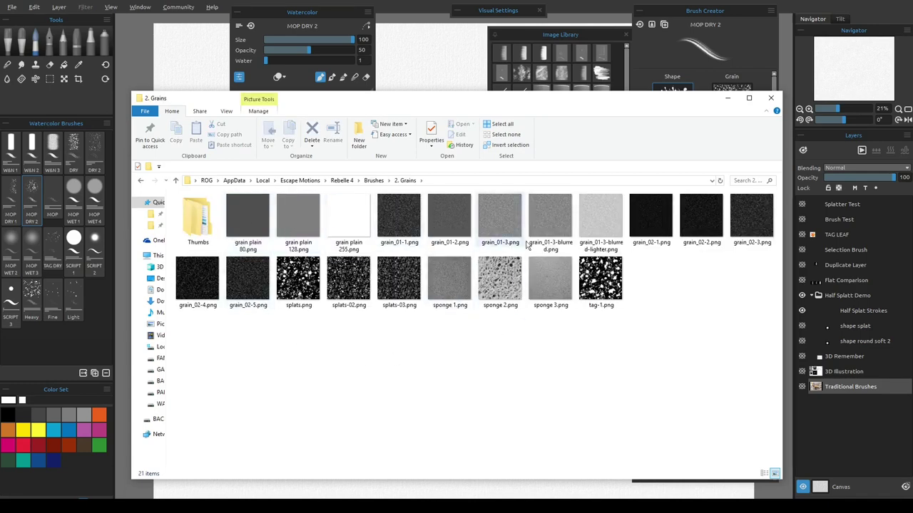
Browse the shape images in the brush library's 1. Shapes folder and close the file window.
{"action": "left_click", "coordinate": [374, 180]}
{"action": "double_click", "coordinate": [198, 213]}
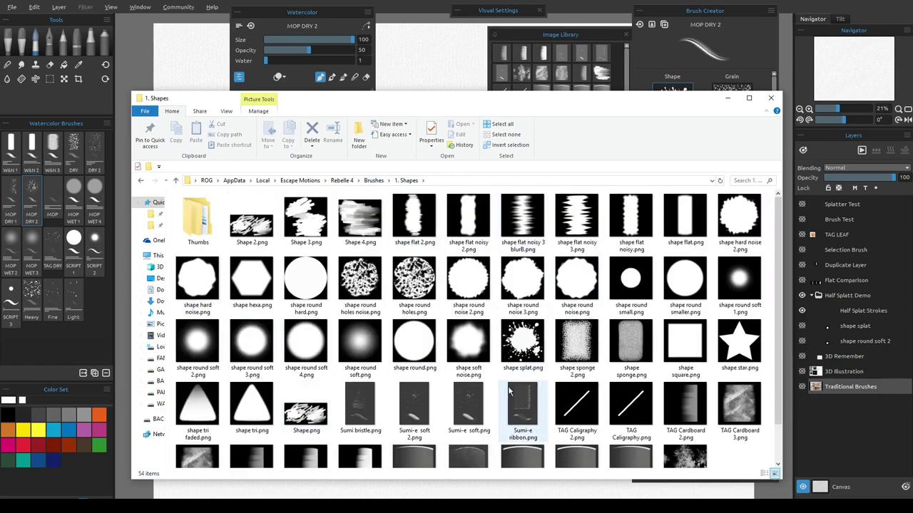
{"action": "scroll", "coordinate": [443, 417], "scroll_direction": "down", "scroll_amount": 1}
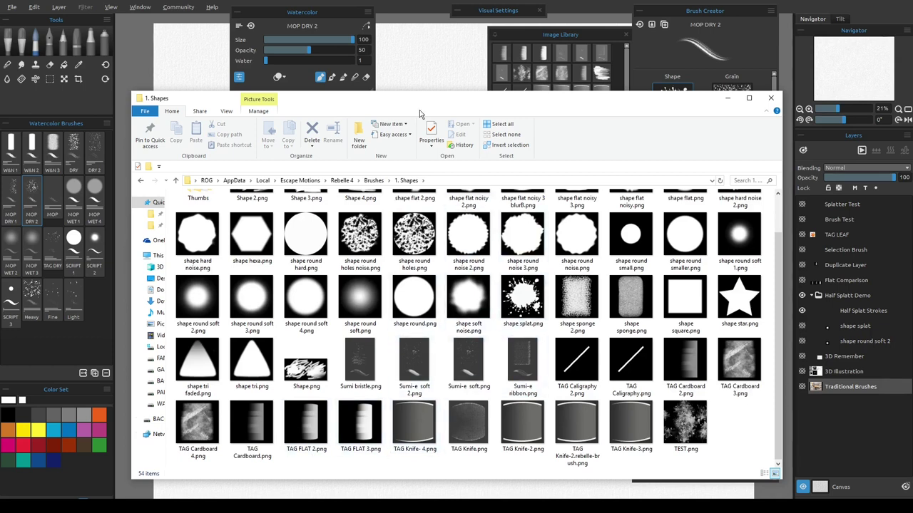
{"action": "scroll", "coordinate": [411, 272], "scroll_direction": "up", "scroll_amount": 1}
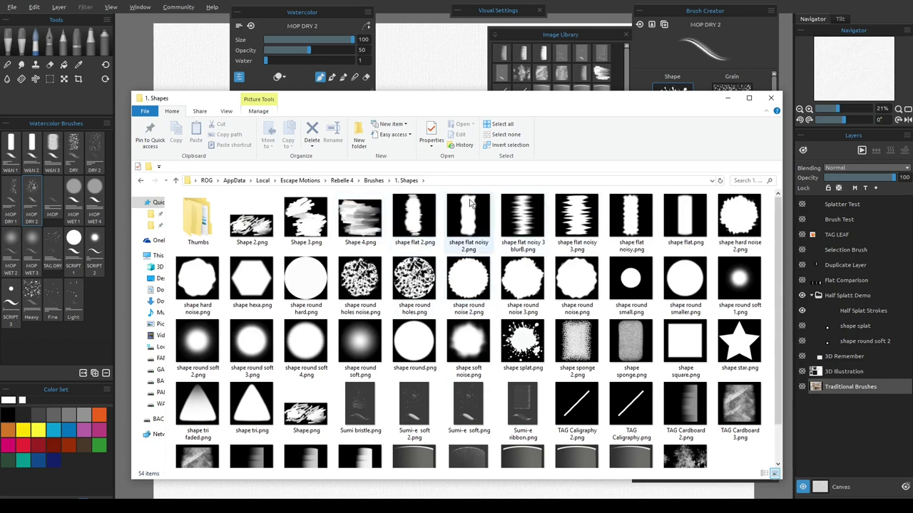
{"action": "left_click", "coordinate": [771, 99]}
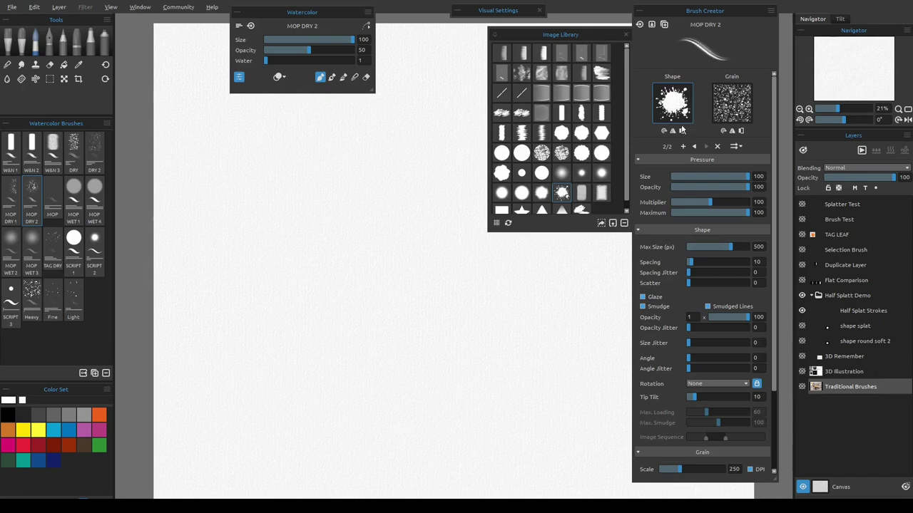
View the first and second shape and grain pairs of the MOP DRY 2 brush and collapse the Brush Creator.
{"action": "left_click", "coordinate": [694, 146]}
{"action": "left_click", "coordinate": [705, 146]}
{"action": "left_click", "coordinate": [640, 12]}
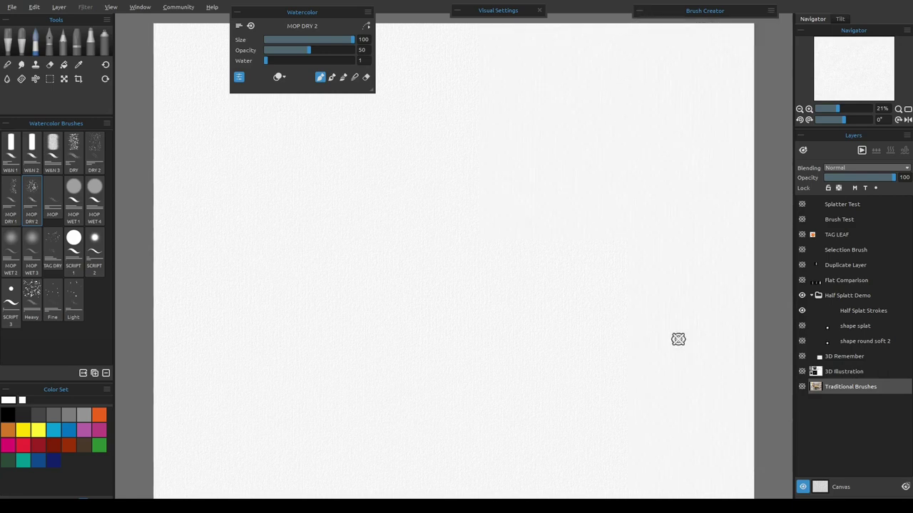
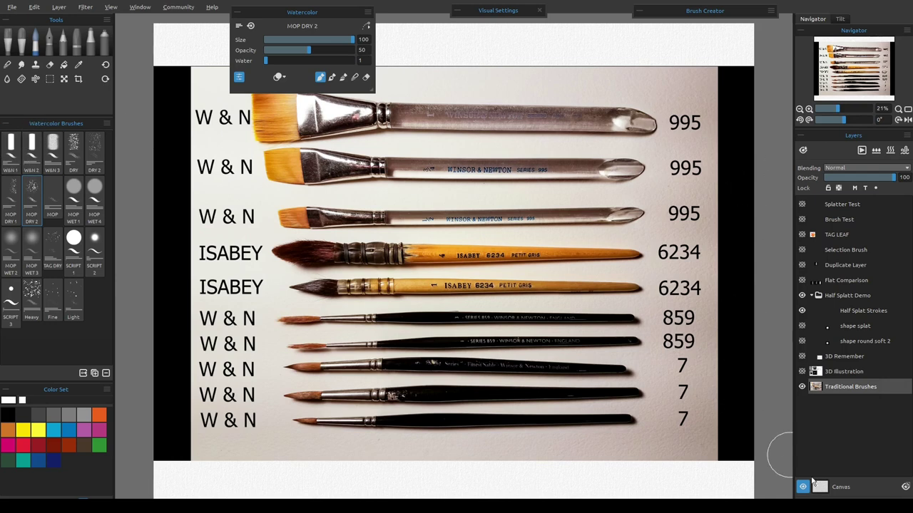
Hide the Traditional Brushes layer, select the W&N 1 brush and check its shape and grain in the Brush Creator.
{"action": "left_click", "coordinate": [802, 388]}
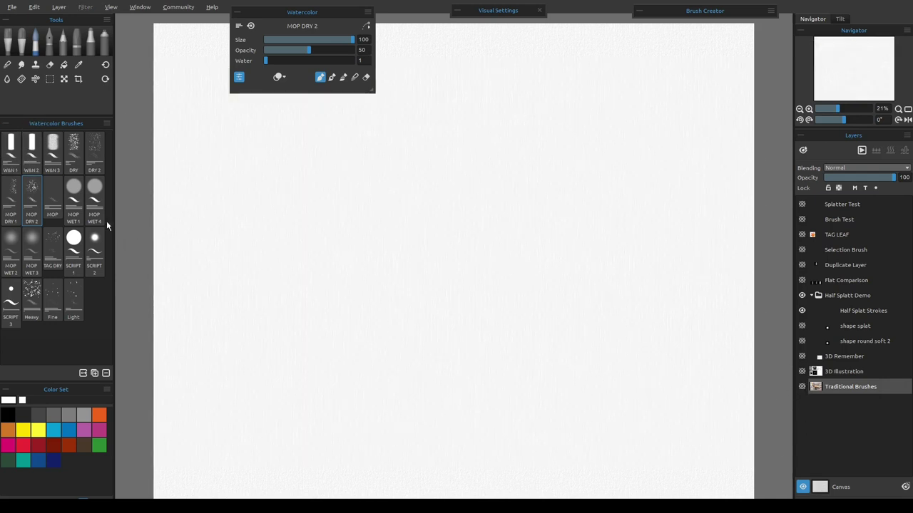
{"action": "left_click", "coordinate": [11, 151]}
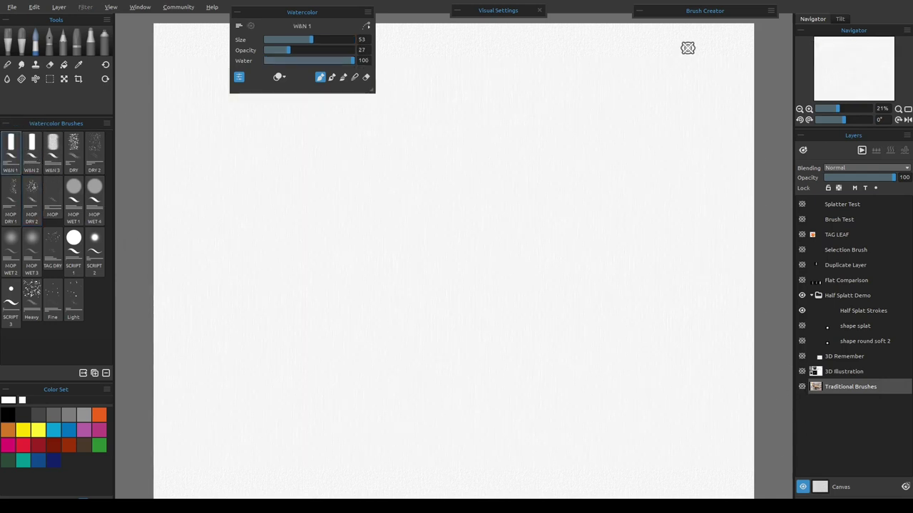
{"action": "left_click", "coordinate": [640, 16]}
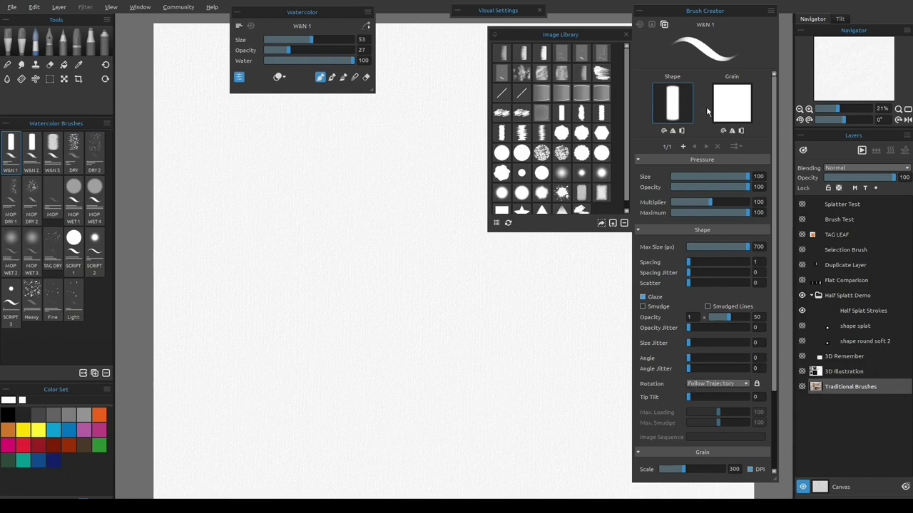
{"action": "left_click", "coordinate": [639, 13]}
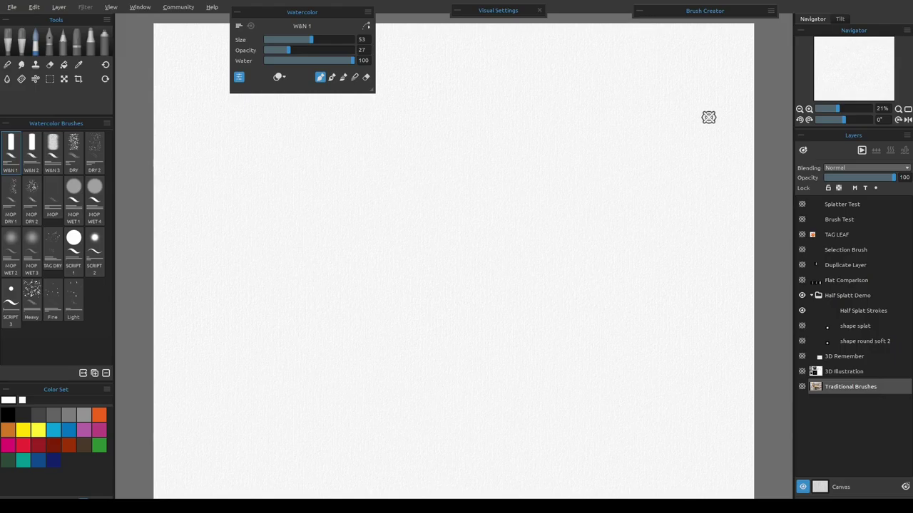
Select and show the 3D Illustration layer, and collapse the Watercolor properties panel covering it.
{"action": "left_click", "coordinate": [845, 373]}
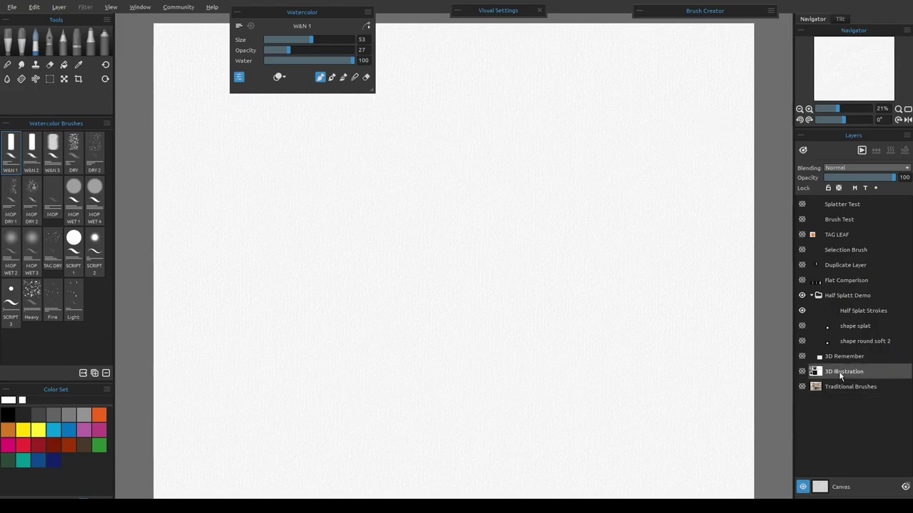
{"action": "left_click", "coordinate": [801, 371]}
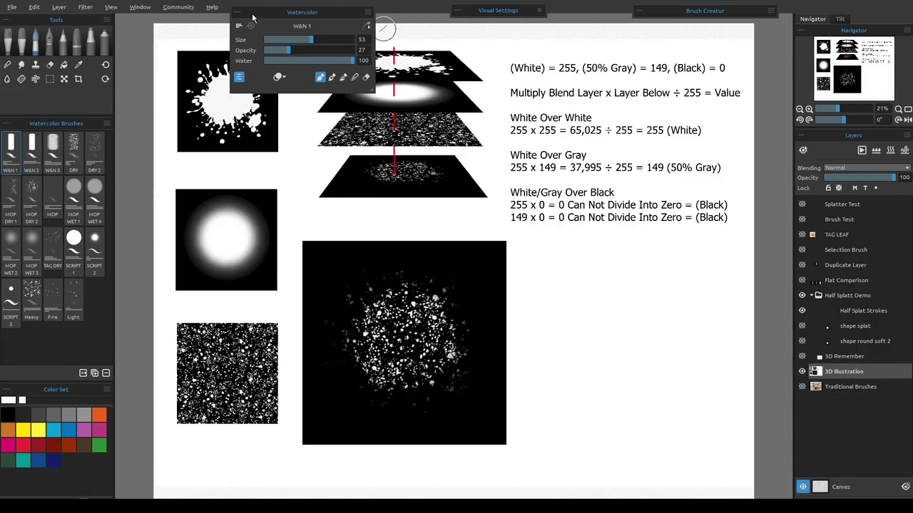
{"action": "left_click", "coordinate": [237, 12]}
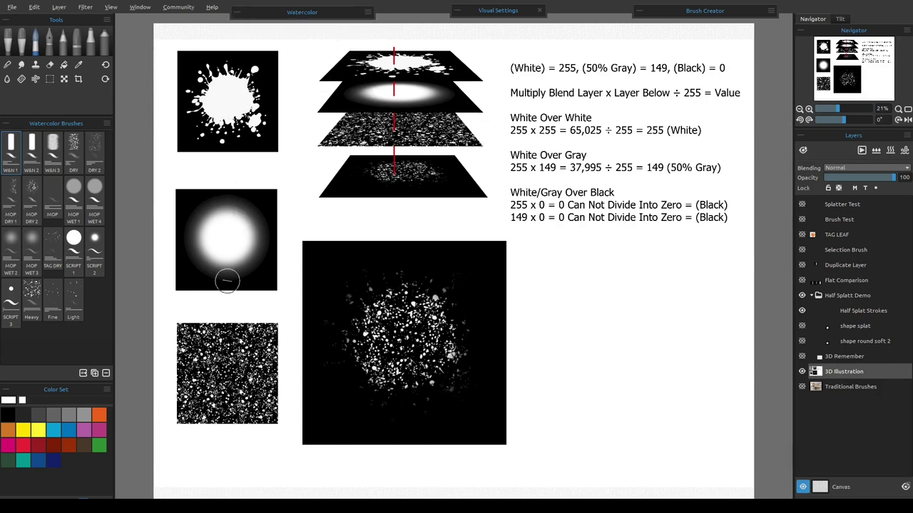
Activate the Selection tool and look over the blending modes available for the 3D Illustration layer.
{"action": "left_click", "coordinate": [49, 79]}
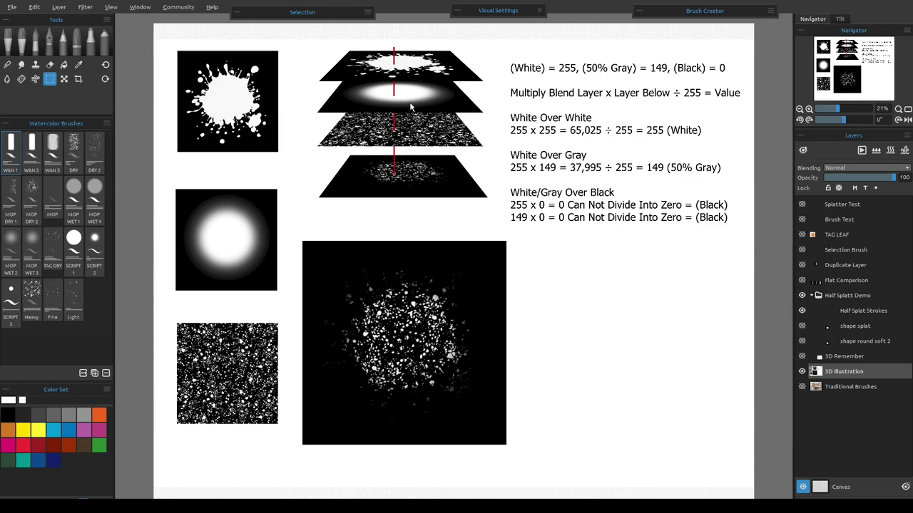
{"action": "left_click", "coordinate": [853, 170]}
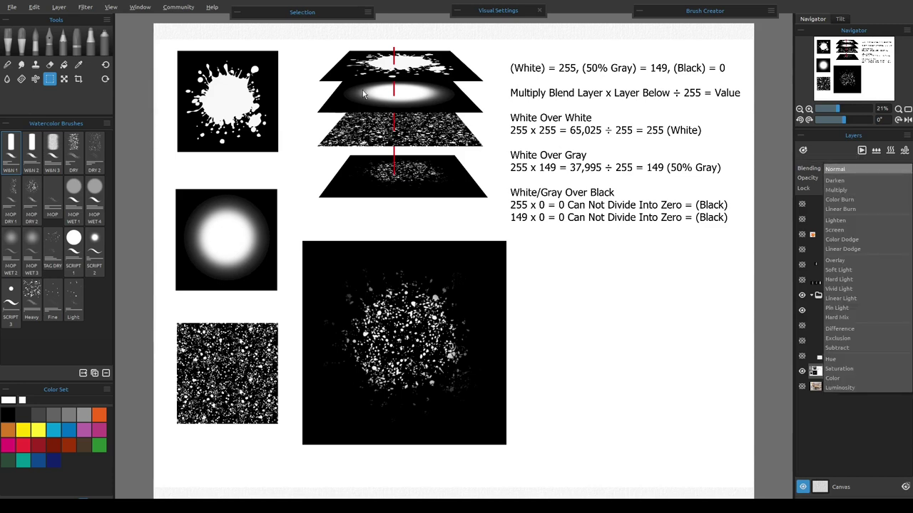
{"action": "left_click", "coordinate": [505, 53]}
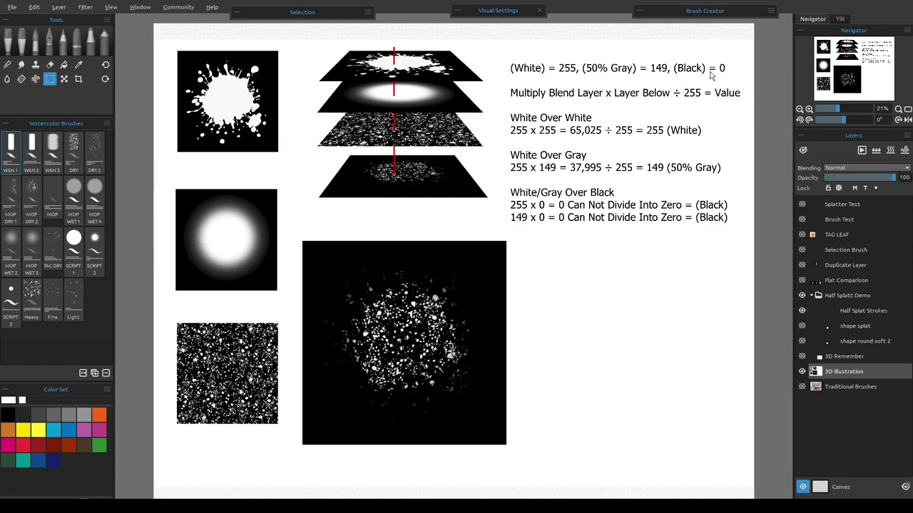
Show the Color panel and set the color first to gray with a value of 149 and finally to black with value 0.
{"action": "left_click", "coordinate": [140, 7]}
{"action": "left_click", "coordinate": [146, 53]}
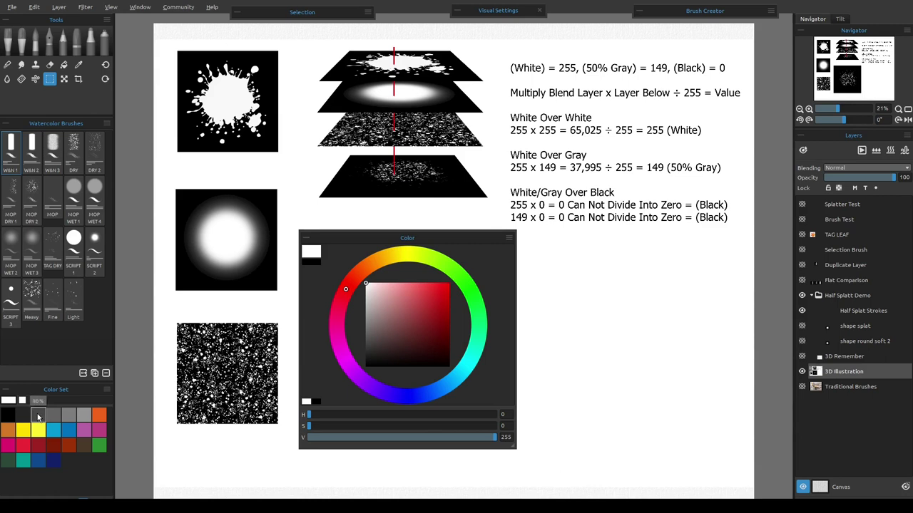
{"action": "left_click", "coordinate": [81, 414]}
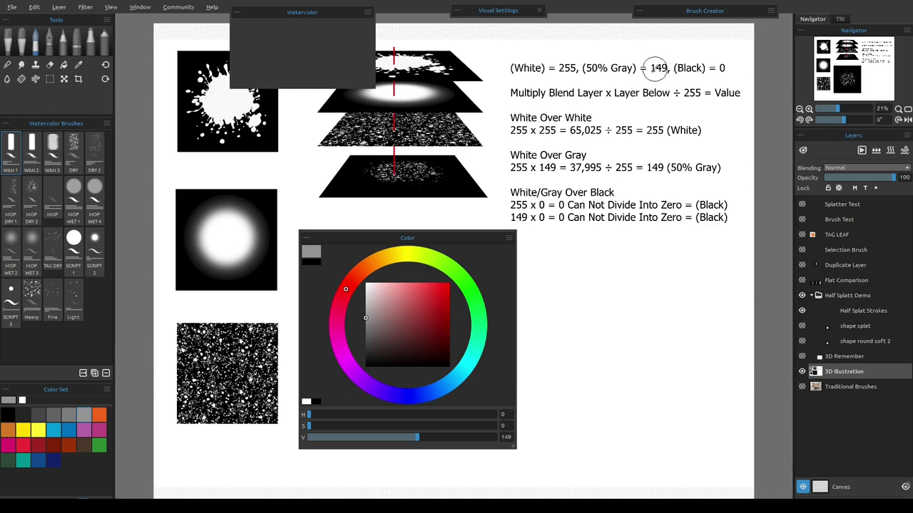
{"action": "left_click_drag", "start_coordinate": [365, 321], "coordinate": [354, 372]}
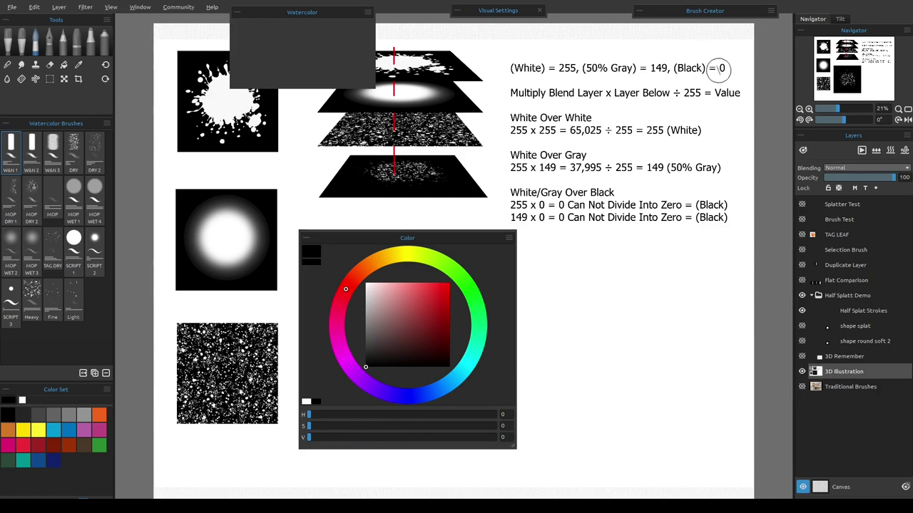
Close the Color panel and collapse the Watercolor properties panel to uncover the illustration.
{"action": "left_click", "coordinate": [508, 238]}
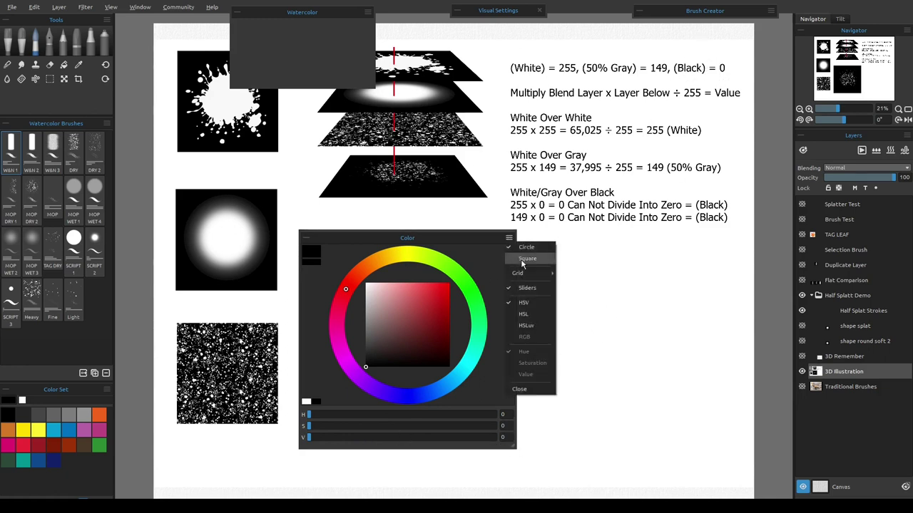
{"action": "left_click", "coordinate": [530, 391]}
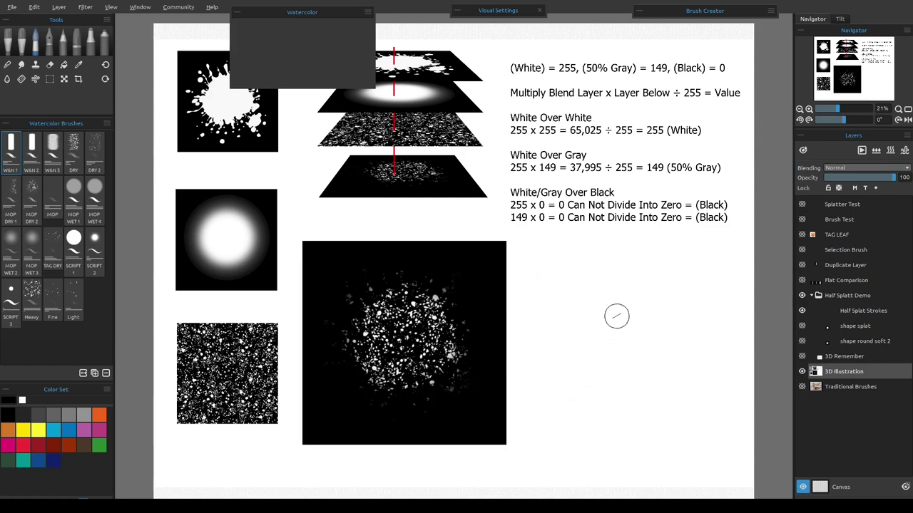
{"action": "left_click", "coordinate": [238, 13]}
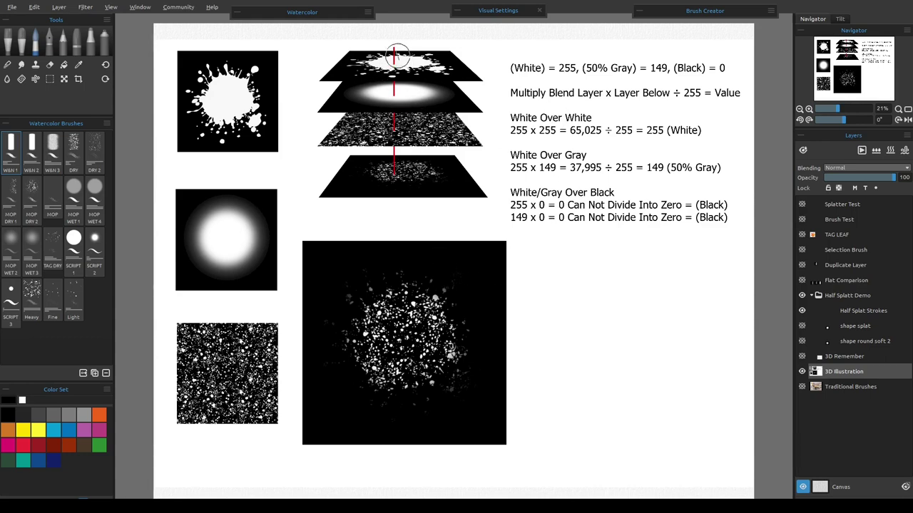
Examine the stacked shape, soft round, grain and result planes in the illustration, with the Selection tool active.
{"action": "scroll", "coordinate": [375, 24], "scroll_direction": "up", "scroll_amount": 3}
{"action": "scroll", "coordinate": [378, 29], "scroll_direction": "up", "scroll_amount": 2}
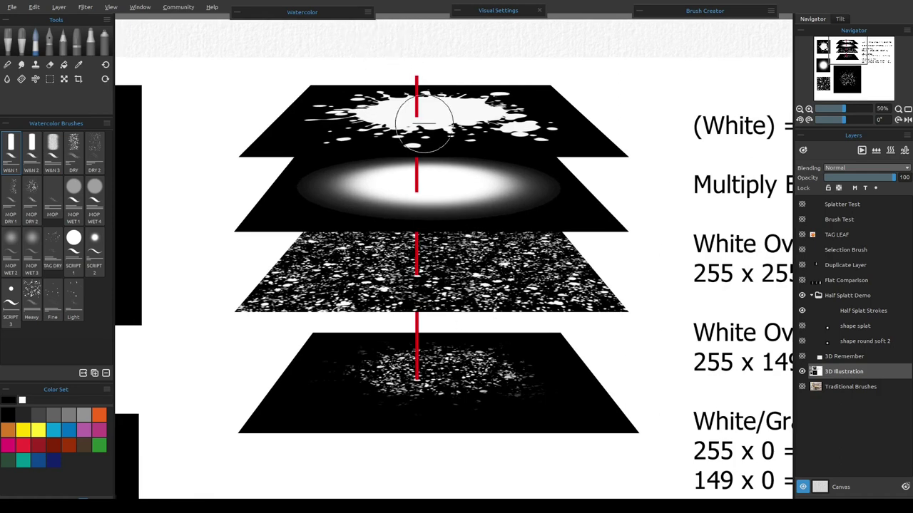
{"action": "left_click", "coordinate": [50, 79]}
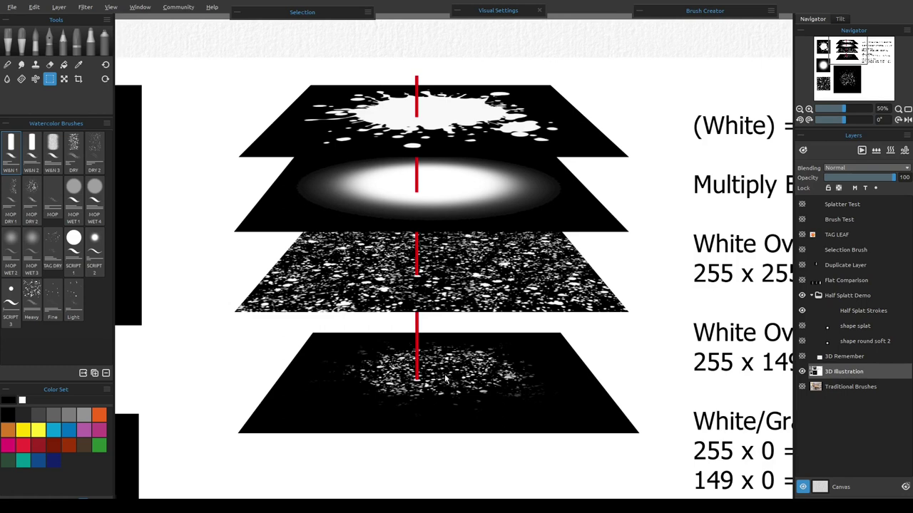
{"action": "key", "text": "ctrl+0"}
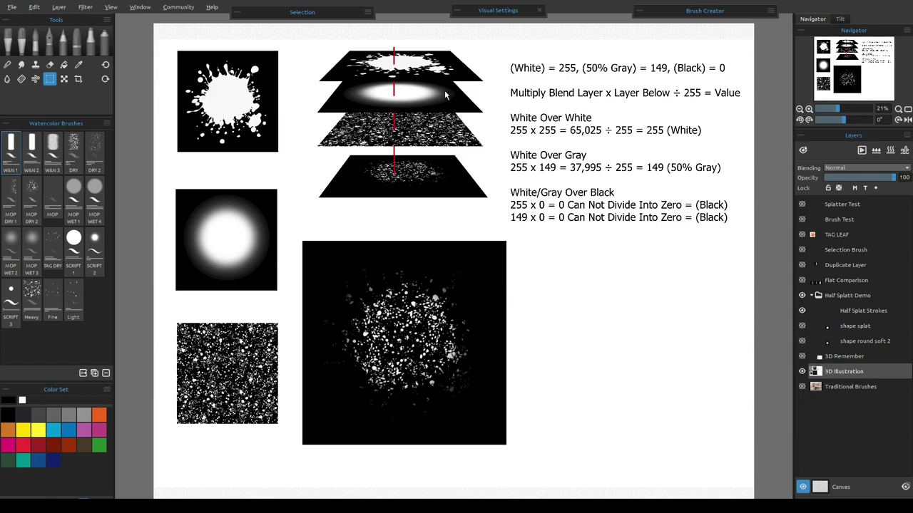
{"action": "scroll", "coordinate": [444, 95], "scroll_direction": "up", "scroll_amount": 3}
{"action": "left_click_drag", "start_coordinate": [394, 131], "coordinate": [426, 211]}
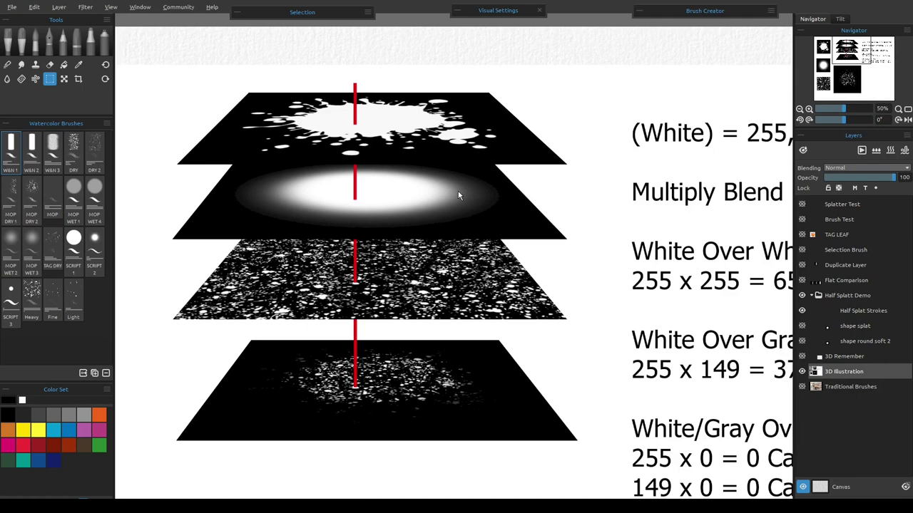
{"action": "key", "text": "ctrl+0"}
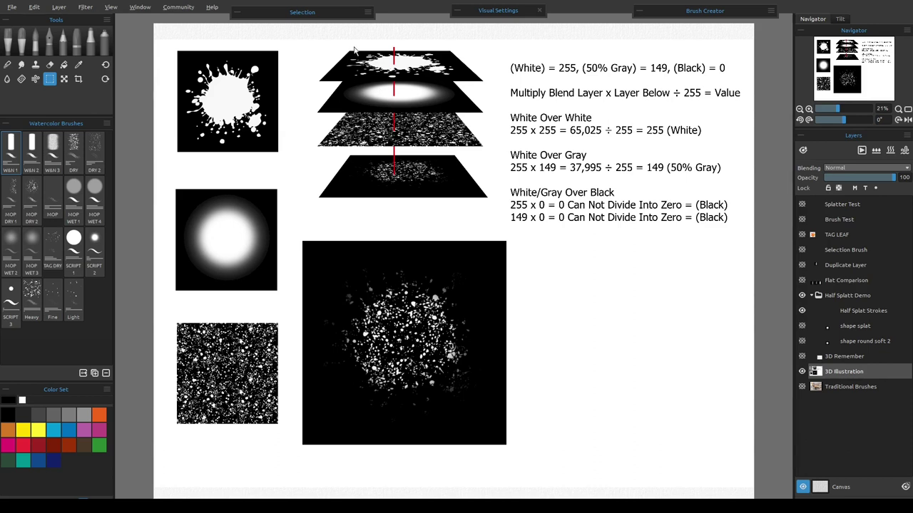
Hide the 3D Illustration layer and show the shape round soft 2 and shape splat layers.
{"action": "left_click", "coordinate": [801, 357]}
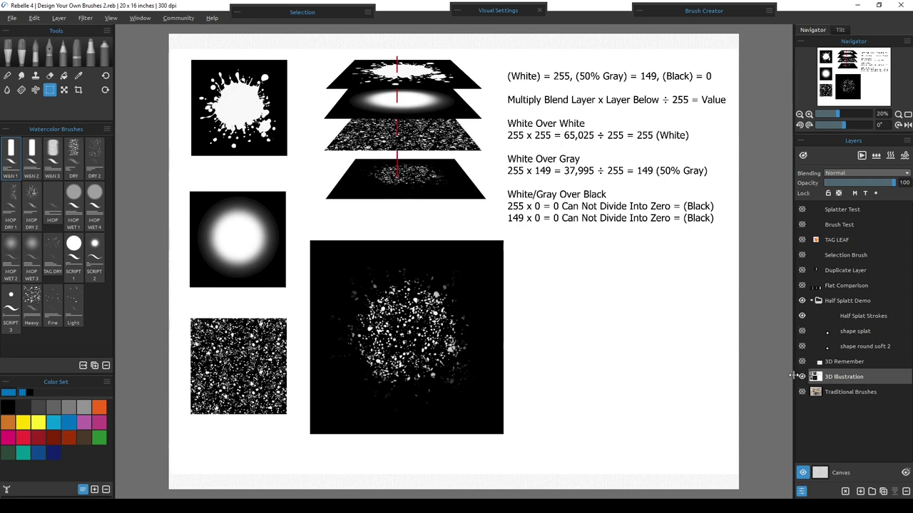
{"action": "left_click", "coordinate": [801, 376]}
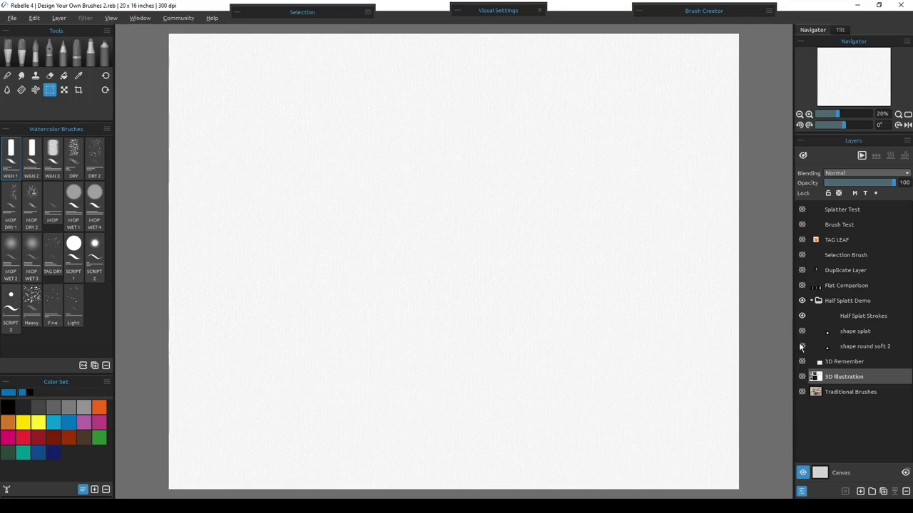
{"action": "left_click", "coordinate": [802, 347]}
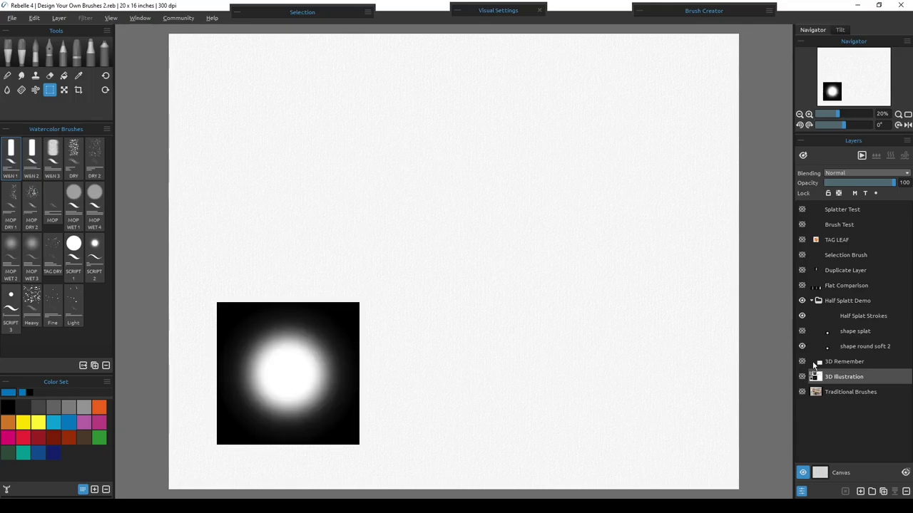
{"action": "left_click", "coordinate": [802, 332]}
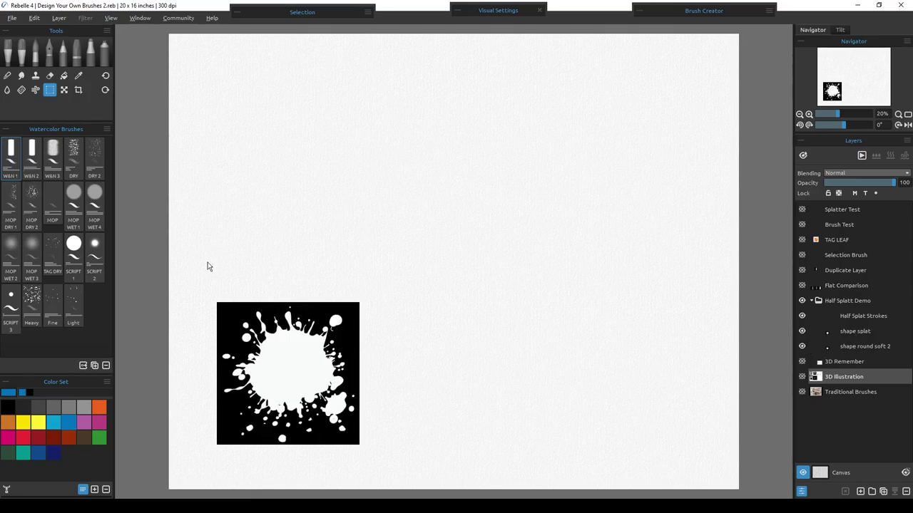
{"action": "left_click", "coordinate": [12, 19]}
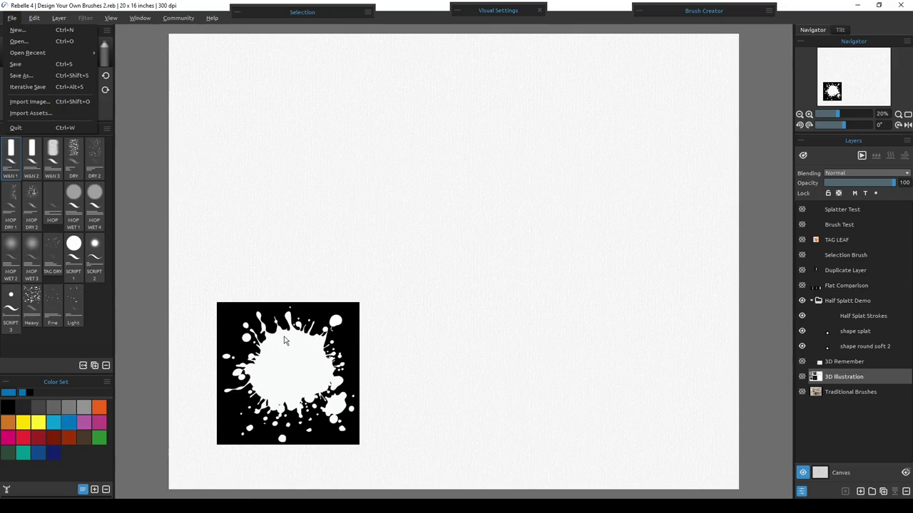
Set the shape splat layer's blending to Multiply and the shape round soft 2 layer's opacity to 70.
{"action": "left_click", "coordinate": [857, 329]}
{"action": "left_click", "coordinate": [802, 330]}
{"action": "left_click", "coordinate": [802, 331]}
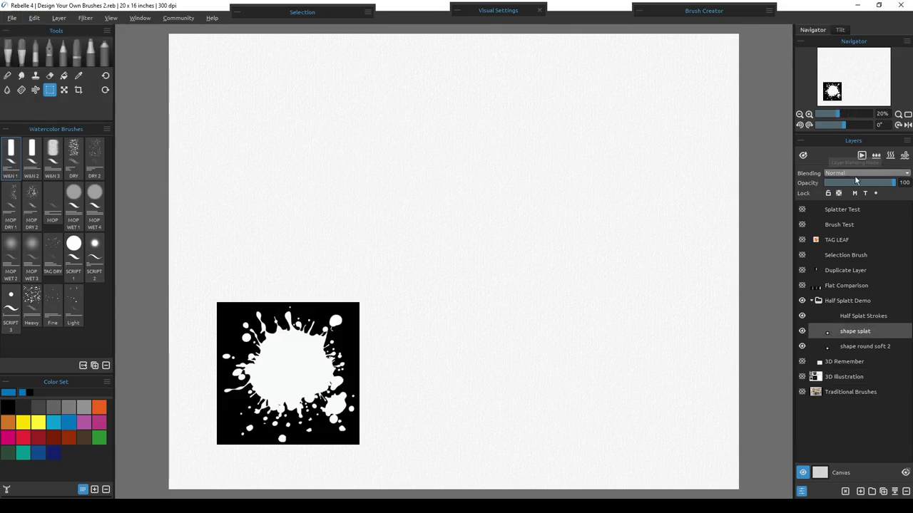
{"action": "left_click", "coordinate": [855, 173]}
{"action": "left_click", "coordinate": [836, 195]}
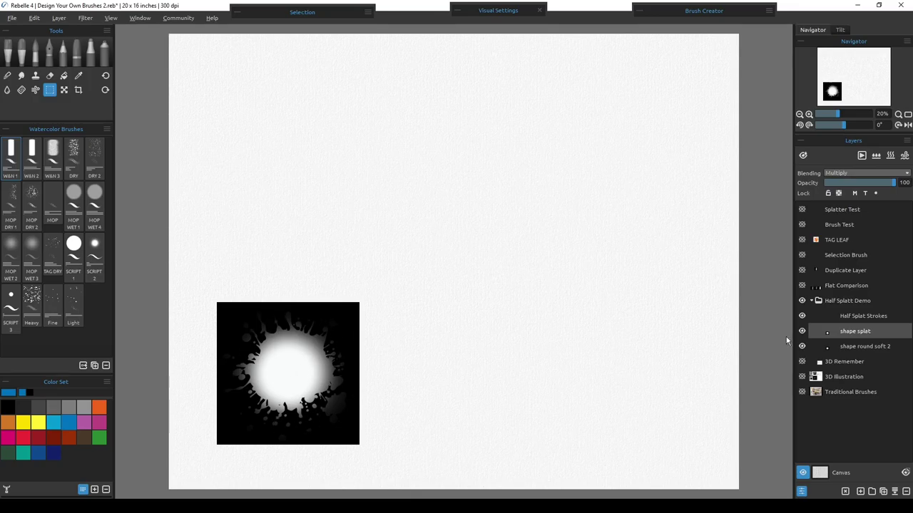
{"action": "left_click", "coordinate": [859, 347]}
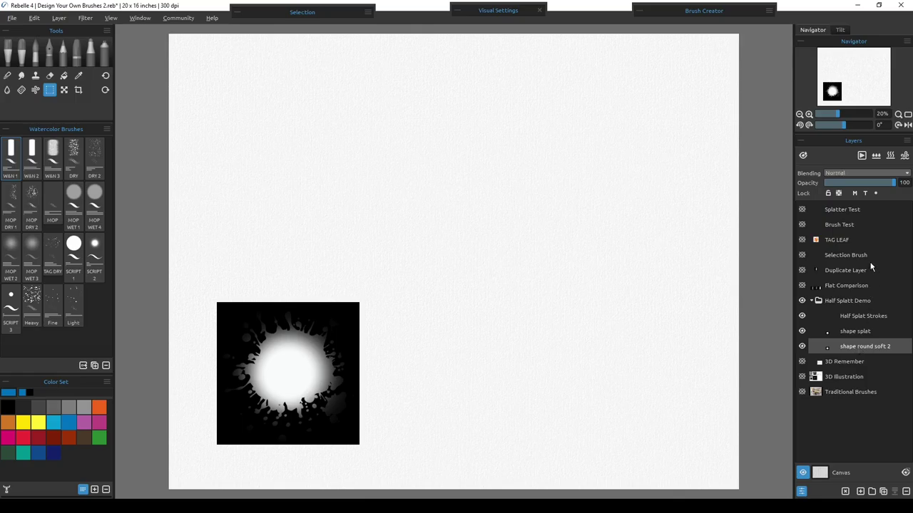
{"action": "left_click_drag", "start_coordinate": [892, 183], "coordinate": [873, 187]}
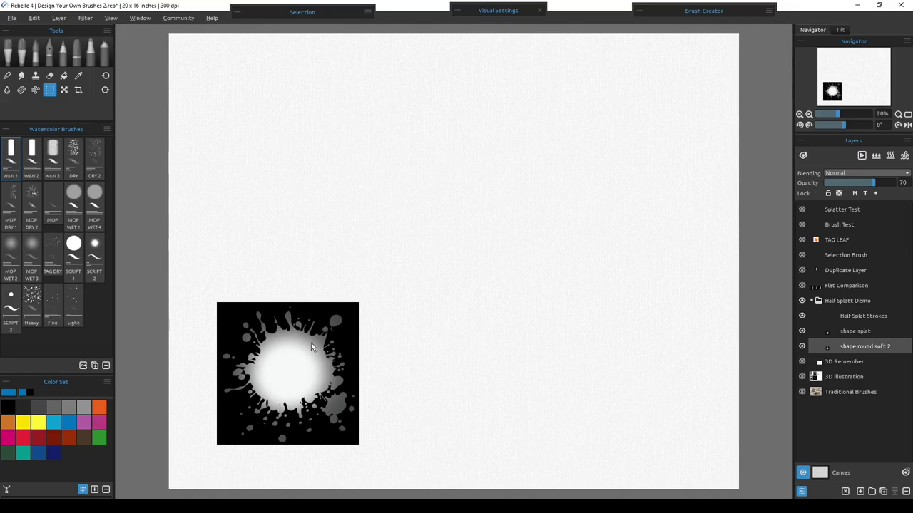
Expand the Brush Creator together with its Image Library of shapes.
{"action": "left_click", "coordinate": [638, 11]}
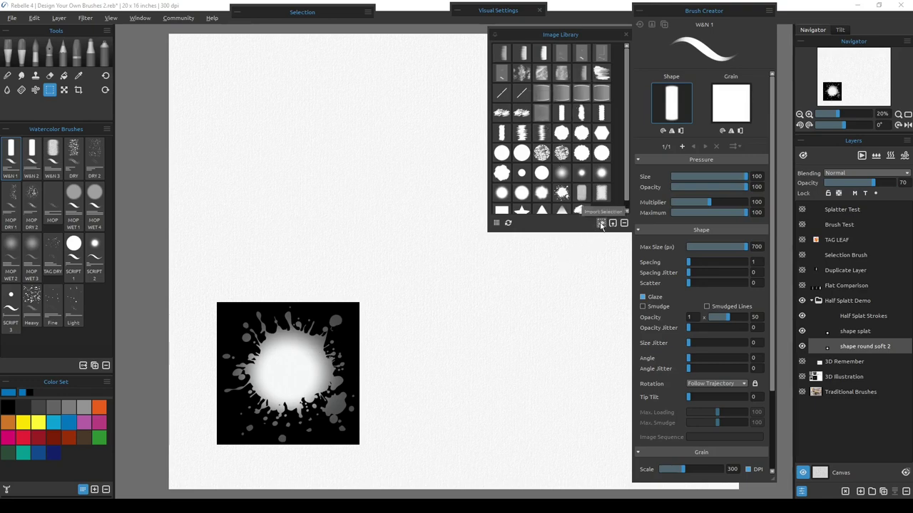
{"action": "left_click", "coordinate": [601, 224]}
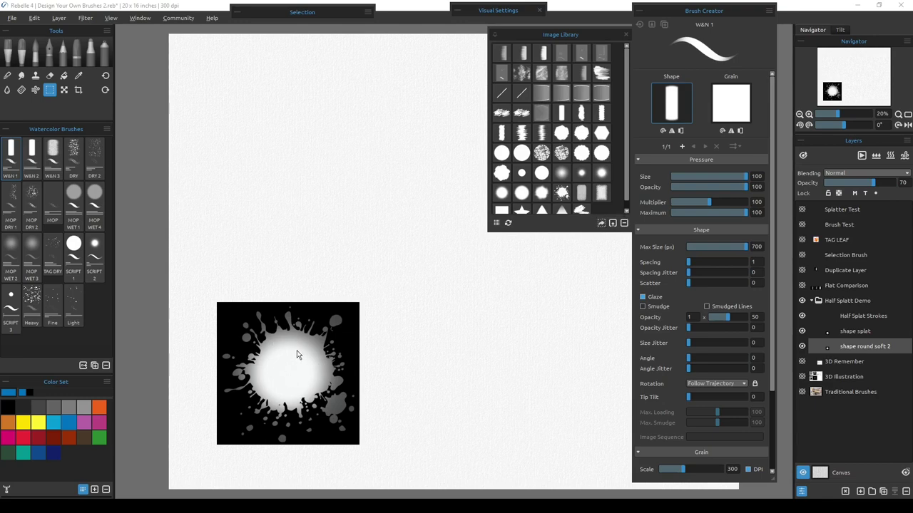
Merge the shape splat and shape round soft 2 layers, and select the whole black square of the merged image.
{"action": "left_click", "coordinate": [847, 333], "text": "shift"}
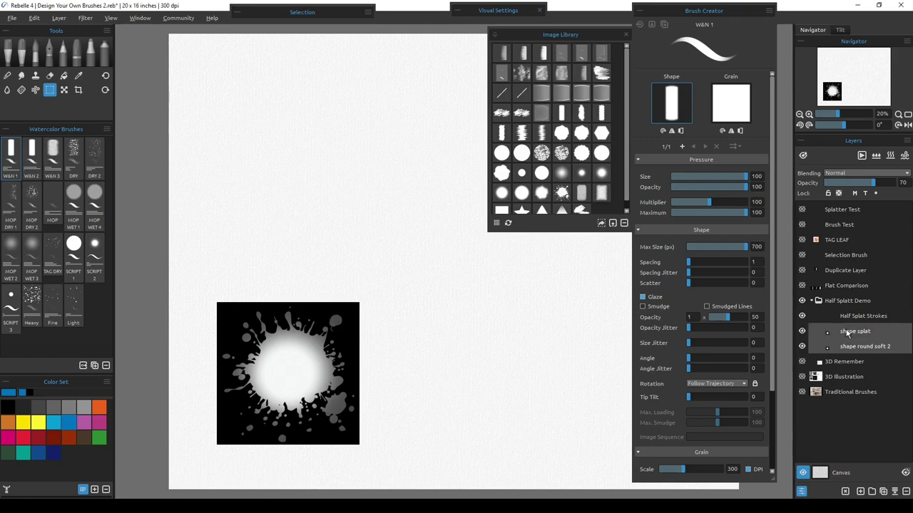
{"action": "left_click", "coordinate": [895, 492]}
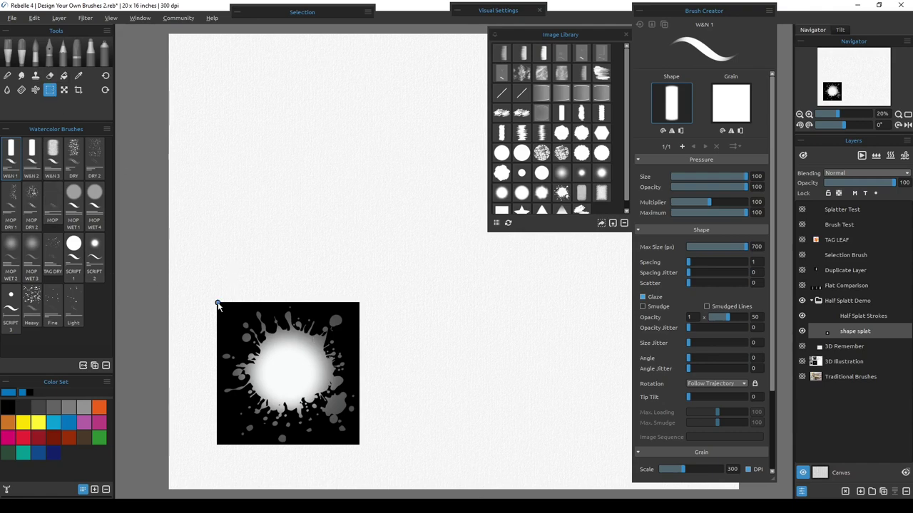
{"action": "left_click_drag", "start_coordinate": [218, 303], "coordinate": [358, 442]}
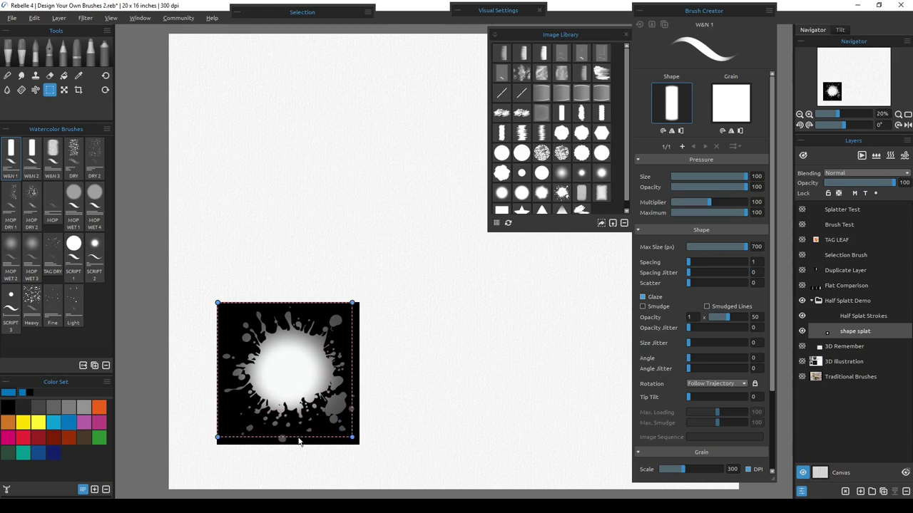
{"action": "left_click_drag", "start_coordinate": [300, 447], "coordinate": [296, 450]}
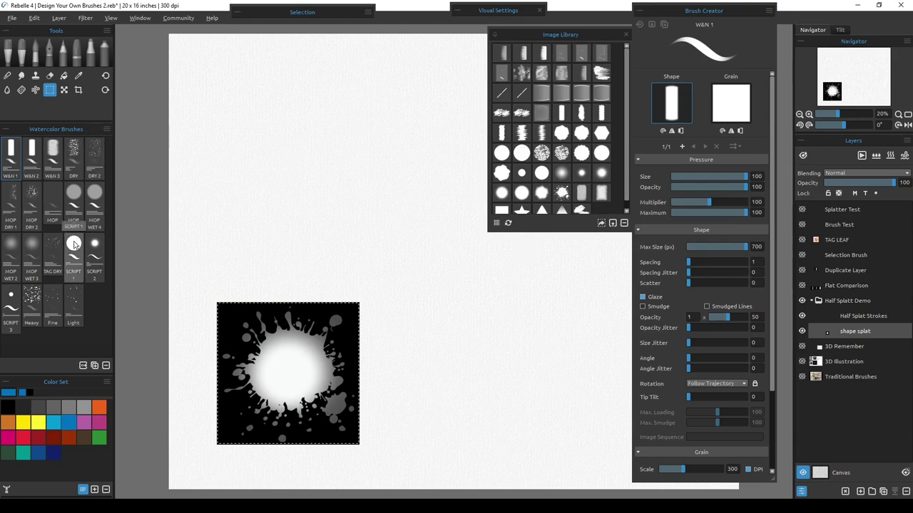
Choose the SCRIPT 1 watercolor brush with black as the color, and set its size to 82.
{"action": "left_click", "coordinate": [74, 246]}
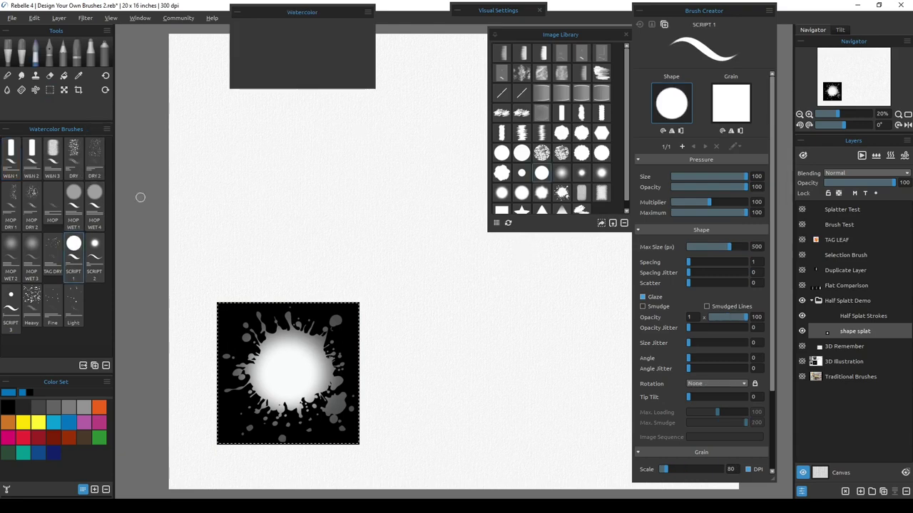
{"action": "left_click", "coordinate": [71, 60]}
{"action": "left_click", "coordinate": [35, 54]}
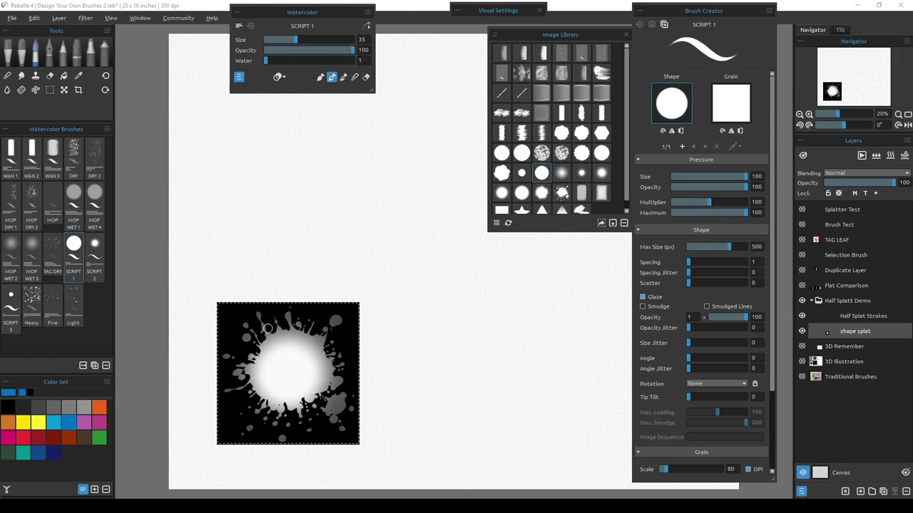
{"action": "left_click", "coordinate": [22, 406]}
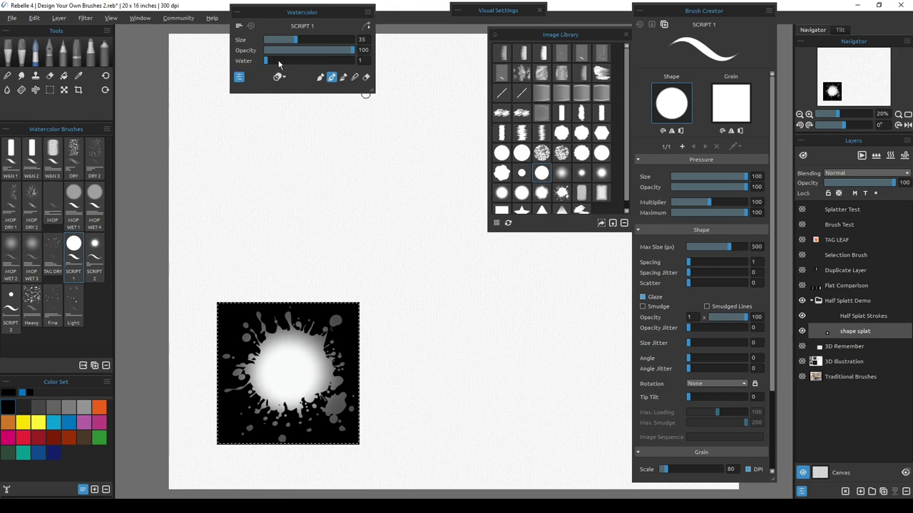
{"action": "left_click_drag", "start_coordinate": [303, 44], "coordinate": [337, 40]}
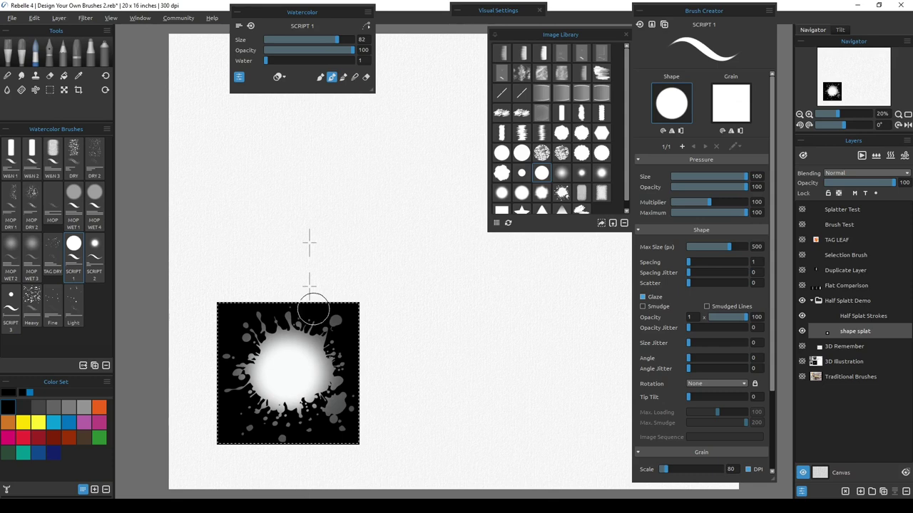
Paint the right half of the splat solid black and import the selected square into the Image Library as the brush shape.
{"action": "left_click", "coordinate": [311, 340]}
{"action": "left_click_drag", "start_coordinate": [311, 340], "coordinate": [306, 466]}
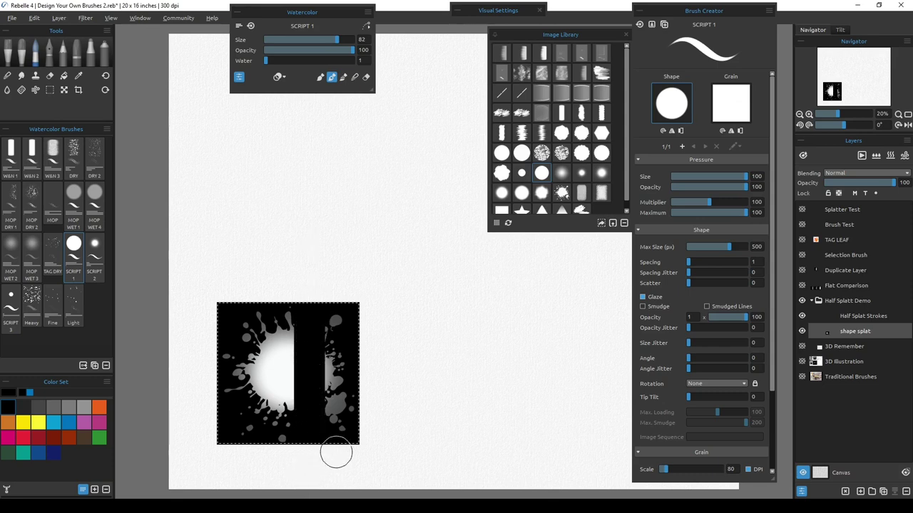
{"action": "mouse_move", "coordinate": [326, 391]}
{"action": "left_mouse_down"}
{"action": "mouse_move", "coordinate": [333, 291]}
{"action": "mouse_move", "coordinate": [353, 459]}
{"action": "mouse_move", "coordinate": [356, 310]}
{"action": "left_mouse_up"}
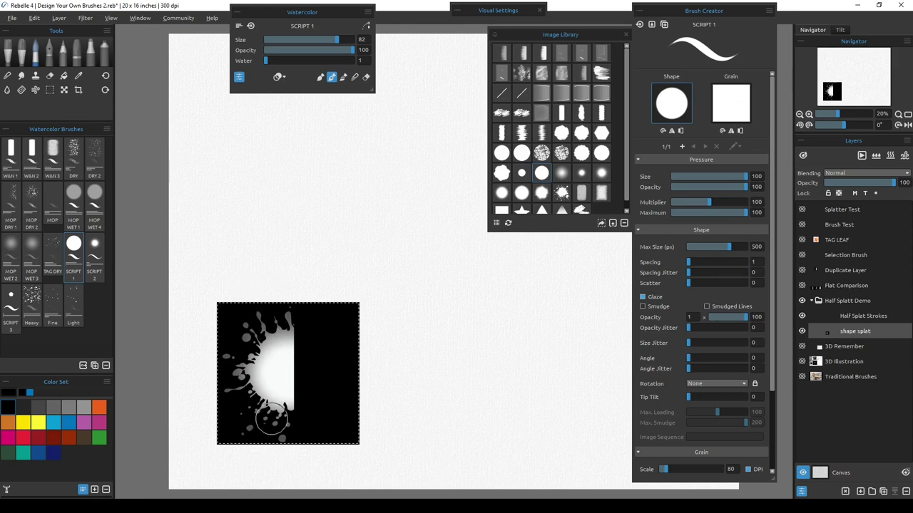
{"action": "left_click", "coordinate": [601, 224]}
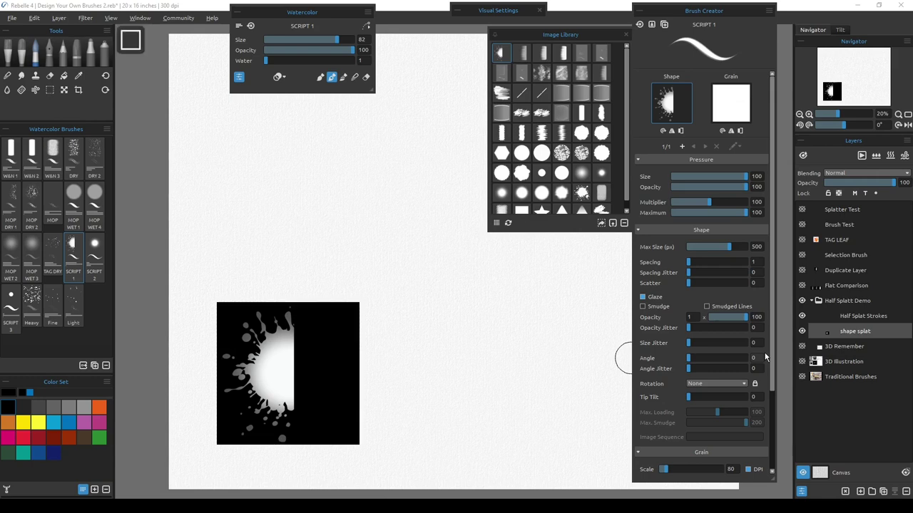
Hide the shape splat layer, and prepare blue paint at 45 opacity on the Half Splat Strokes layer.
{"action": "left_click", "coordinate": [802, 331]}
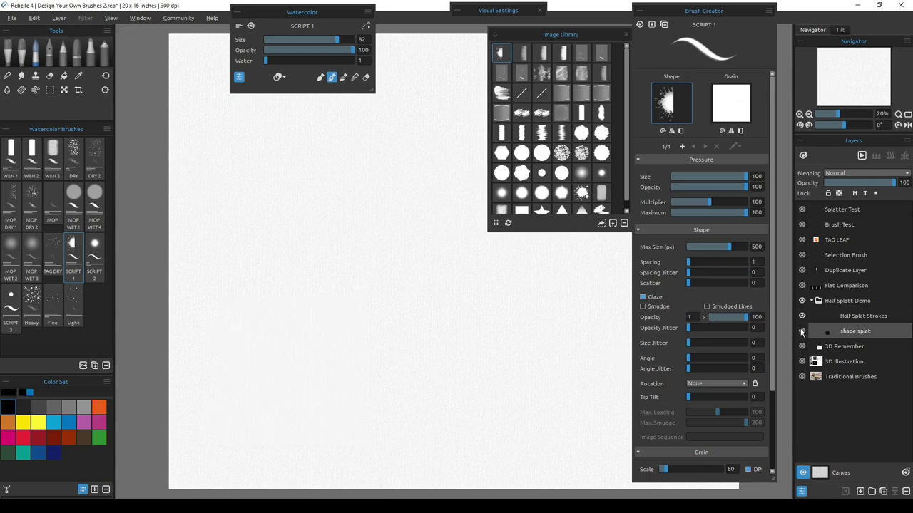
{"action": "left_click", "coordinate": [840, 319]}
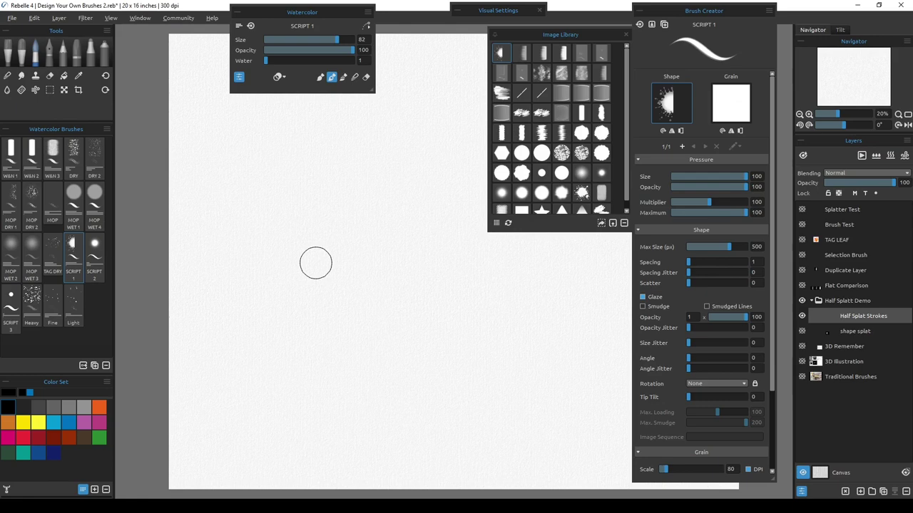
{"action": "left_click", "coordinate": [68, 423]}
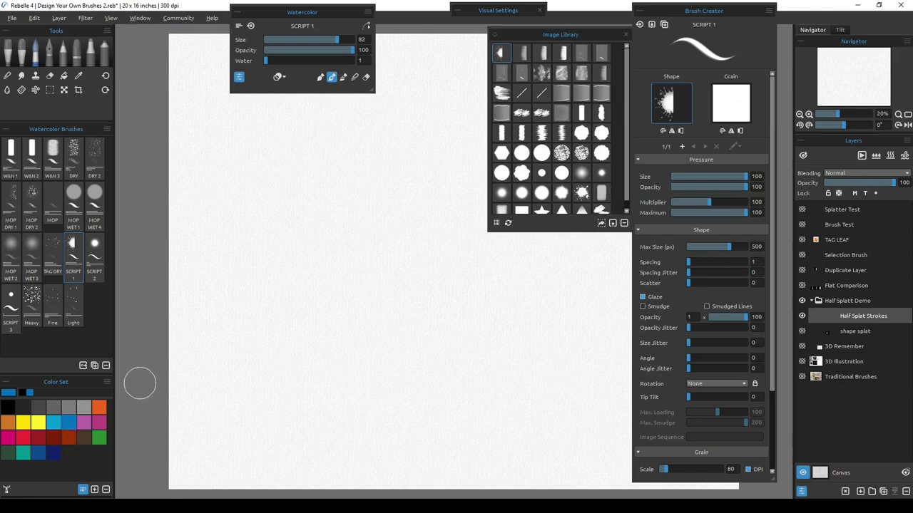
{"action": "left_click", "coordinate": [304, 50]}
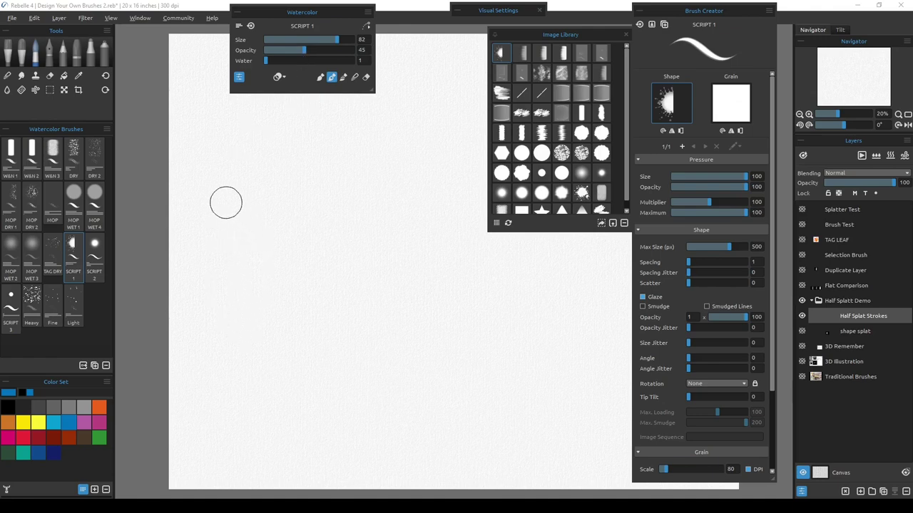
Test the half splat shape with two long vertical strokes and two shorter horizontal strokes beside them, painted in opposite directions.
{"action": "left_click_drag", "start_coordinate": [226, 170], "coordinate": [227, 383]}
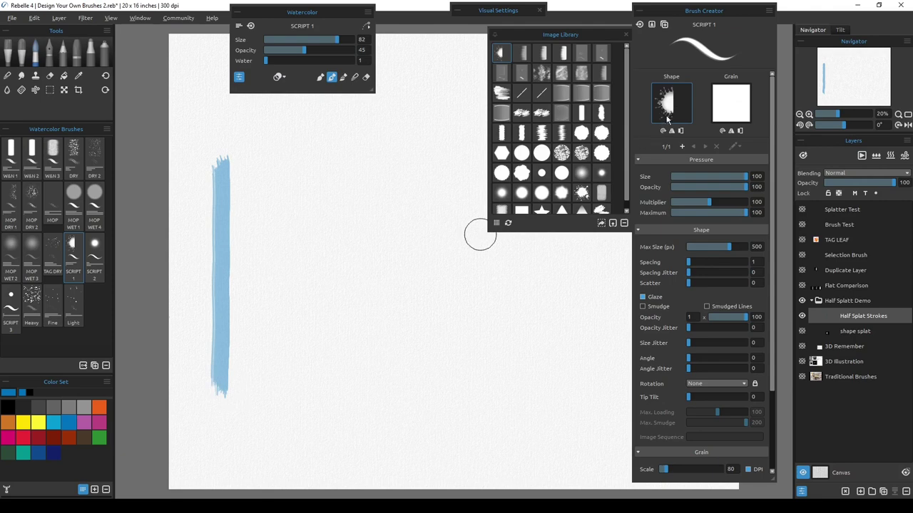
{"action": "left_click", "coordinate": [251, 385]}
{"action": "left_click_drag", "start_coordinate": [253, 384], "coordinate": [252, 158]}
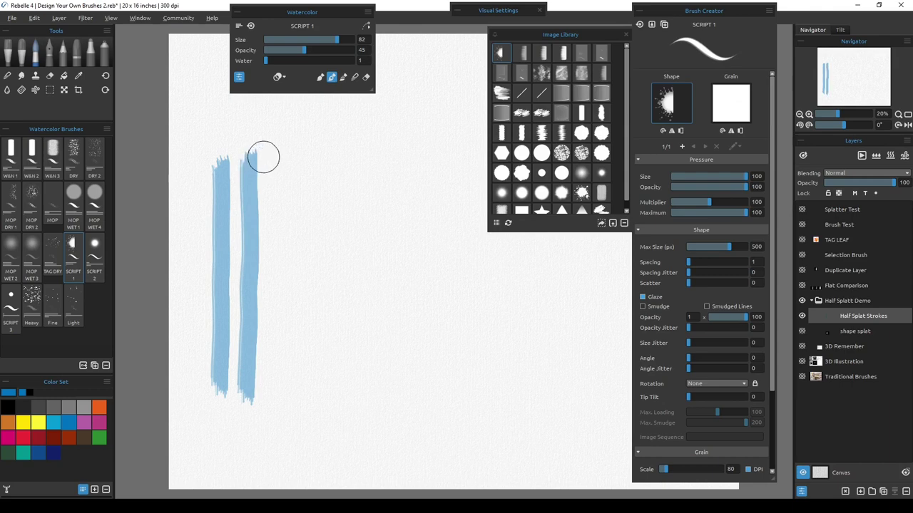
{"action": "left_click", "coordinate": [304, 185]}
{"action": "left_click_drag", "start_coordinate": [306, 186], "coordinate": [421, 185]}
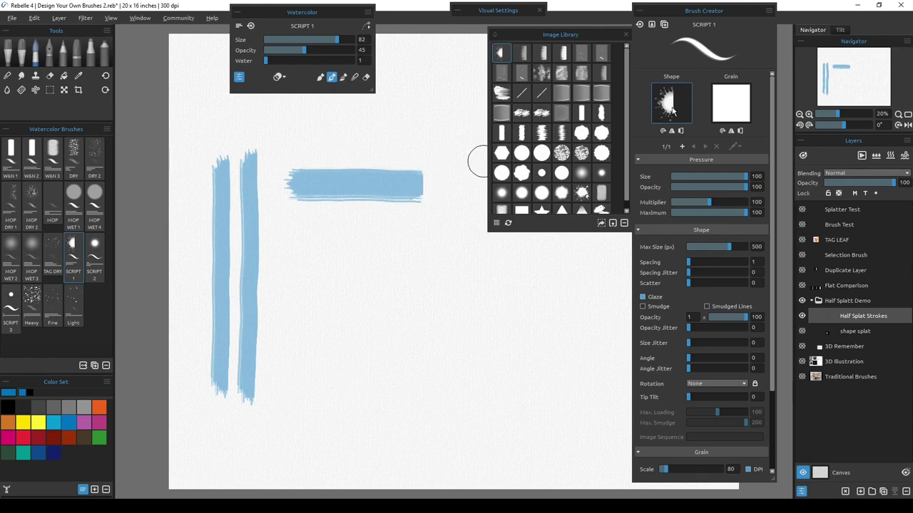
{"action": "left_click", "coordinate": [418, 243]}
{"action": "left_click_drag", "start_coordinate": [418, 243], "coordinate": [291, 245]}
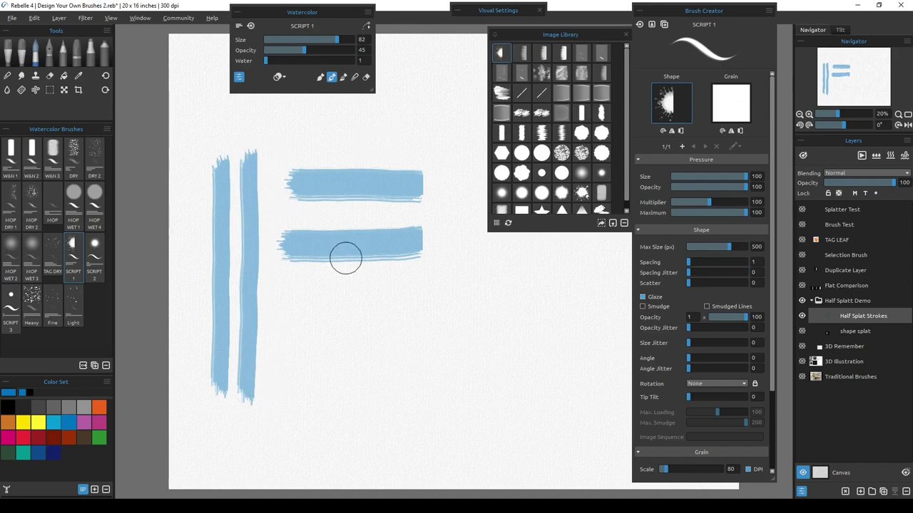
Set the shape rotation to Follow Trajectory and test it with one long winding stroke below the horizontal strokes.
{"action": "left_click", "coordinate": [703, 383]}
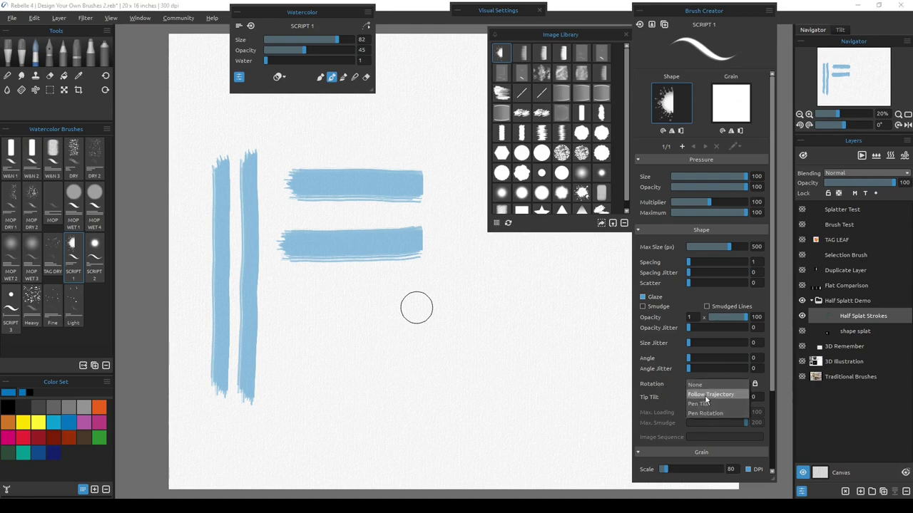
{"action": "left_click", "coordinate": [703, 396]}
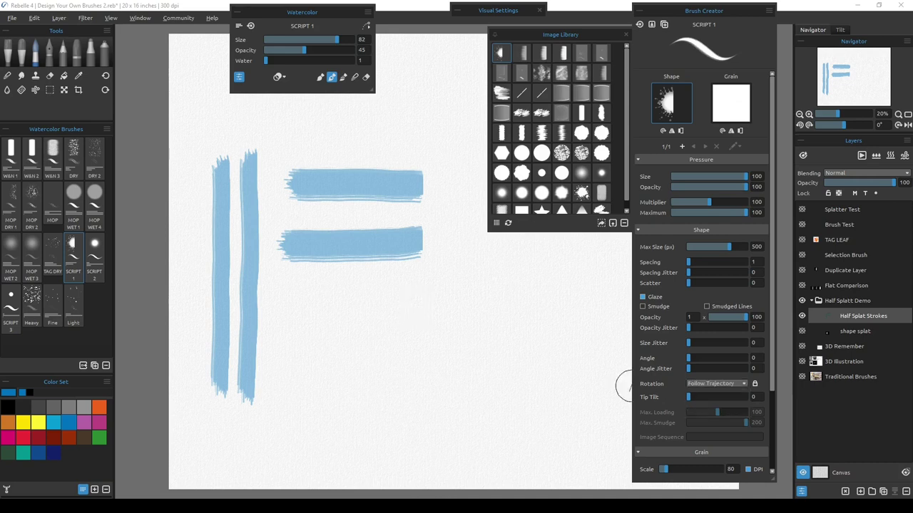
{"action": "left_click", "coordinate": [719, 385]}
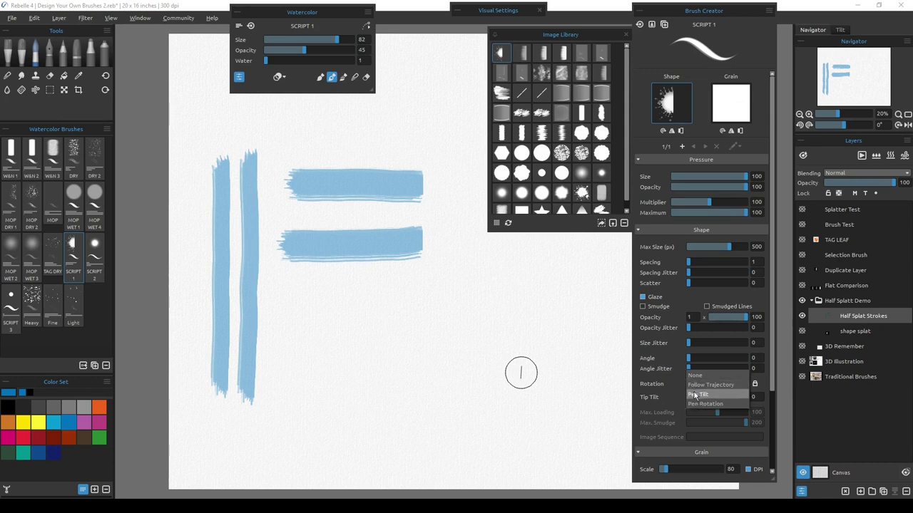
{"action": "left_click", "coordinate": [700, 386]}
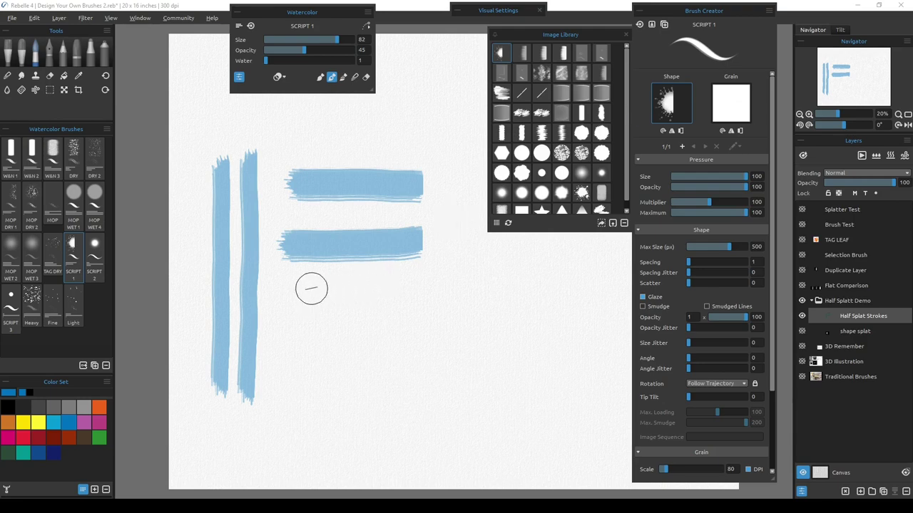
{"action": "mouse_move", "coordinate": [313, 287]}
{"action": "left_mouse_down"}
{"action": "mouse_move", "coordinate": [313, 393]}
{"action": "mouse_move", "coordinate": [335, 426]}
{"action": "mouse_move", "coordinate": [358, 411]}
{"action": "mouse_move", "coordinate": [365, 338]}
{"action": "mouse_move", "coordinate": [375, 317]}
{"action": "mouse_move", "coordinate": [396, 319]}
{"action": "mouse_move", "coordinate": [410, 358]}
{"action": "mouse_move", "coordinate": [401, 426]}
{"action": "mouse_move", "coordinate": [394, 445]}
{"action": "mouse_move", "coordinate": [352, 462]}
{"action": "mouse_move", "coordinate": [264, 449]}
{"action": "left_mouse_up"}
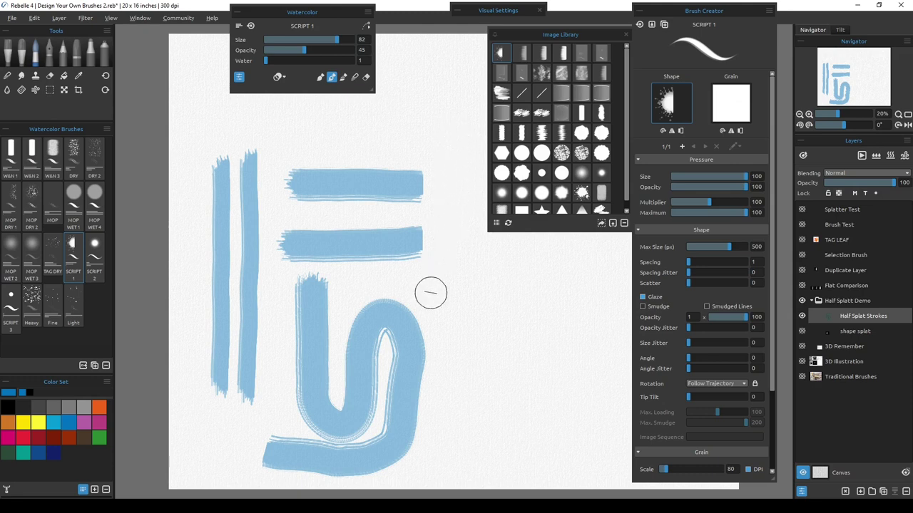
Paint a short, nearly vertical stroke at 45 opacity in the empty area beside the winding stroke.
{"action": "mouse_move", "coordinate": [452, 330]}
{"action": "left_mouse_down"}
{"action": "mouse_move", "coordinate": [424, 332]}
{"action": "mouse_move", "coordinate": [383, 300]}
{"action": "mouse_move", "coordinate": [376, 277]}
{"action": "left_mouse_up"}
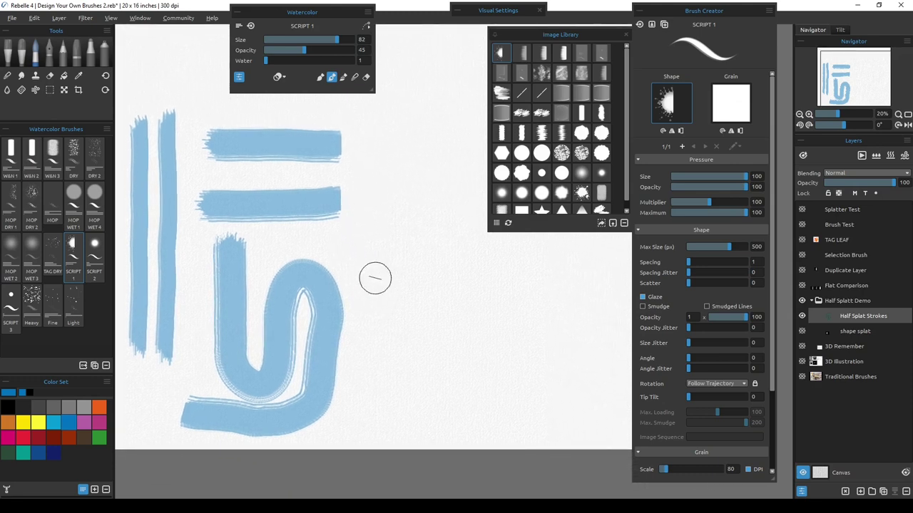
{"action": "scroll", "coordinate": [372, 285], "scroll_direction": "up", "scroll_amount": 1}
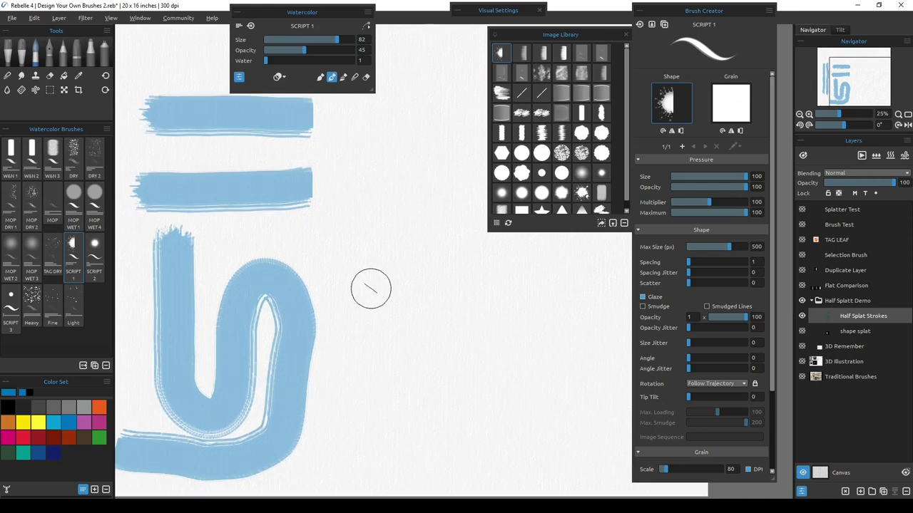
{"action": "scroll", "coordinate": [369, 289], "scroll_direction": "up", "scroll_amount": 4}
{"action": "mouse_move", "coordinate": [317, 147]}
{"action": "left_mouse_down"}
{"action": "mouse_move", "coordinate": [306, 142]}
{"action": "mouse_move", "coordinate": [331, 391]}
{"action": "mouse_move", "coordinate": [331, 383]}
{"action": "left_mouse_up"}
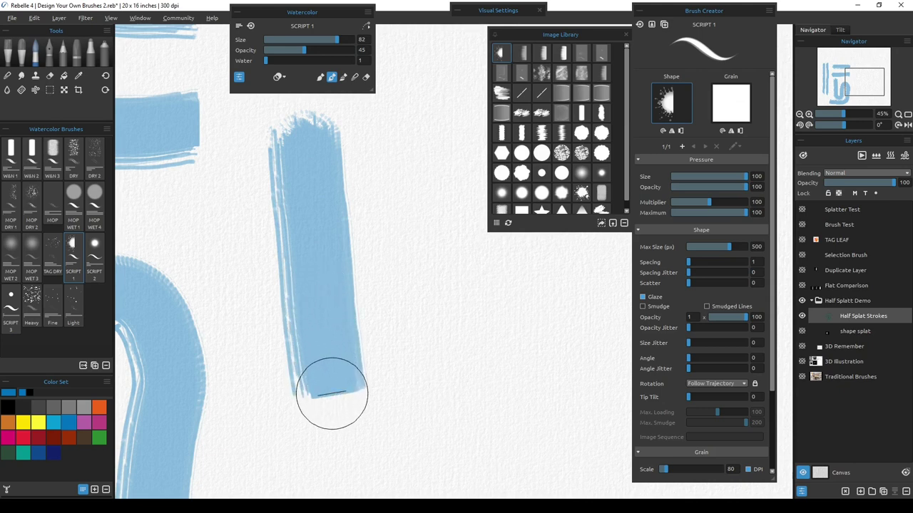
Raise the SCRIPT 1 brush opacity to 100 and paint a matching stroke beside the pale one for comparison.
{"action": "left_click", "coordinate": [48, 91]}
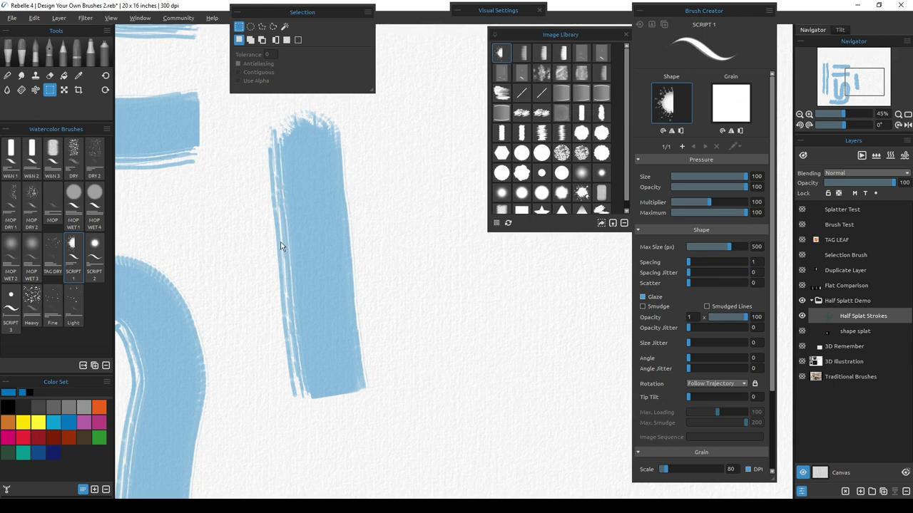
{"action": "left_click", "coordinate": [74, 246]}
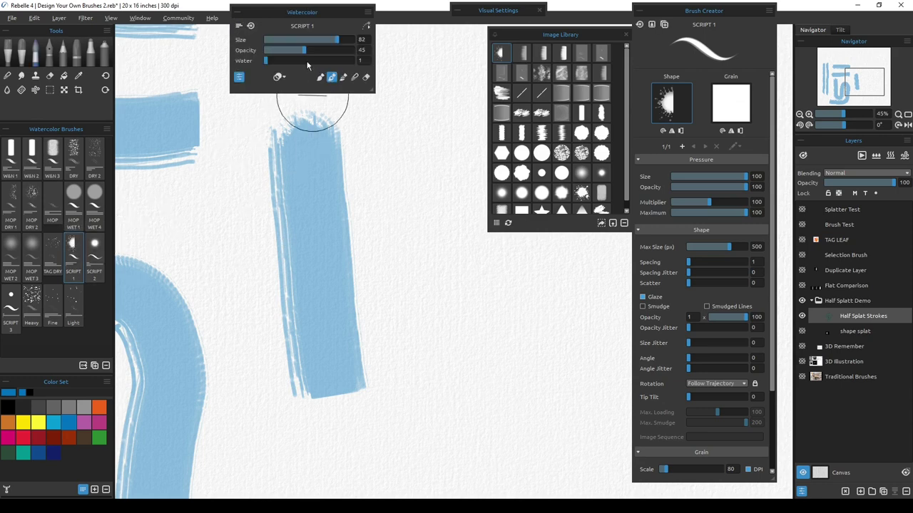
{"action": "left_click_drag", "start_coordinate": [300, 52], "coordinate": [357, 51]}
{"action": "mouse_move", "coordinate": [392, 154]}
{"action": "left_mouse_down"}
{"action": "mouse_move", "coordinate": [387, 147]}
{"action": "mouse_move", "coordinate": [414, 381]}
{"action": "left_mouse_up"}
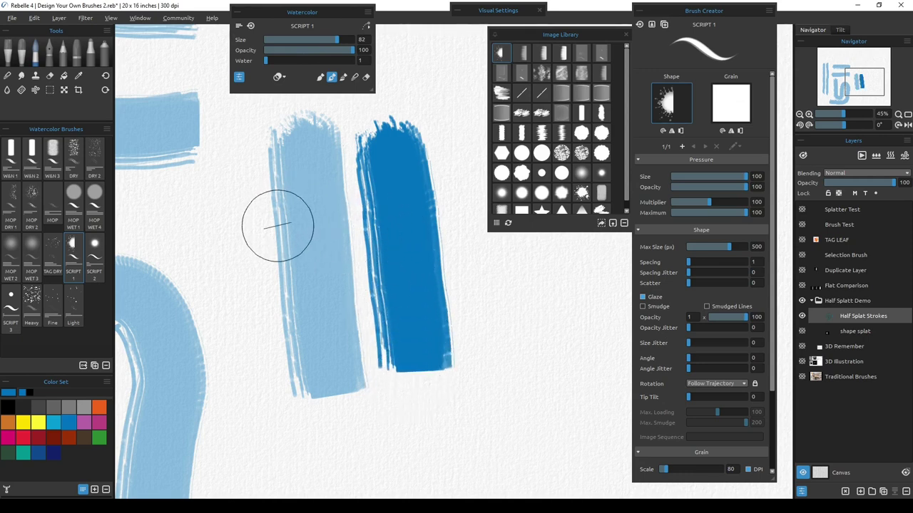
Assign the fine dark grain in the fifth place of the Image Library's second row to SCRIPT 1, and paint a downward test stroke.
{"action": "left_click", "coordinate": [50, 89]}
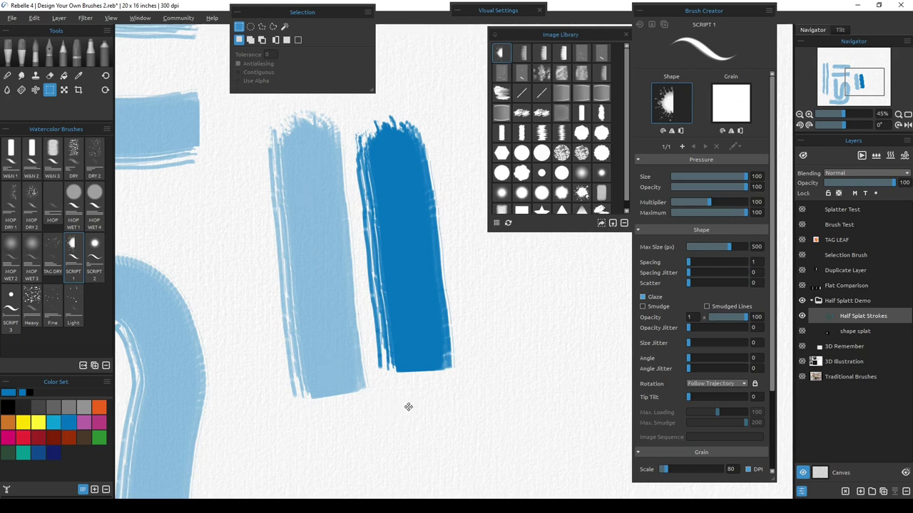
{"action": "left_click_drag", "start_coordinate": [407, 407], "coordinate": [242, 418]}
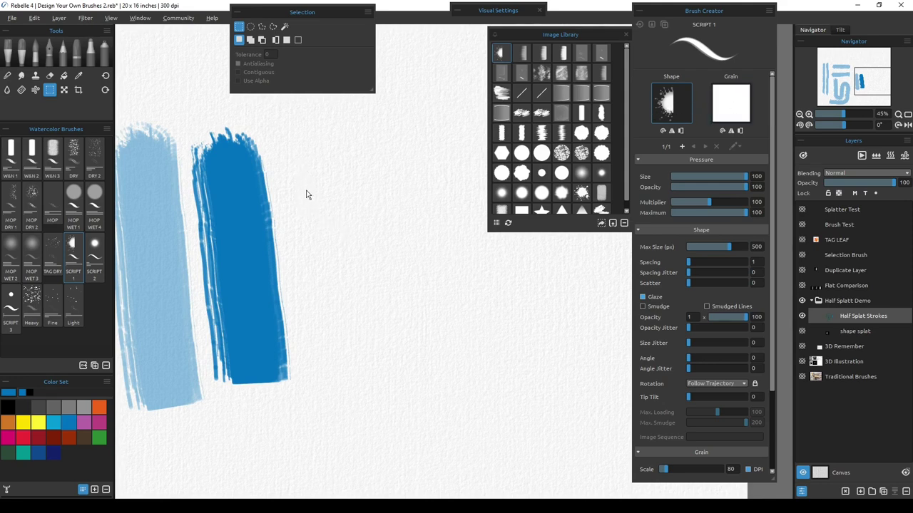
{"action": "left_click", "coordinate": [727, 107]}
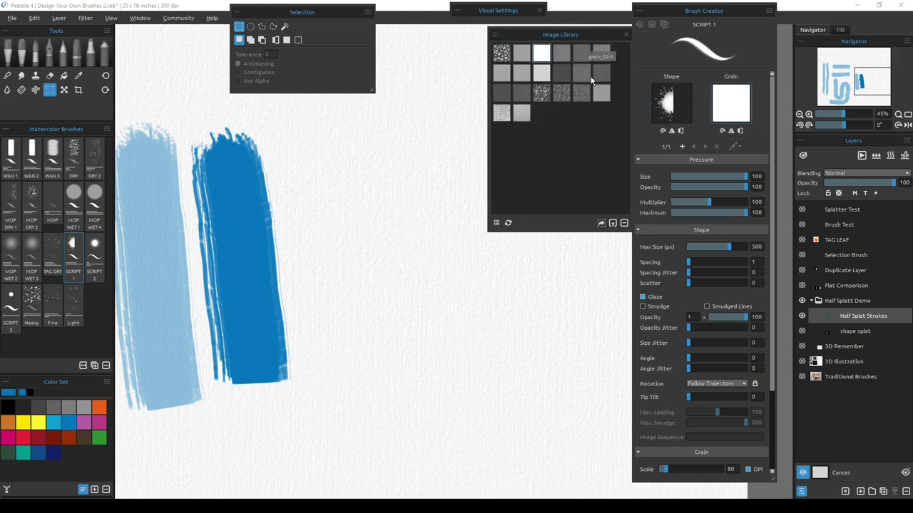
{"action": "left_click", "coordinate": [580, 76]}
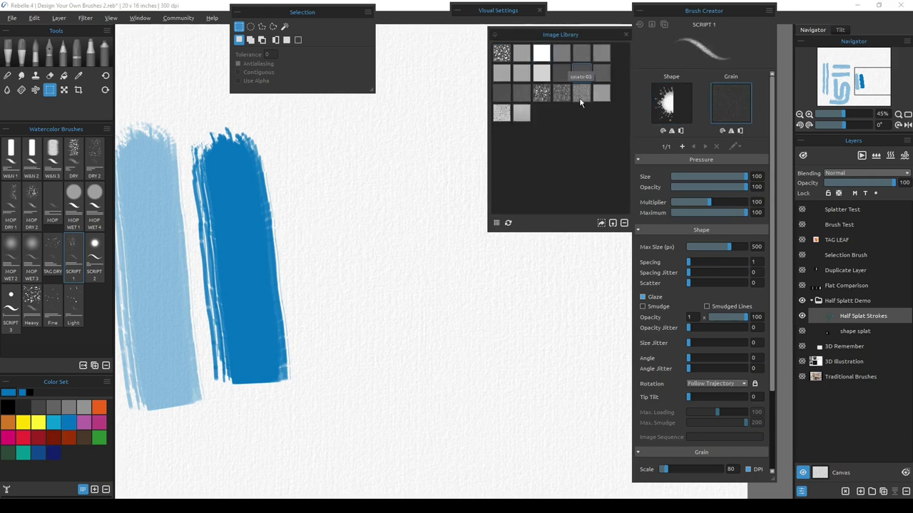
{"action": "left_click", "coordinate": [74, 254]}
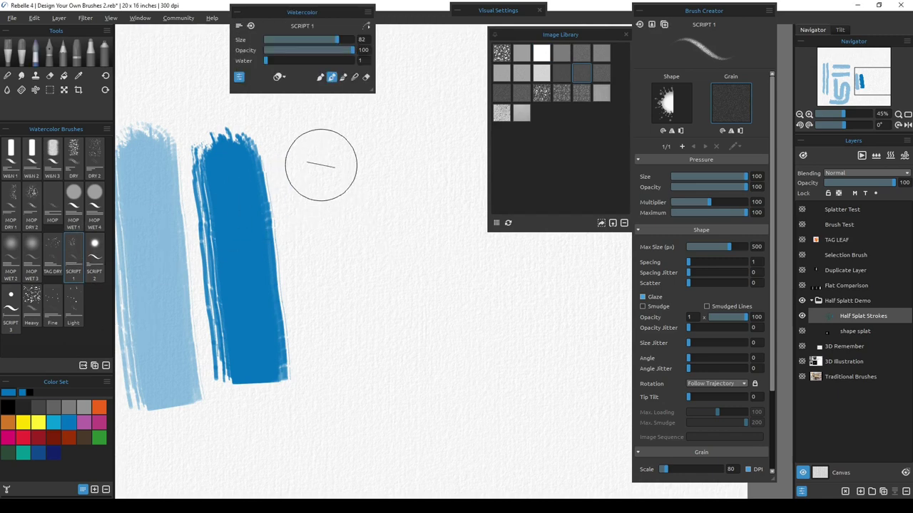
{"action": "mouse_move", "coordinate": [325, 147]}
{"action": "left_mouse_down"}
{"action": "mouse_move", "coordinate": [347, 385]}
{"action": "mouse_move", "coordinate": [357, 330]}
{"action": "left_mouse_up"}
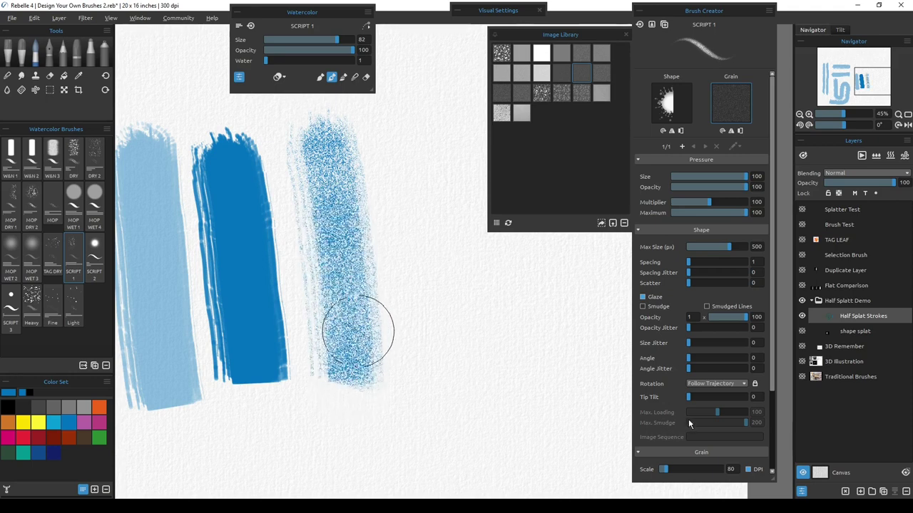
Turn off Tiled Texture for the grain and paint another downward stroke beside the speckled one.
{"action": "scroll", "coordinate": [773, 386], "scroll_direction": "down", "scroll_amount": 3}
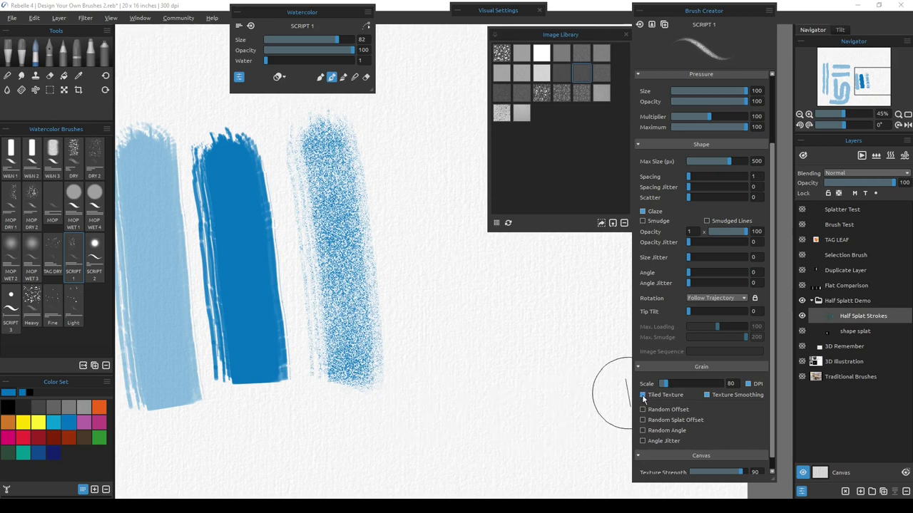
{"action": "mouse_move", "coordinate": [398, 132]}
{"action": "left_mouse_down"}
{"action": "mouse_move", "coordinate": [401, 118]}
{"action": "mouse_move", "coordinate": [422, 383]}
{"action": "mouse_move", "coordinate": [432, 375]}
{"action": "left_mouse_up"}
{"action": "left_click_drag", "start_coordinate": [507, 428], "coordinate": [399, 424]}
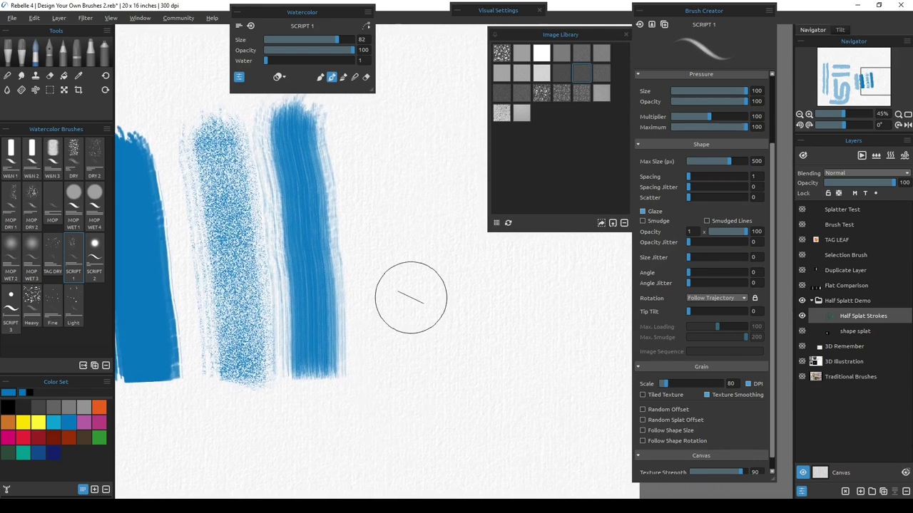
Test a blurred light gray grain and a fine dark grain with one downward stroke each, continuing the row of samples.
{"action": "left_click_drag", "start_coordinate": [772, 158], "coordinate": [774, 86]}
{"action": "mouse_move", "coordinate": [276, 139]}
{"action": "left_mouse_down"}
{"action": "mouse_move", "coordinate": [284, 101]}
{"action": "mouse_move", "coordinate": [319, 118]}
{"action": "mouse_move", "coordinate": [279, 113]}
{"action": "mouse_move", "coordinate": [274, 133]}
{"action": "mouse_move", "coordinate": [318, 163]}
{"action": "mouse_move", "coordinate": [312, 286]}
{"action": "mouse_move", "coordinate": [300, 257]}
{"action": "left_mouse_up"}
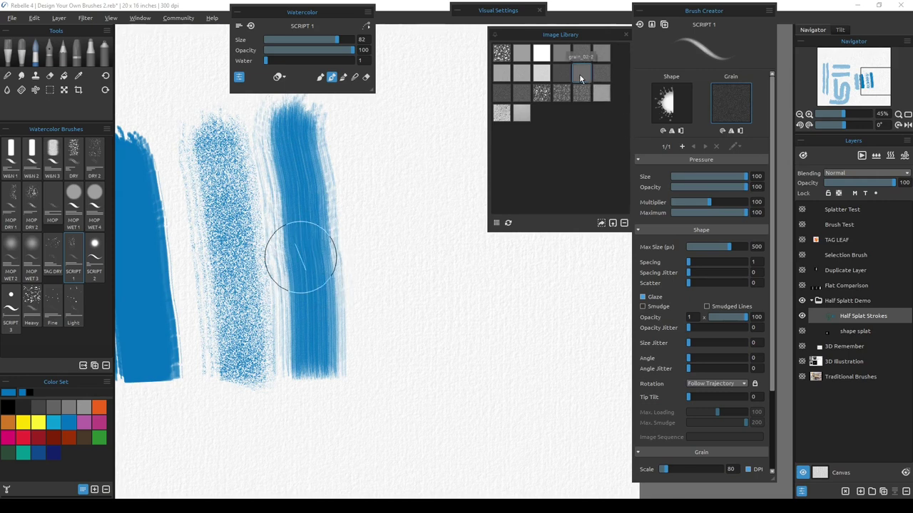
{"action": "mouse_move", "coordinate": [302, 204]}
{"action": "left_mouse_down"}
{"action": "mouse_move", "coordinate": [303, 250]}
{"action": "mouse_move", "coordinate": [338, 234]}
{"action": "left_mouse_up"}
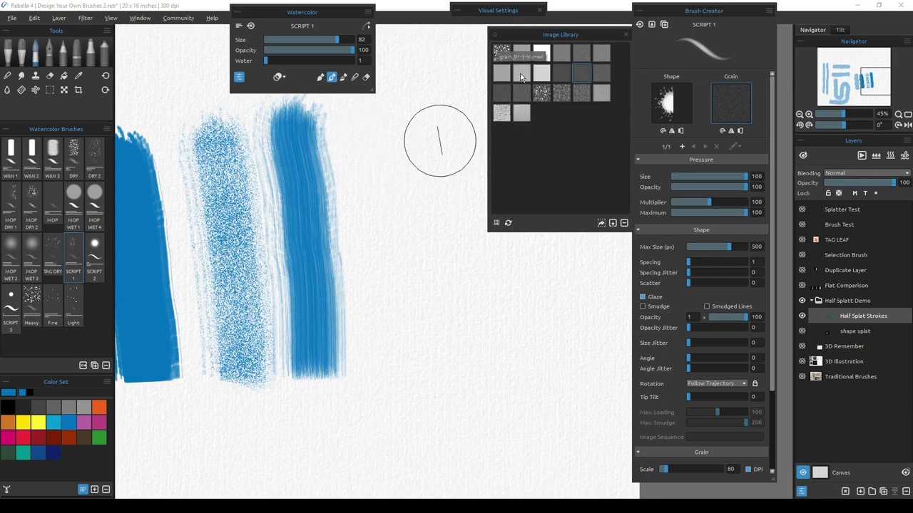
{"action": "left_click", "coordinate": [521, 76]}
{"action": "left_click_drag", "start_coordinate": [367, 128], "coordinate": [383, 330]}
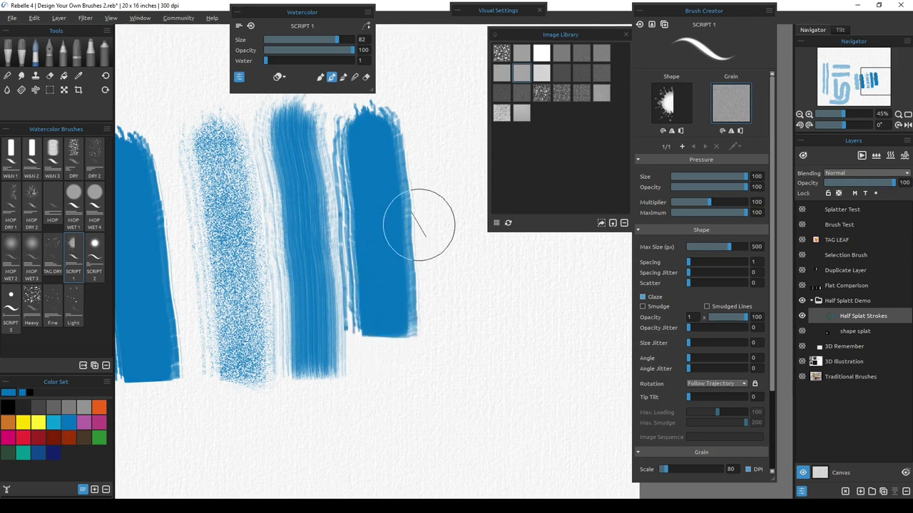
{"action": "left_click", "coordinate": [568, 74]}
{"action": "mouse_move", "coordinate": [432, 107]}
{"action": "left_mouse_down"}
{"action": "mouse_move", "coordinate": [452, 278]}
{"action": "mouse_move", "coordinate": [448, 332]}
{"action": "left_mouse_up"}
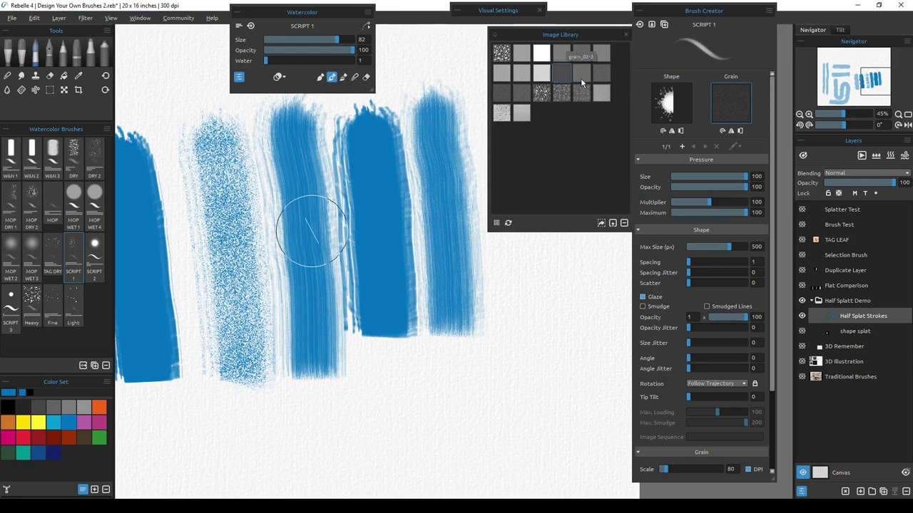
Switch to the coarse black-and-white speckled grain and add a downward test stroke at the end of the row.
{"action": "left_click", "coordinate": [501, 54]}
{"action": "left_click_drag", "start_coordinate": [394, 378], "coordinate": [241, 400]}
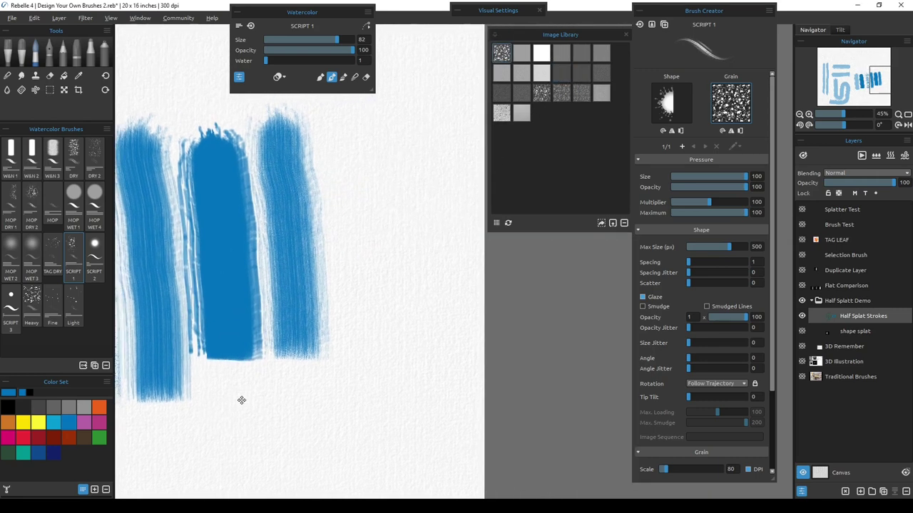
{"action": "mouse_move", "coordinate": [363, 152]}
{"action": "left_mouse_down"}
{"action": "mouse_move", "coordinate": [359, 138]}
{"action": "mouse_move", "coordinate": [370, 347]}
{"action": "left_mouse_up"}
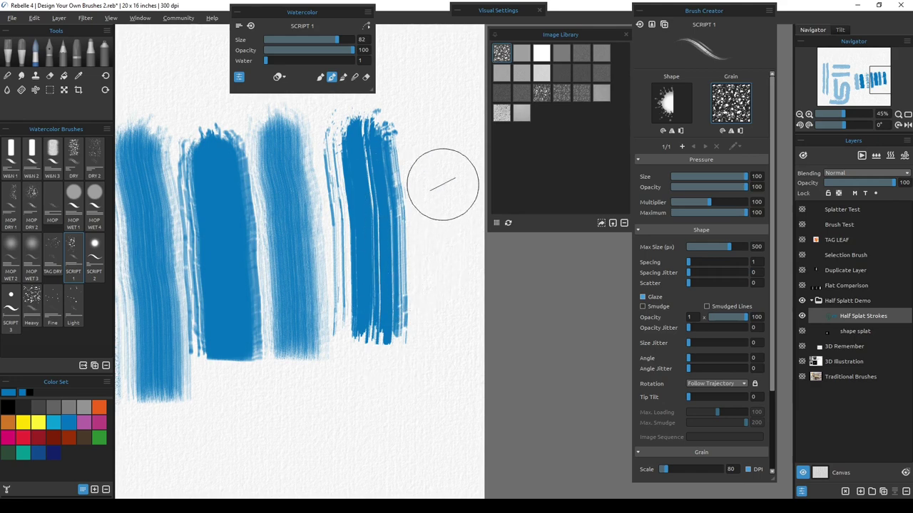
{"action": "mouse_move", "coordinate": [364, 406]}
{"action": "left_mouse_down"}
{"action": "mouse_move", "coordinate": [421, 332]}
{"action": "mouse_move", "coordinate": [429, 305]}
{"action": "left_mouse_up"}
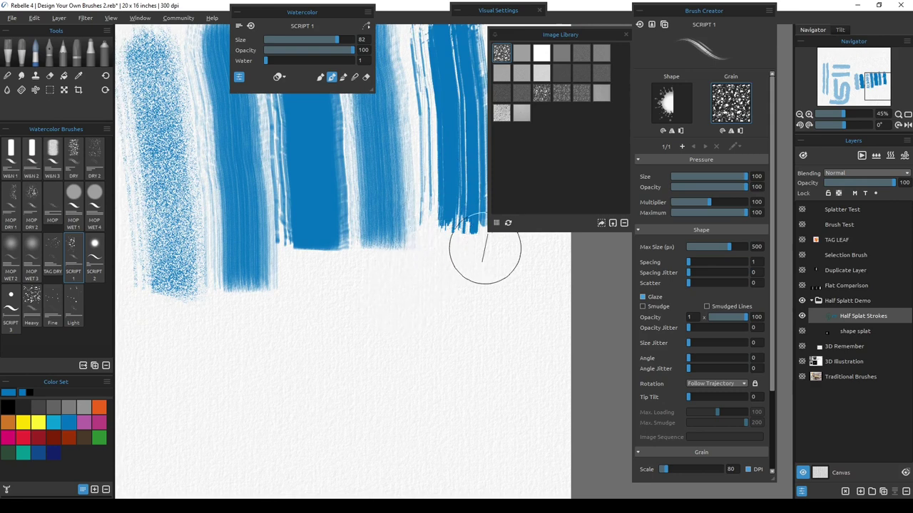
{"action": "left_click_drag", "start_coordinate": [501, 69], "coordinate": [501, 37]}
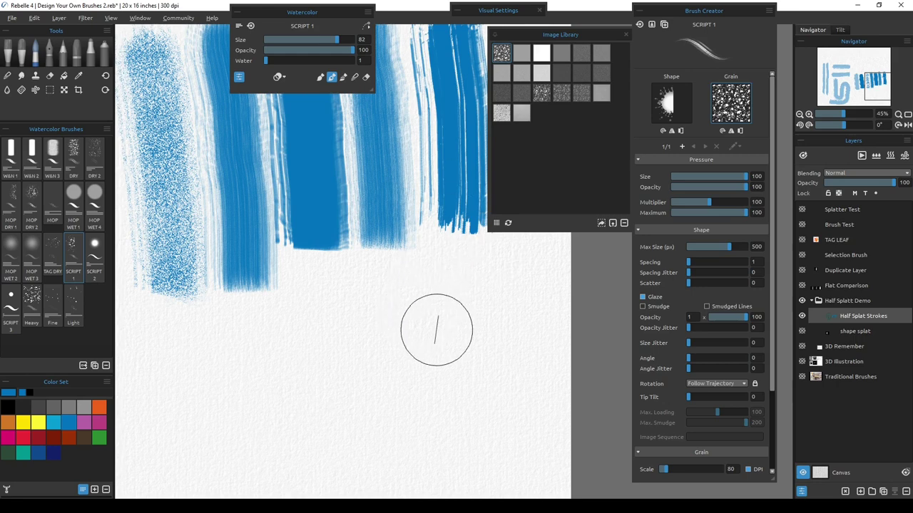
{"action": "mouse_move", "coordinate": [452, 316]}
{"action": "left_mouse_down"}
{"action": "mouse_move", "coordinate": [340, 361]}
{"action": "mouse_move", "coordinate": [326, 395]}
{"action": "left_mouse_up"}
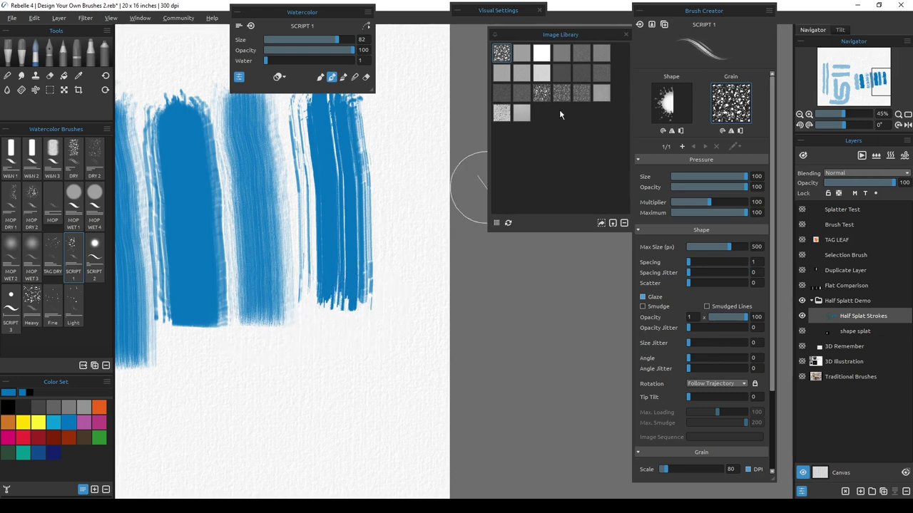
Assign the dark grain at the end of the Image Library's second row and paint one more downward comparison stroke.
{"action": "left_click", "coordinate": [562, 74]}
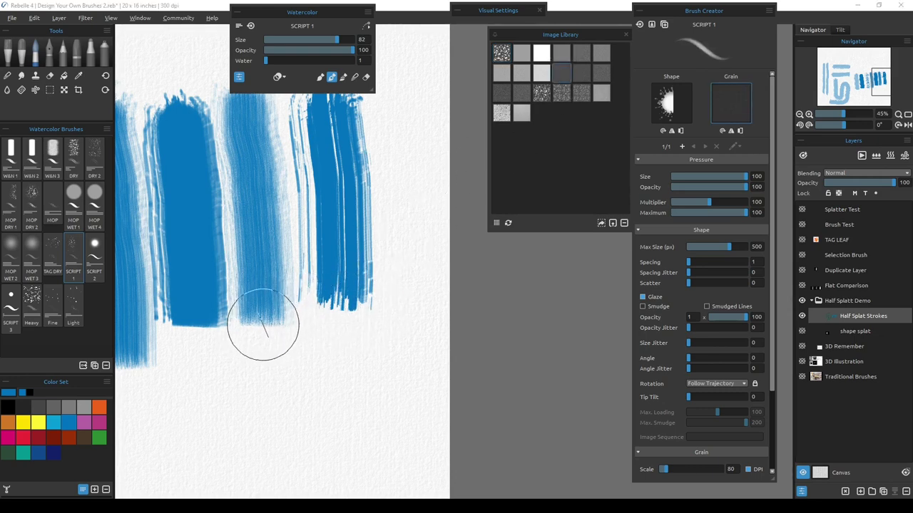
{"action": "left_click", "coordinate": [599, 74]}
{"action": "left_click_drag", "start_coordinate": [407, 114], "coordinate": [399, 342]}
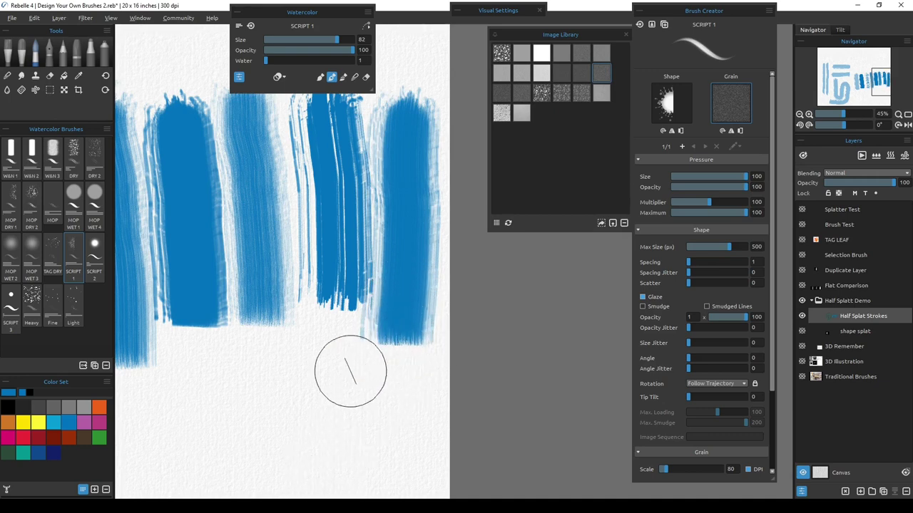
{"action": "left_click_drag", "start_coordinate": [330, 302], "coordinate": [368, 302]}
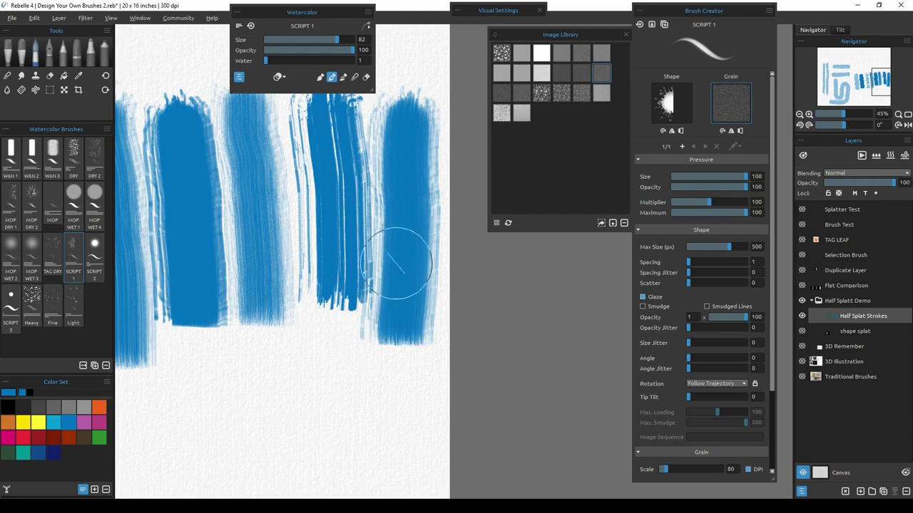
{"action": "scroll", "coordinate": [315, 404], "scroll_direction": "up", "scroll_amount": 1}
{"action": "left_click_drag", "start_coordinate": [315, 405], "coordinate": [427, 350]}
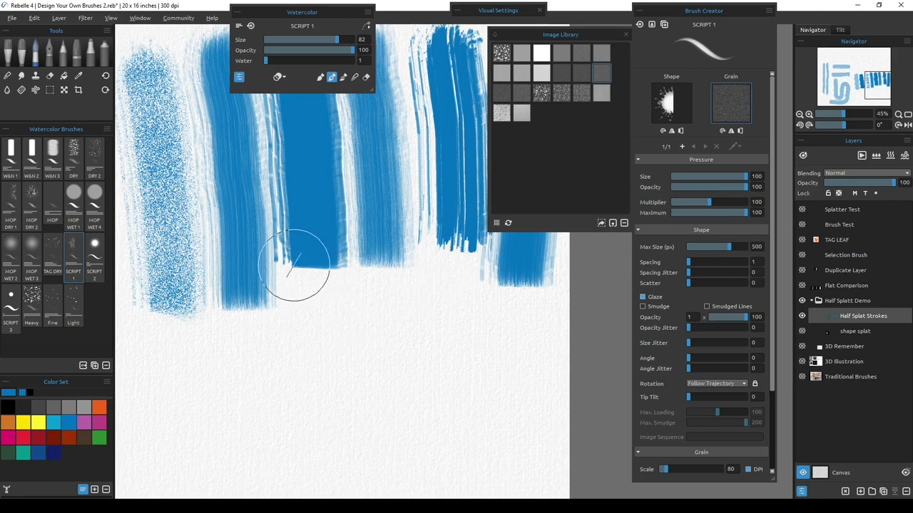
Test the plain white grain with a short stroke below the sample row, and collapse the Brush Creator.
{"action": "left_click", "coordinate": [728, 104]}
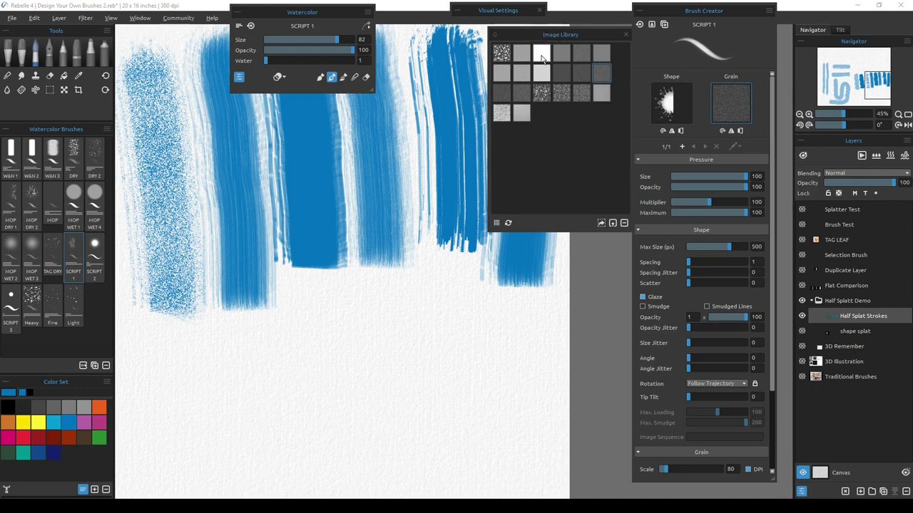
{"action": "left_click", "coordinate": [541, 57]}
{"action": "left_click_drag", "start_coordinate": [336, 290], "coordinate": [341, 399]}
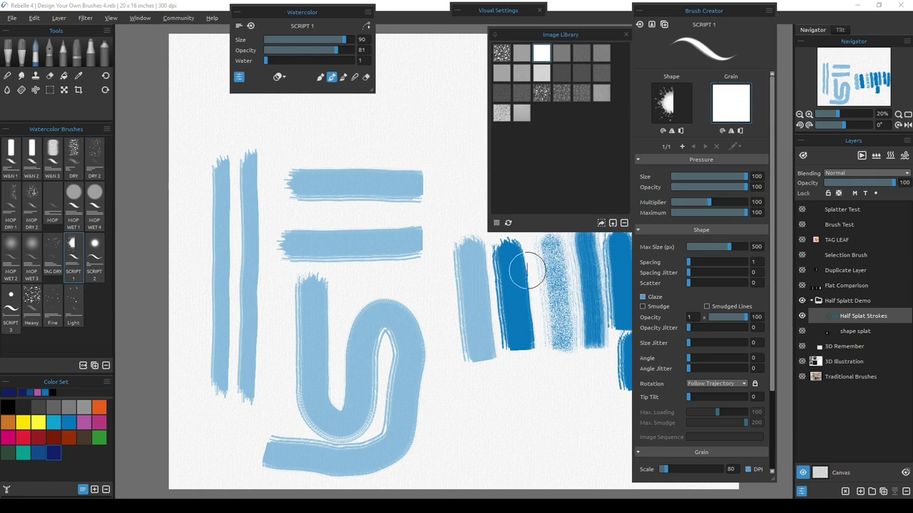
{"action": "left_click", "coordinate": [641, 11]}
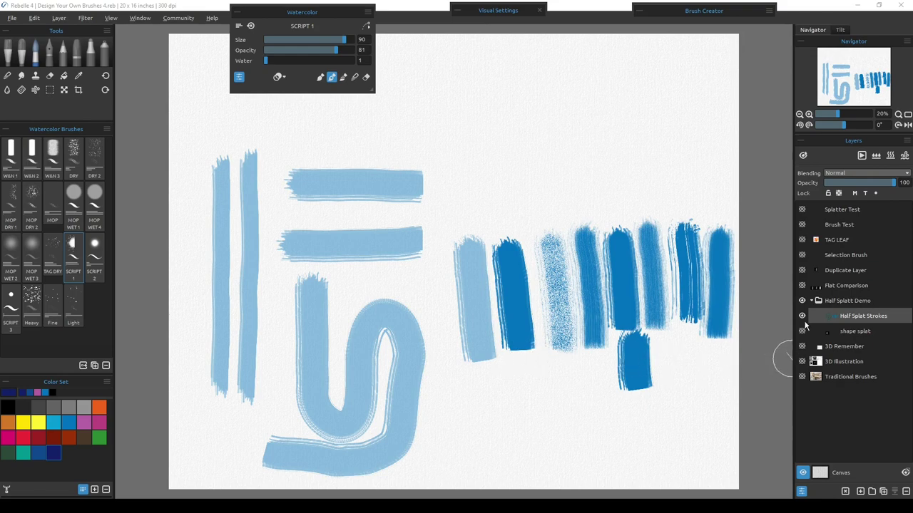
Hide the Half Splat Strokes layer, and select and show the Flat Comparison layer.
{"action": "left_click", "coordinate": [802, 317]}
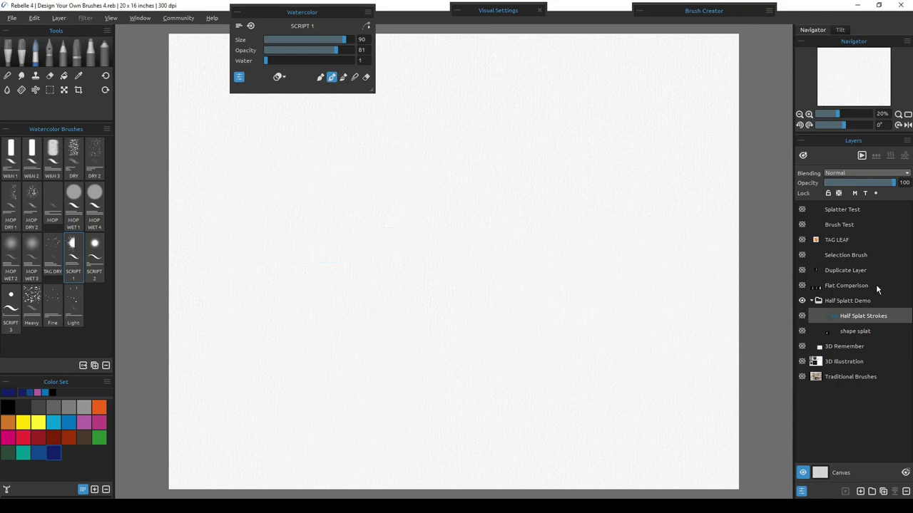
{"action": "left_click", "coordinate": [855, 287]}
{"action": "left_click", "coordinate": [802, 285]}
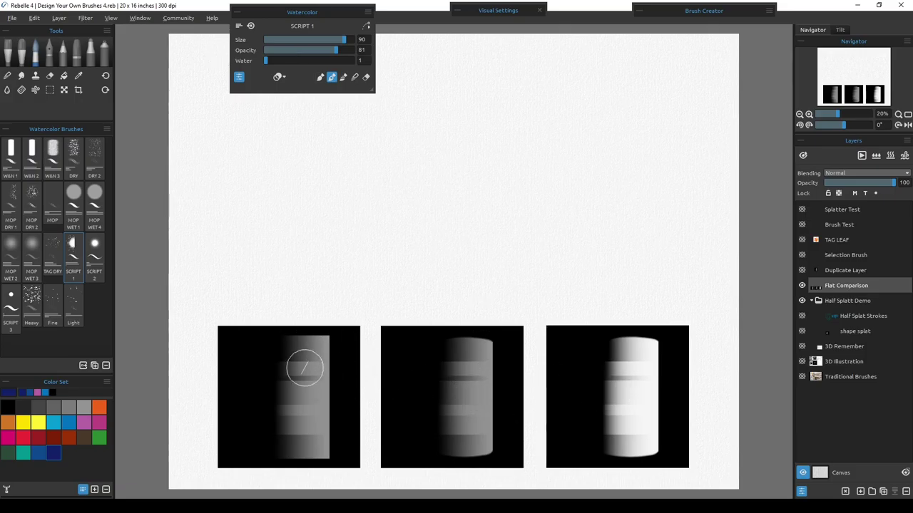
Assign the gray straight-edged flat image as the brush shape and paint a curved dark blue test stroke at opacity 68 above the comparison images.
{"action": "left_click", "coordinate": [637, 13]}
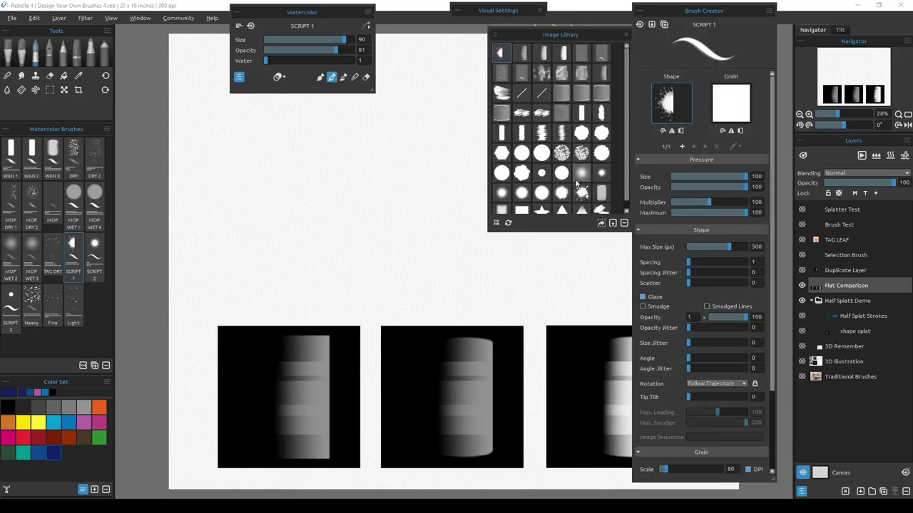
{"action": "left_click", "coordinate": [523, 54]}
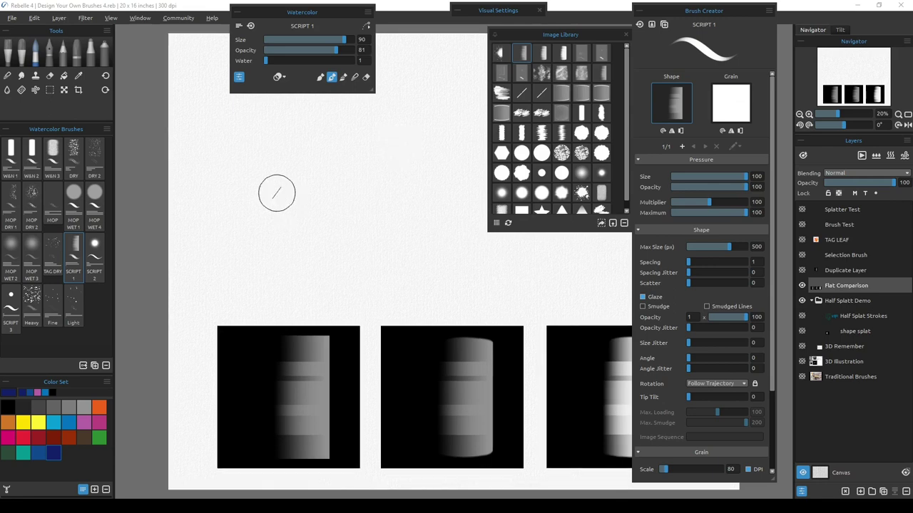
{"action": "scroll", "coordinate": [269, 188], "scroll_direction": "up", "scroll_amount": 3}
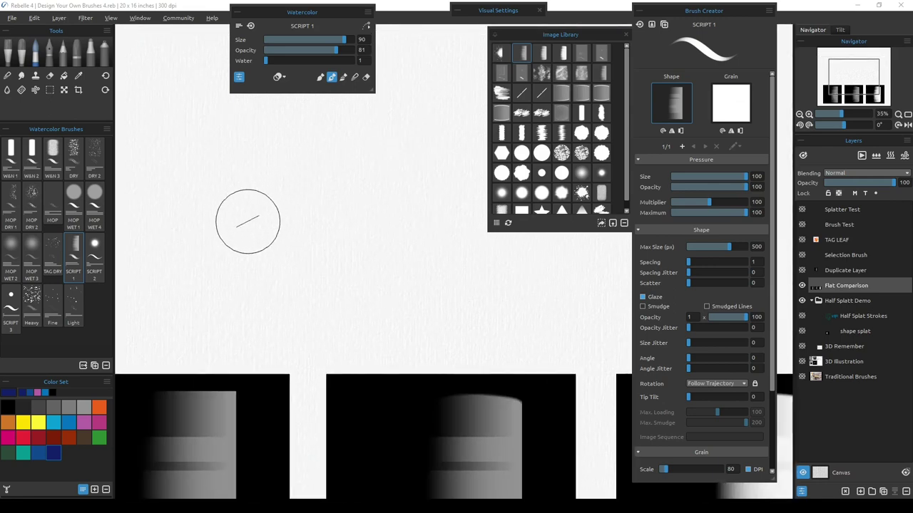
{"action": "mouse_move", "coordinate": [190, 218]}
{"action": "left_mouse_down"}
{"action": "mouse_move", "coordinate": [345, 219]}
{"action": "mouse_move", "coordinate": [340, 259]}
{"action": "mouse_move", "coordinate": [354, 258]}
{"action": "left_mouse_up"}
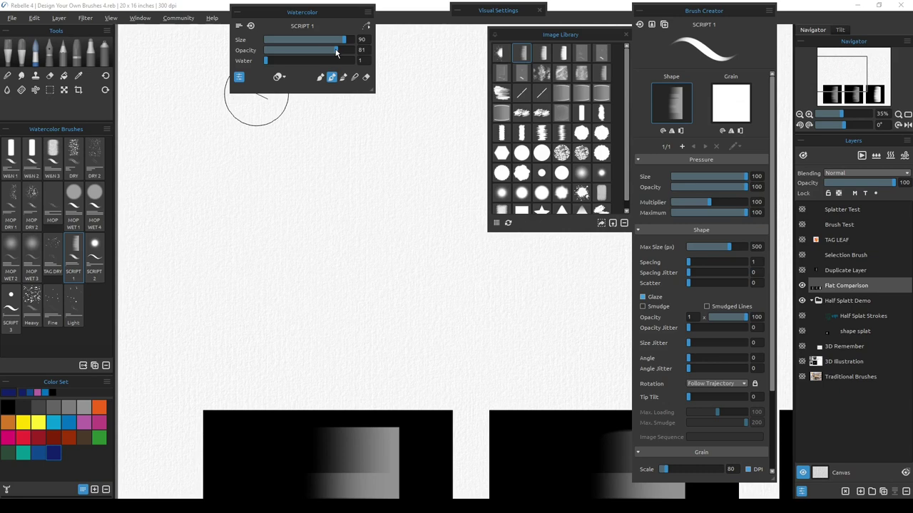
{"action": "left_click", "coordinate": [52, 453]}
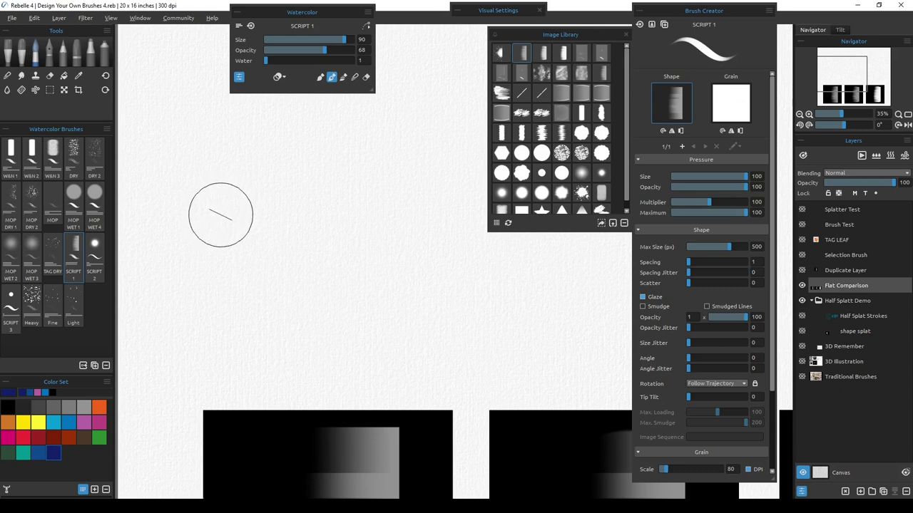
{"action": "mouse_move", "coordinate": [175, 132]}
{"action": "left_mouse_down"}
{"action": "mouse_move", "coordinate": [172, 182]}
{"action": "mouse_move", "coordinate": [205, 291]}
{"action": "mouse_move", "coordinate": [280, 341]}
{"action": "left_mouse_up"}
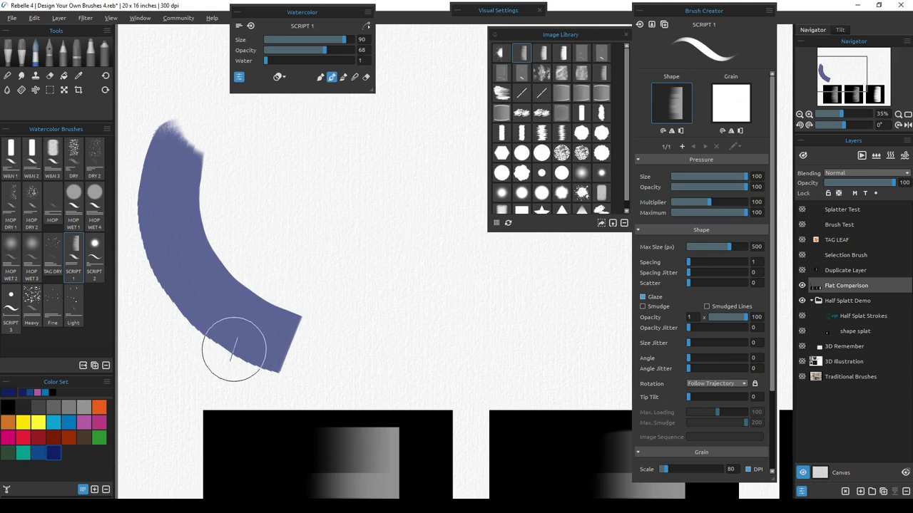
Switch the brush shape to the gray flat image with rounded ends, paint a second curved stroke beside the first, and collapse the Brush Creator.
{"action": "mouse_move", "coordinate": [363, 345]}
{"action": "left_mouse_down"}
{"action": "mouse_move", "coordinate": [375, 328]}
{"action": "mouse_move", "coordinate": [366, 241]}
{"action": "left_mouse_up"}
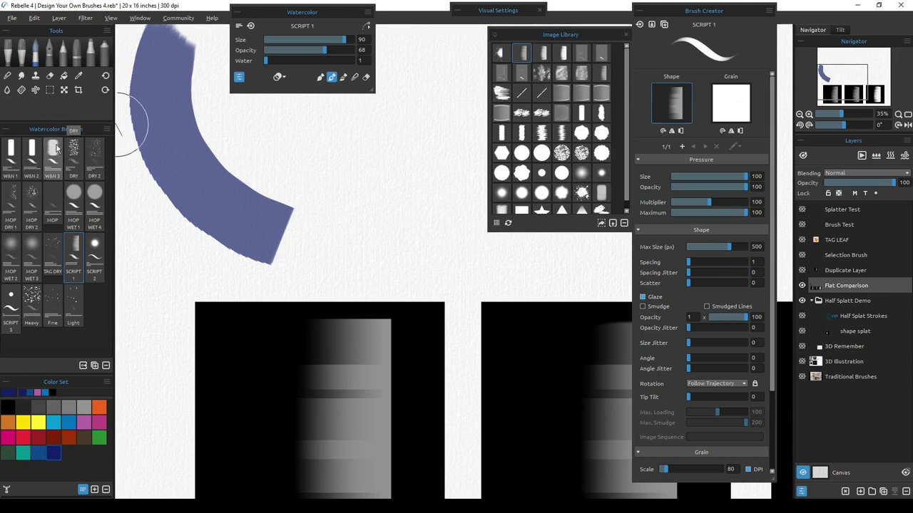
{"action": "left_click", "coordinate": [50, 89]}
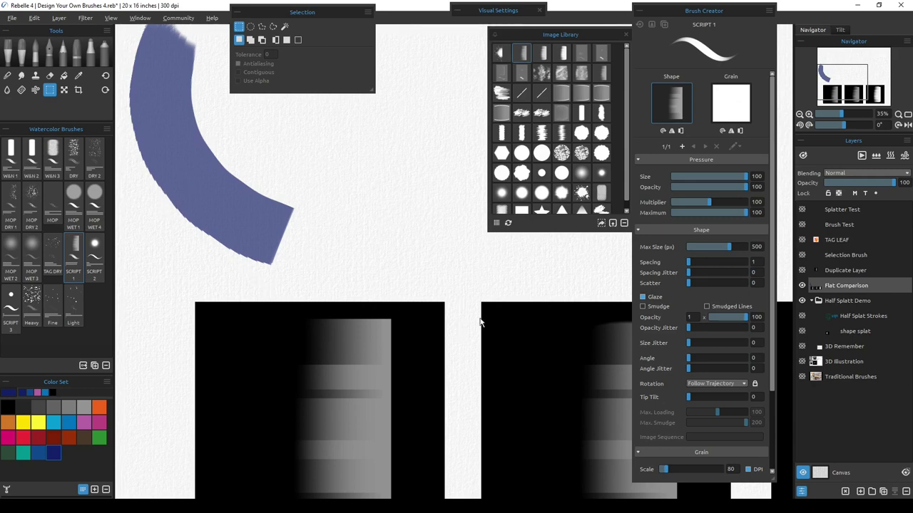
{"action": "left_click", "coordinate": [545, 55]}
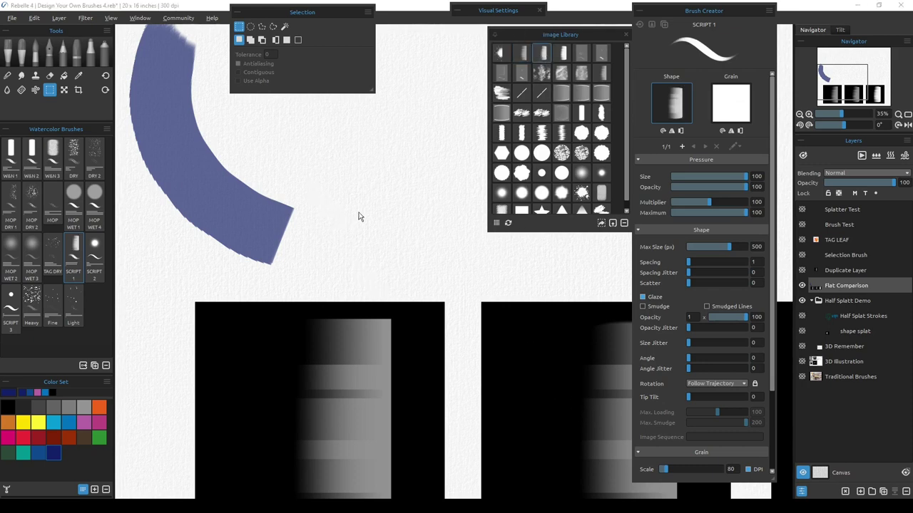
{"action": "left_click_drag", "start_coordinate": [356, 216], "coordinate": [318, 251]}
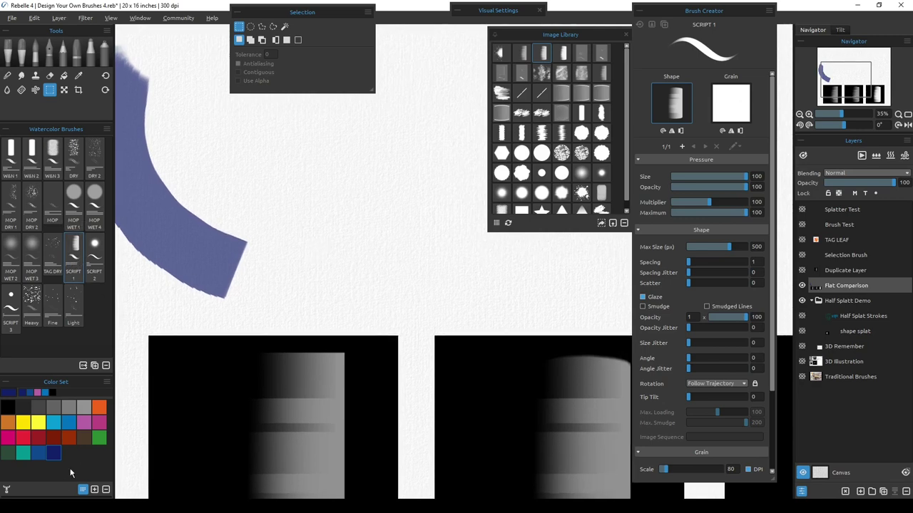
{"action": "key", "text": "b"}
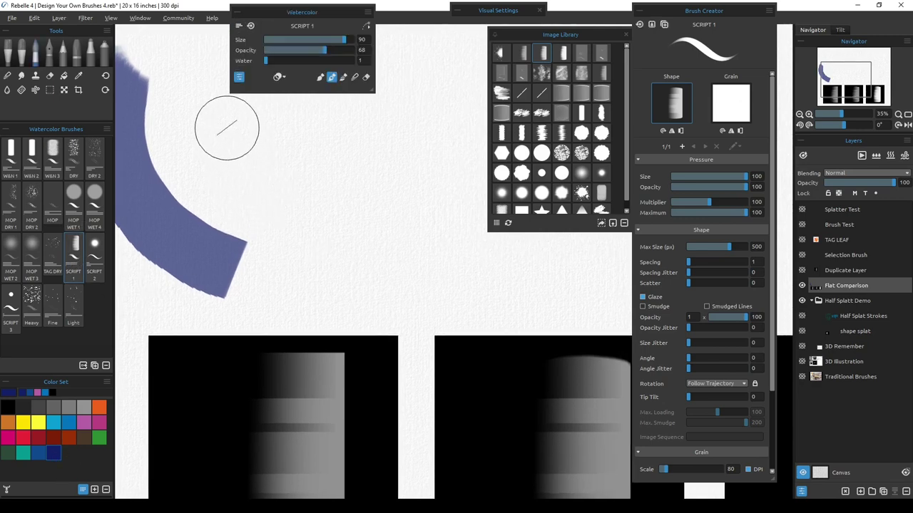
{"action": "mouse_move", "coordinate": [227, 114]}
{"action": "left_mouse_down"}
{"action": "mouse_move", "coordinate": [226, 137]}
{"action": "mouse_move", "coordinate": [290, 220]}
{"action": "mouse_move", "coordinate": [351, 236]}
{"action": "left_mouse_up"}
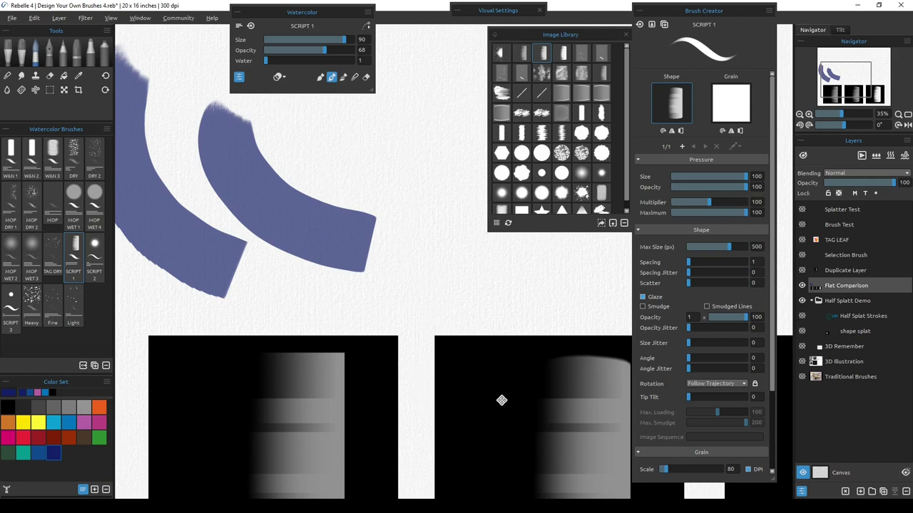
{"action": "left_click_drag", "start_coordinate": [494, 417], "coordinate": [377, 389]}
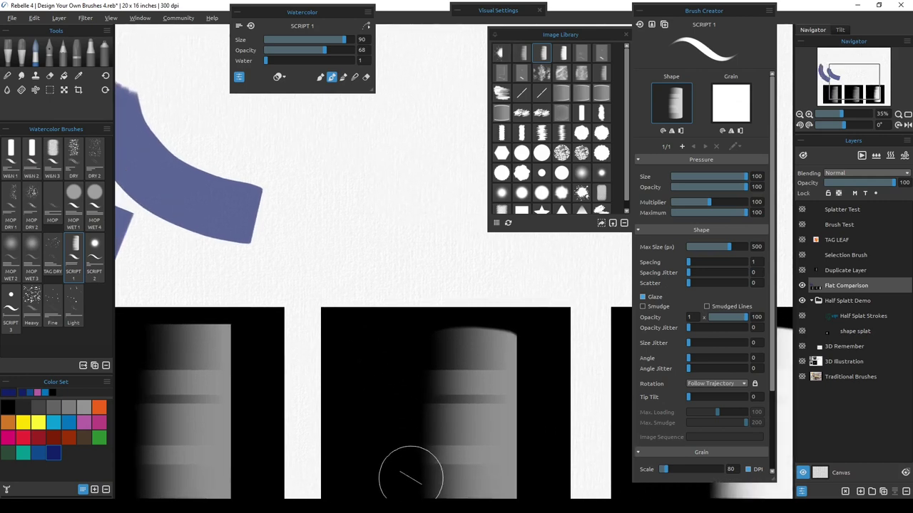
{"action": "scroll", "coordinate": [410, 476], "scroll_direction": "down", "scroll_amount": 2}
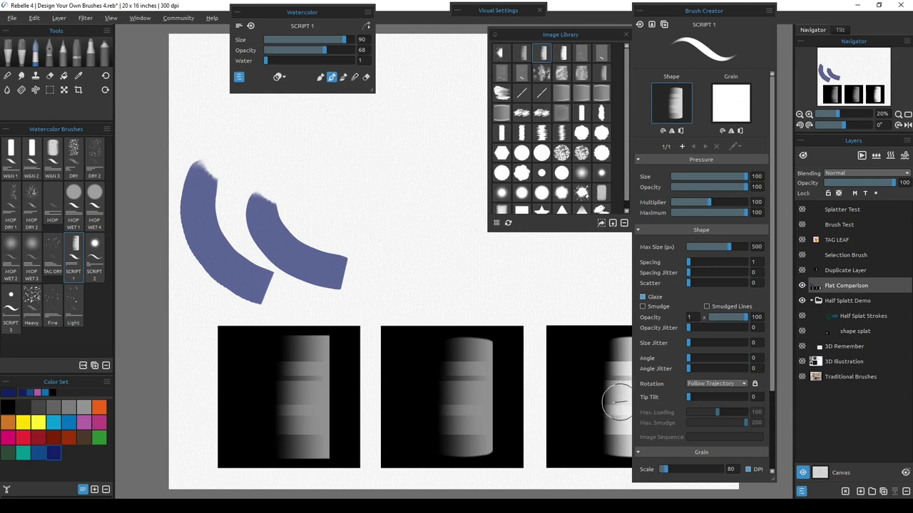
{"action": "left_click", "coordinate": [638, 11]}
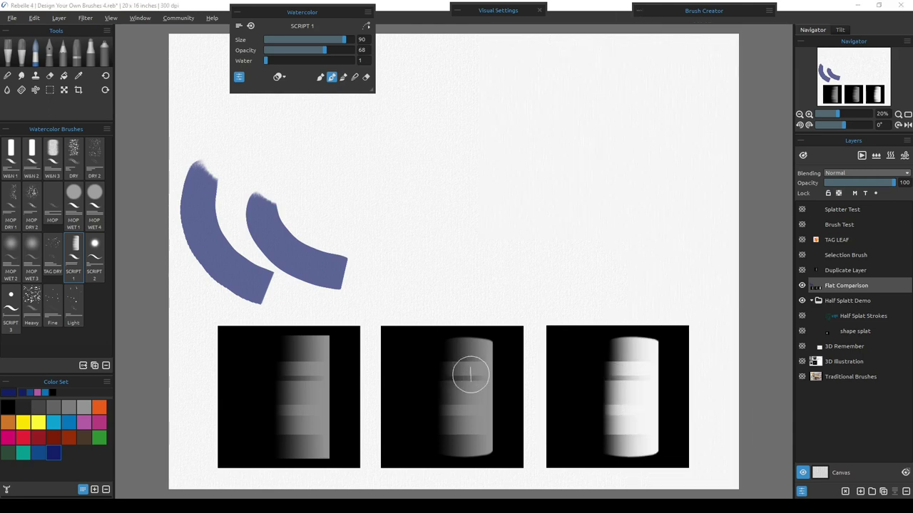
Show the Duplicate Layer and add a copy of it with the blending mode set to Screen.
{"action": "left_click", "coordinate": [844, 272]}
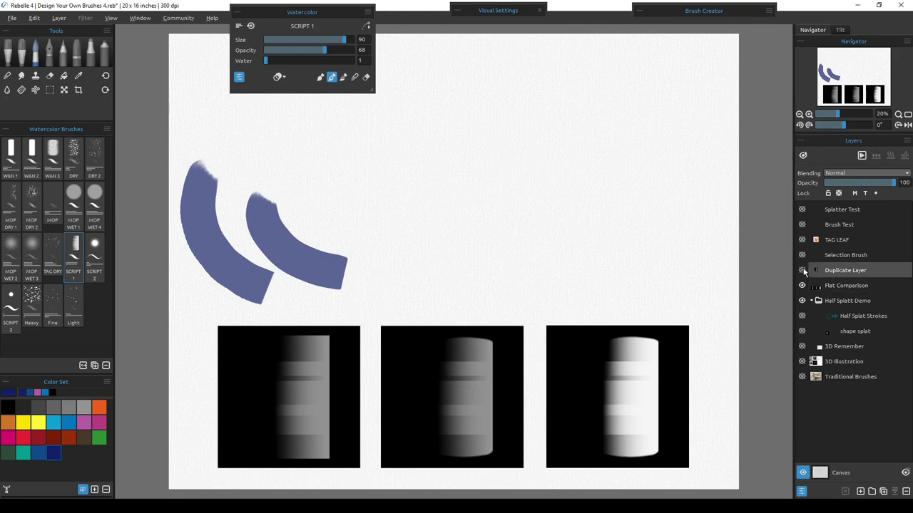
{"action": "left_click", "coordinate": [801, 271]}
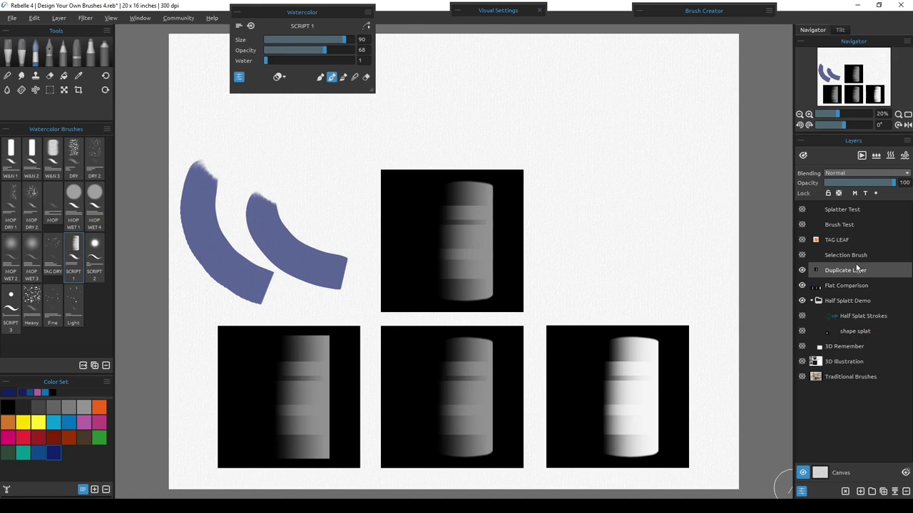
{"action": "left_click", "coordinate": [883, 492]}
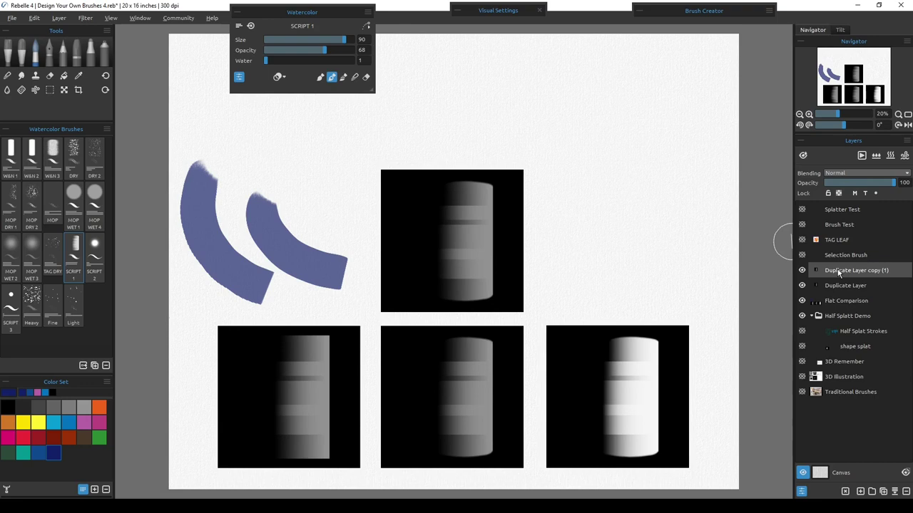
{"action": "left_click", "coordinate": [853, 175]}
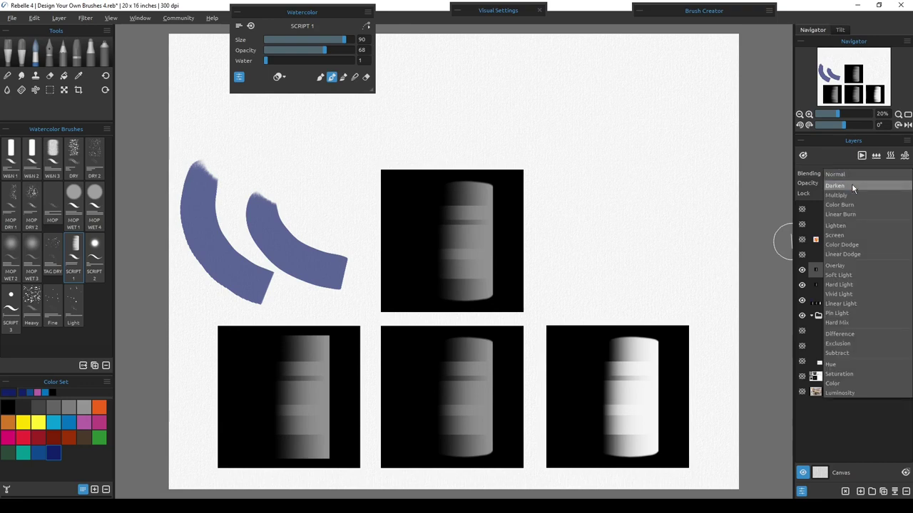
{"action": "left_click", "coordinate": [845, 235]}
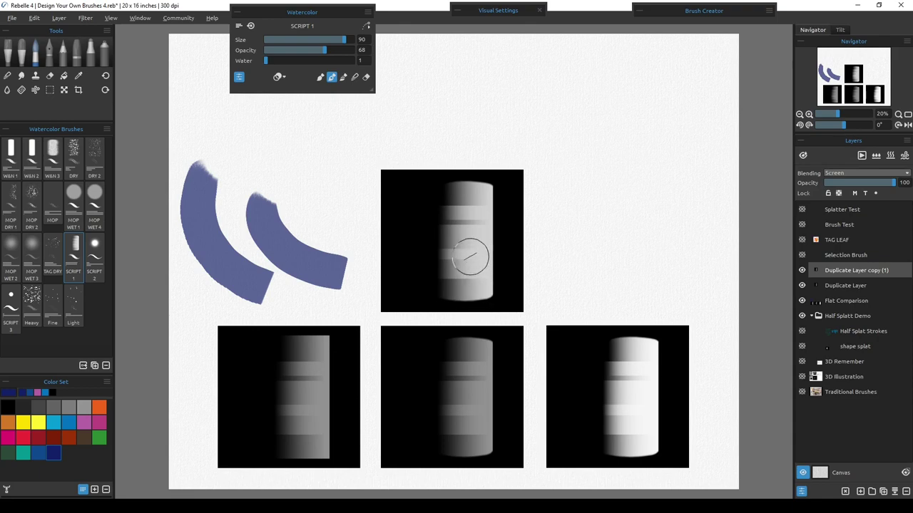
Merge the Screen copy with the Duplicate Layer, and add a duplicate of the merged layer with Screen blending.
{"action": "left_click", "coordinate": [851, 290], "text": "shift"}
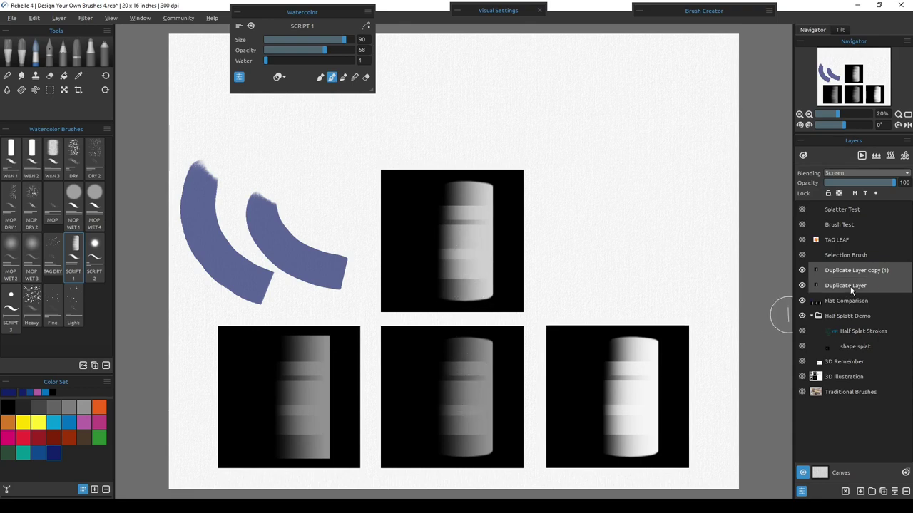
{"action": "left_click", "coordinate": [895, 494]}
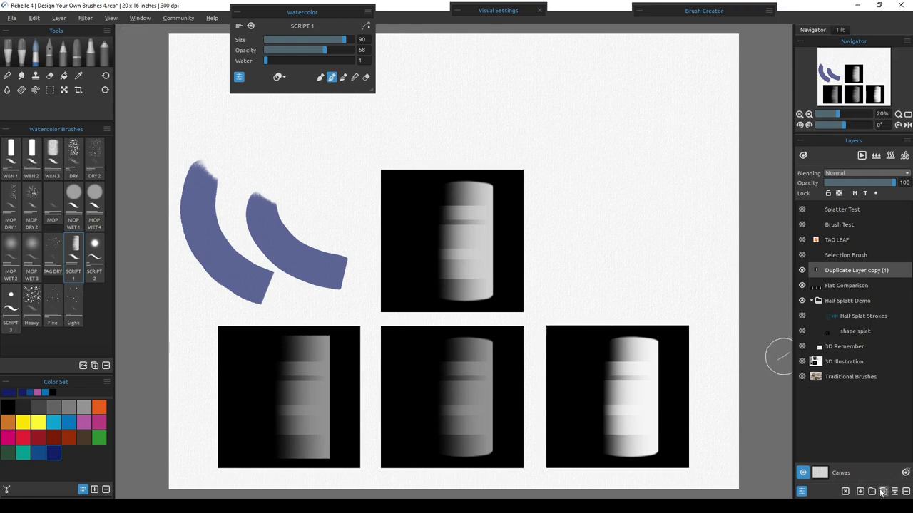
{"action": "left_click", "coordinate": [884, 491]}
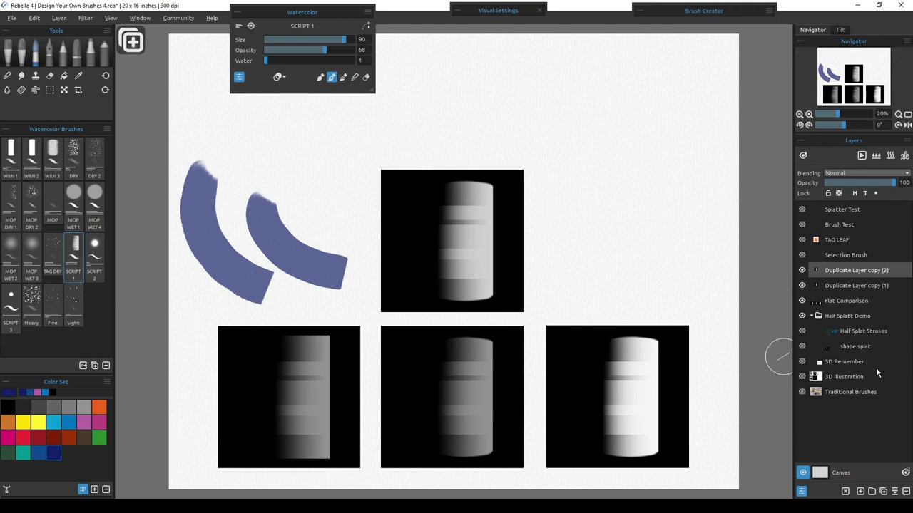
{"action": "left_click", "coordinate": [855, 172]}
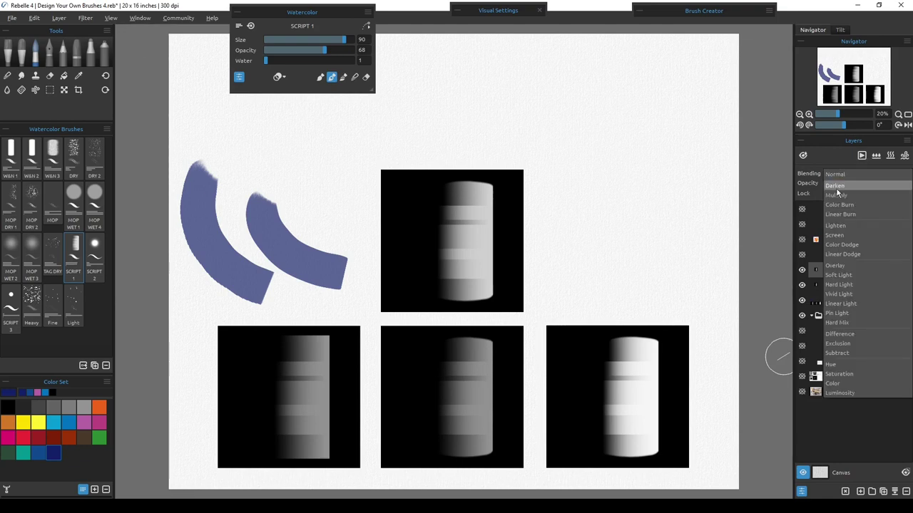
{"action": "left_click", "coordinate": [840, 236]}
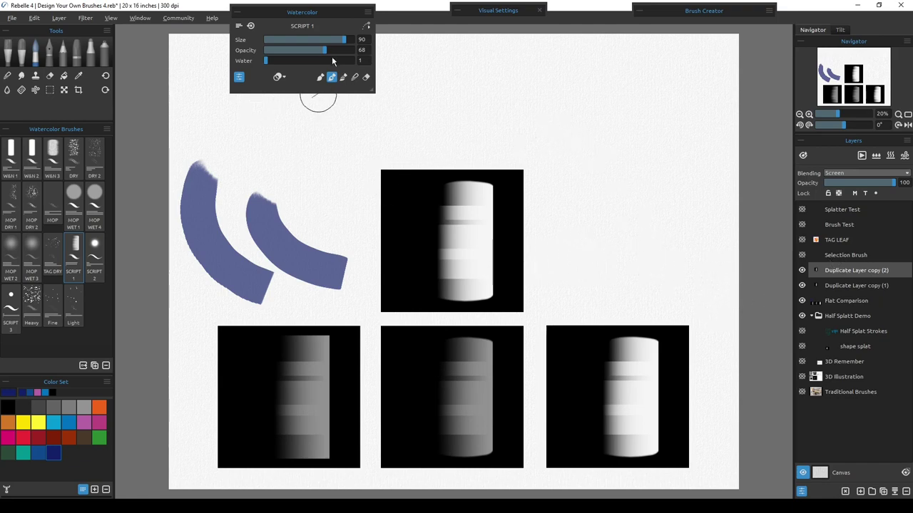
Hide both duplicate layers and the Flat Comparison layer, and select and show the Selection Brush layer.
{"action": "left_click", "coordinate": [801, 270]}
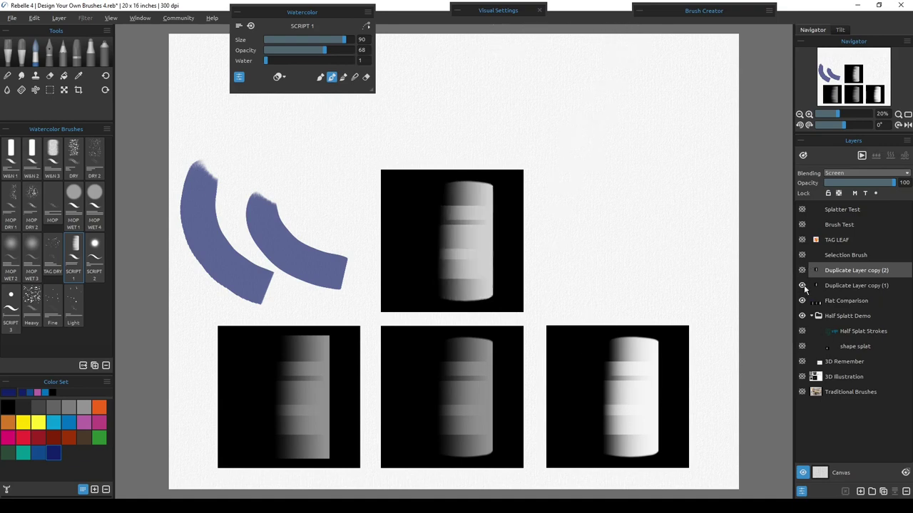
{"action": "left_click", "coordinate": [802, 285]}
{"action": "left_click", "coordinate": [802, 301]}
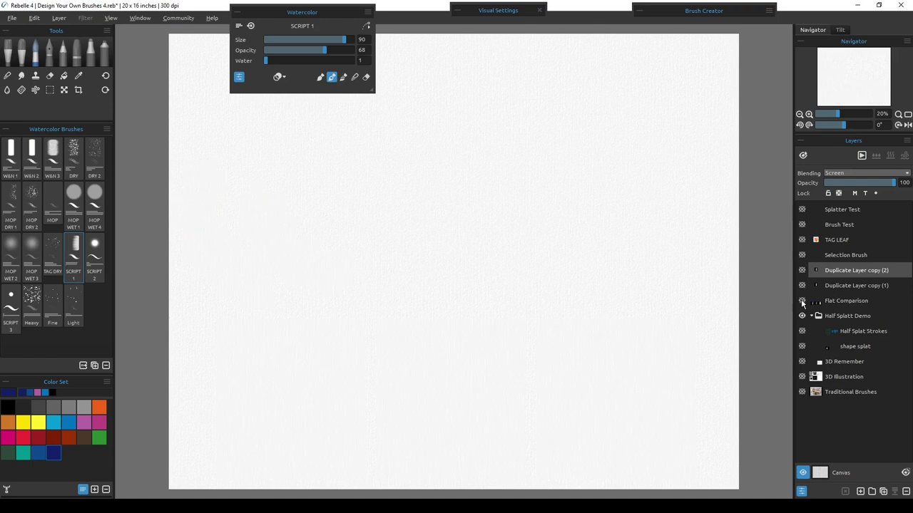
{"action": "left_click", "coordinate": [849, 256]}
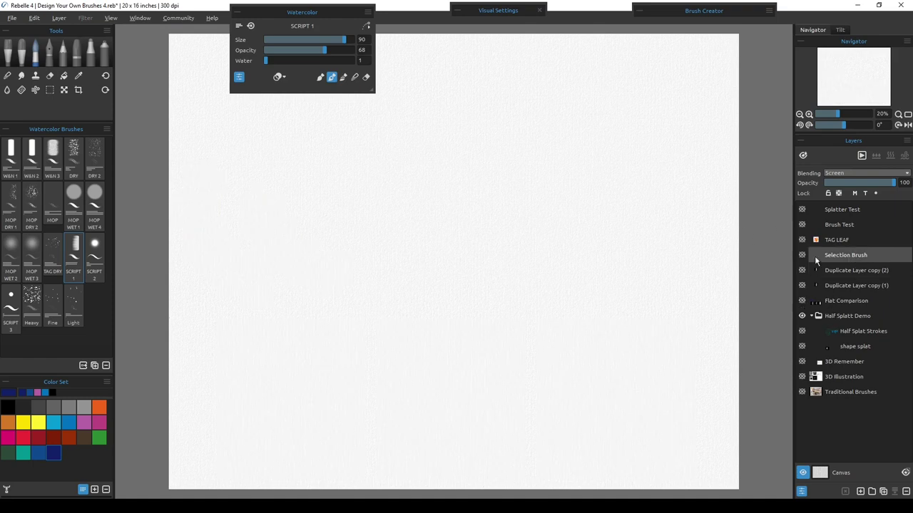
{"action": "left_click", "coordinate": [802, 256]}
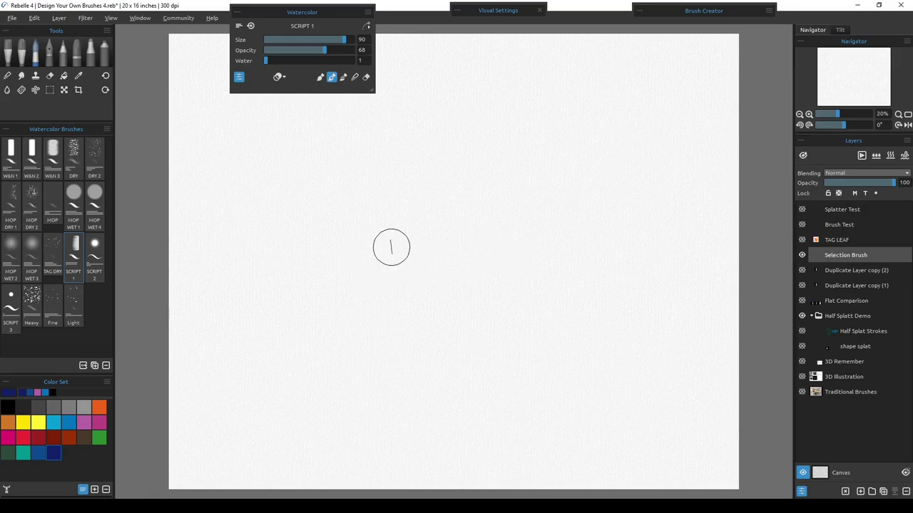
Expand the Brush Creator and set up the Heavy splatter brush with size 64, opacity 62 and water 1.
{"action": "left_click", "coordinate": [640, 10]}
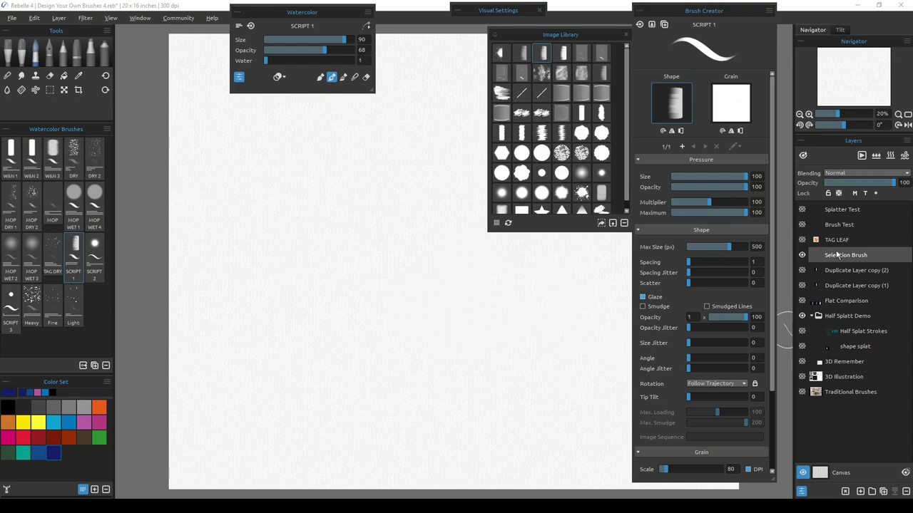
{"action": "key", "text": "b"}
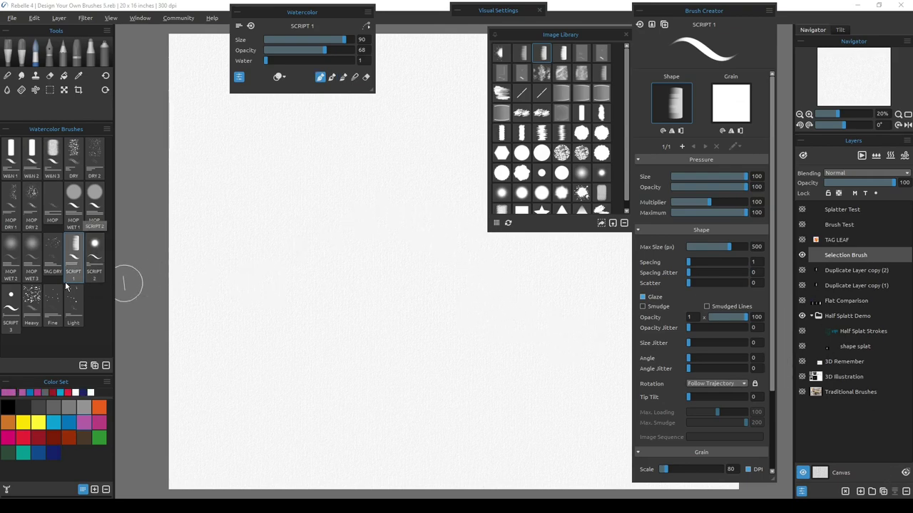
{"action": "left_click", "coordinate": [33, 298]}
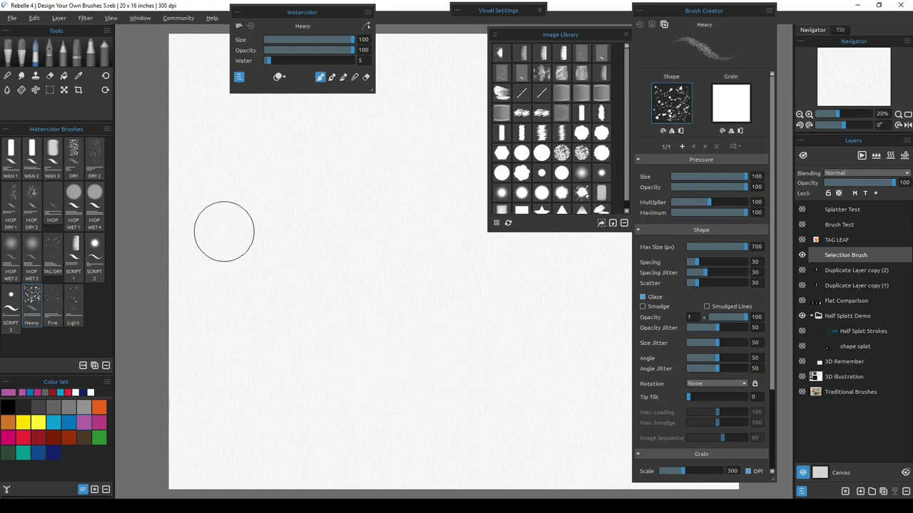
{"action": "left_click_drag", "start_coordinate": [268, 63], "coordinate": [264, 62]}
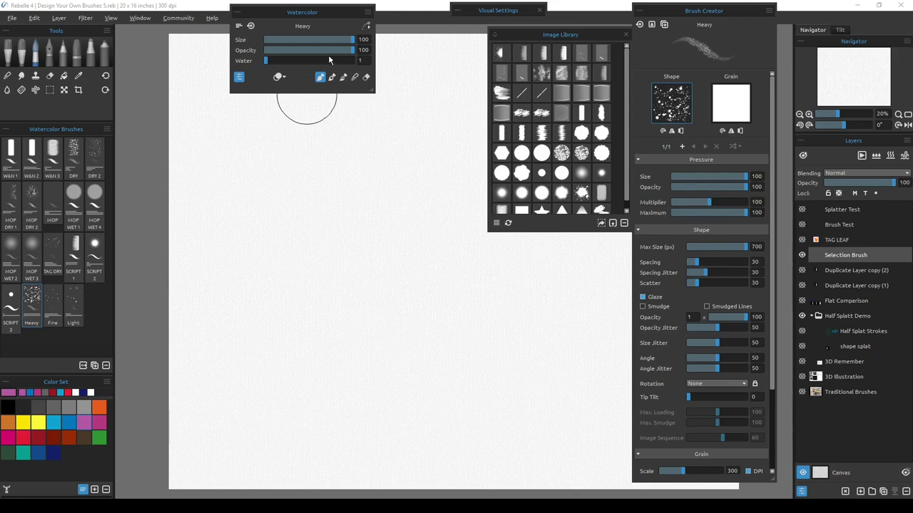
{"action": "mouse_move", "coordinate": [327, 50]}
{"action": "left_mouse_down"}
{"action": "mouse_move", "coordinate": [319, 52]}
{"action": "mouse_move", "coordinate": [341, 41]}
{"action": "mouse_move", "coordinate": [322, 43]}
{"action": "left_mouse_up"}
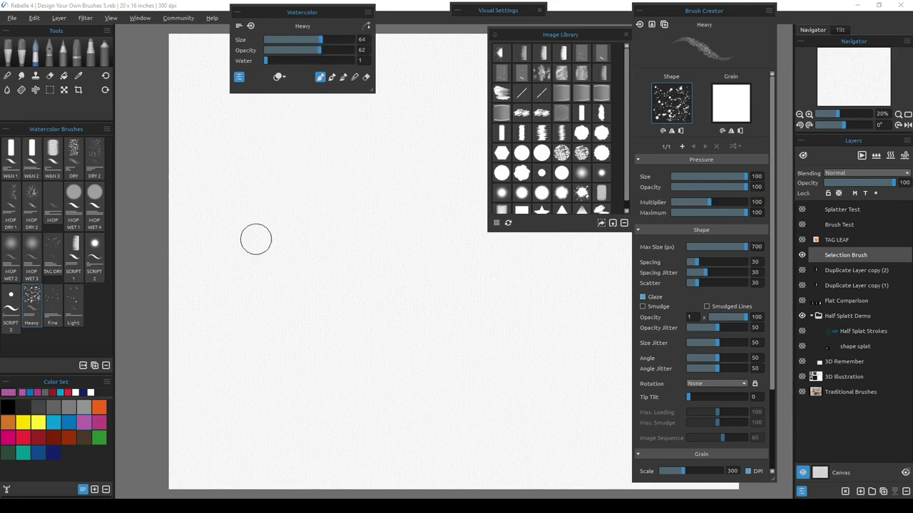
Paint a roughly round, filled patch of gray speckles on the left half of the Selection Brush layer.
{"action": "left_click", "coordinate": [52, 408]}
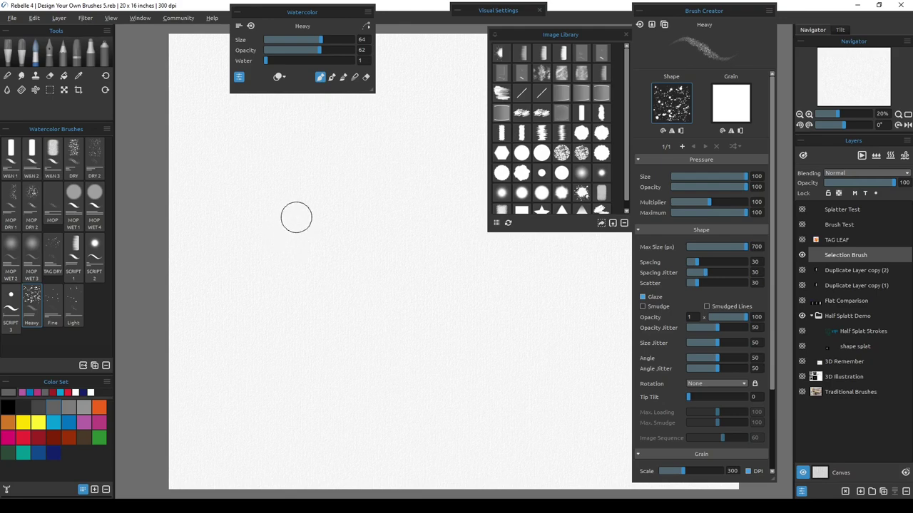
{"action": "mouse_move", "coordinate": [285, 208]}
{"action": "left_mouse_down"}
{"action": "mouse_move", "coordinate": [252, 232]}
{"action": "mouse_move", "coordinate": [282, 211]}
{"action": "mouse_move", "coordinate": [244, 238]}
{"action": "mouse_move", "coordinate": [234, 294]}
{"action": "mouse_move", "coordinate": [239, 262]}
{"action": "mouse_move", "coordinate": [244, 322]}
{"action": "mouse_move", "coordinate": [318, 348]}
{"action": "left_mouse_up"}
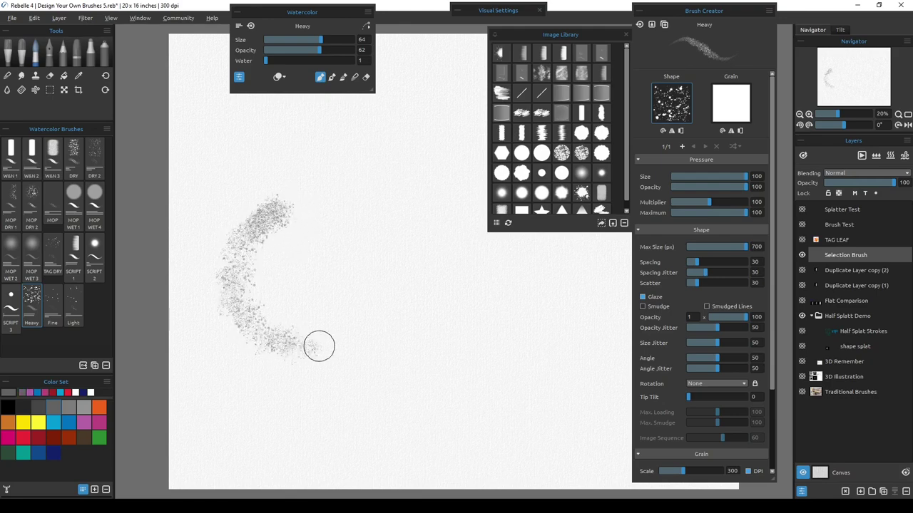
{"action": "mouse_move", "coordinate": [275, 210]}
{"action": "left_mouse_down"}
{"action": "mouse_move", "coordinate": [341, 206]}
{"action": "mouse_move", "coordinate": [336, 269]}
{"action": "left_mouse_up"}
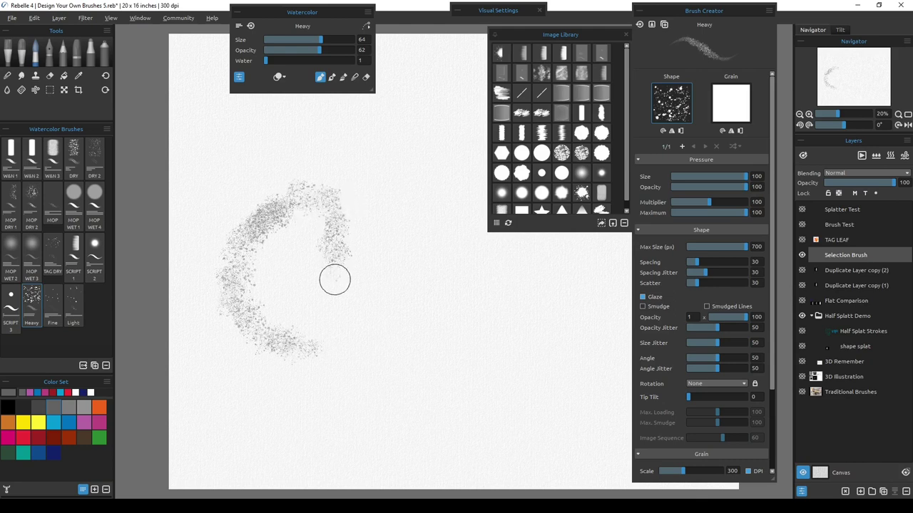
{"action": "mouse_move", "coordinate": [332, 206]}
{"action": "left_mouse_down"}
{"action": "mouse_move", "coordinate": [342, 293]}
{"action": "mouse_move", "coordinate": [336, 217]}
{"action": "mouse_move", "coordinate": [347, 234]}
{"action": "mouse_move", "coordinate": [343, 320]}
{"action": "mouse_move", "coordinate": [339, 212]}
{"action": "mouse_move", "coordinate": [366, 228]}
{"action": "mouse_move", "coordinate": [367, 241]}
{"action": "mouse_move", "coordinate": [349, 212]}
{"action": "mouse_move", "coordinate": [363, 245]}
{"action": "mouse_move", "coordinate": [338, 286]}
{"action": "mouse_move", "coordinate": [352, 283]}
{"action": "mouse_move", "coordinate": [356, 339]}
{"action": "mouse_move", "coordinate": [358, 323]}
{"action": "mouse_move", "coordinate": [359, 331]}
{"action": "mouse_move", "coordinate": [316, 348]}
{"action": "mouse_move", "coordinate": [345, 332]}
{"action": "mouse_move", "coordinate": [295, 344]}
{"action": "mouse_move", "coordinate": [331, 278]}
{"action": "mouse_move", "coordinate": [323, 276]}
{"action": "mouse_move", "coordinate": [305, 340]}
{"action": "mouse_move", "coordinate": [322, 224]}
{"action": "mouse_move", "coordinate": [321, 307]}
{"action": "mouse_move", "coordinate": [312, 210]}
{"action": "mouse_move", "coordinate": [313, 225]}
{"action": "mouse_move", "coordinate": [262, 281]}
{"action": "mouse_move", "coordinate": [261, 316]}
{"action": "mouse_move", "coordinate": [302, 326]}
{"action": "mouse_move", "coordinate": [260, 254]}
{"action": "mouse_move", "coordinate": [292, 269]}
{"action": "mouse_move", "coordinate": [279, 293]}
{"action": "mouse_move", "coordinate": [274, 270]}
{"action": "mouse_move", "coordinate": [316, 309]}
{"action": "mouse_move", "coordinate": [321, 249]}
{"action": "mouse_move", "coordinate": [294, 251]}
{"action": "left_mouse_up"}
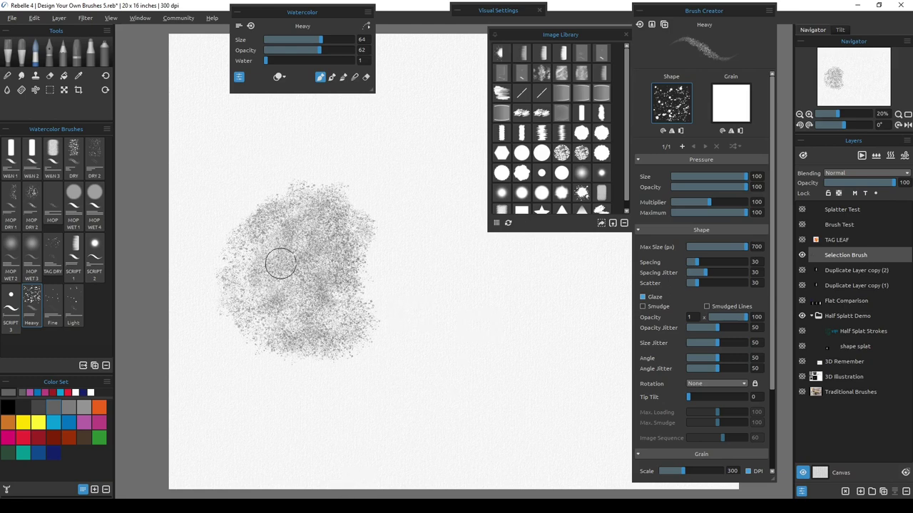
Capture a square selection around the speckled patch as a new shape image in the Image Library, and deselect it.
{"action": "left_click", "coordinate": [50, 90]}
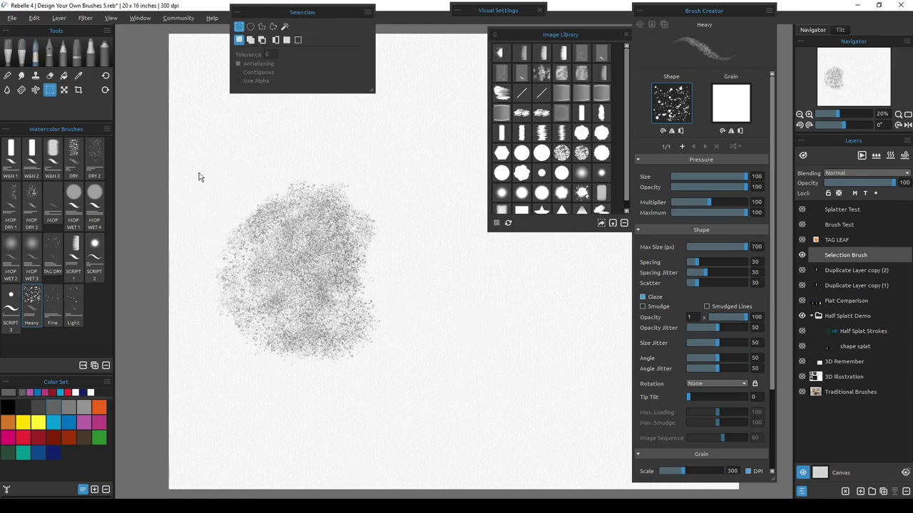
{"action": "left_click_drag", "start_coordinate": [198, 174], "coordinate": [406, 373]}
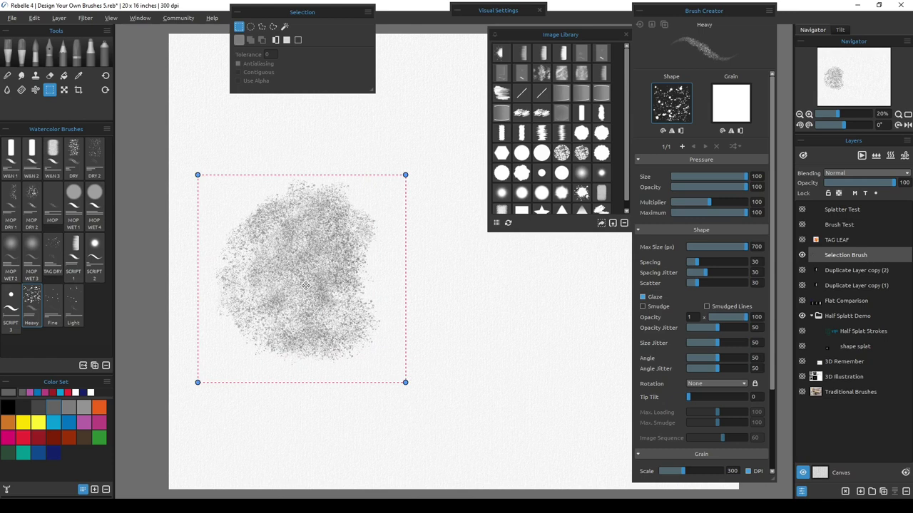
{"action": "left_click_drag", "start_coordinate": [293, 279], "coordinate": [291, 271]}
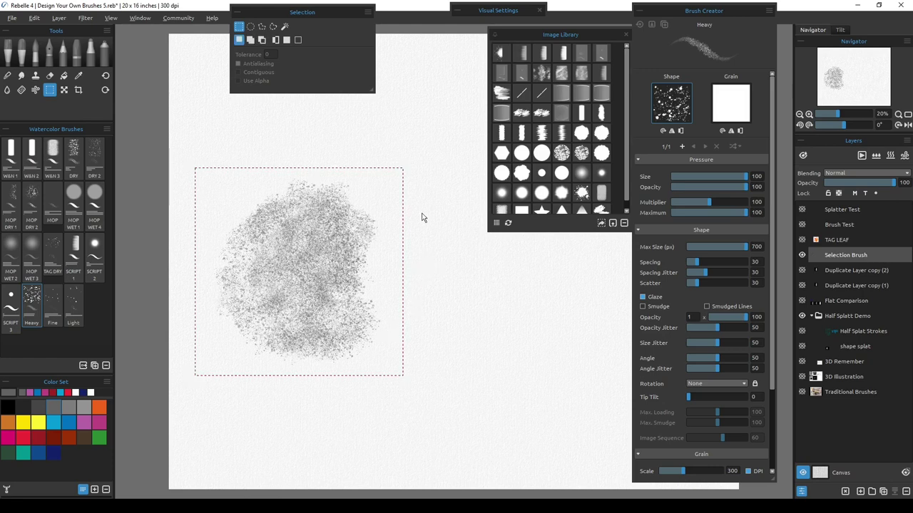
{"action": "left_click", "coordinate": [601, 223]}
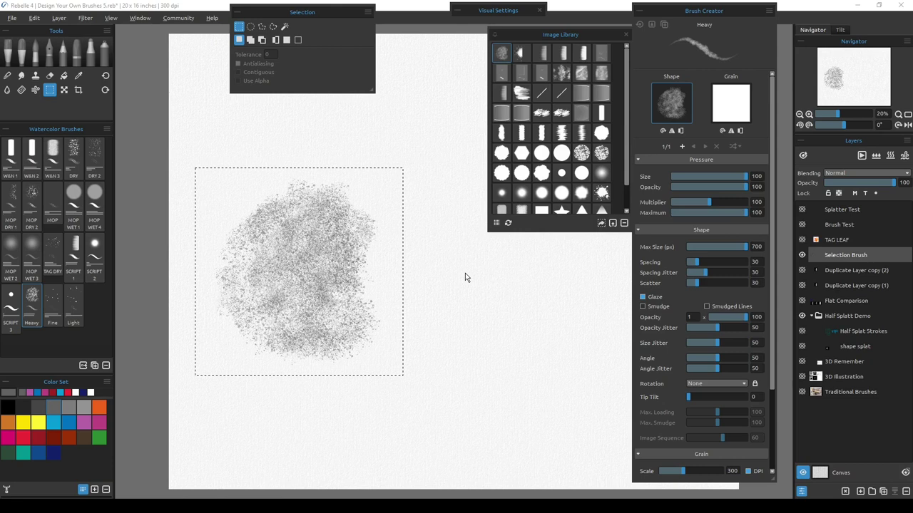
{"action": "key", "text": "ctrl+d"}
Assign the captured speckle image as the W&N 1 brush's shape, and set size 87, opacity 58 and water 1.
{"action": "left_click", "coordinate": [10, 153]}
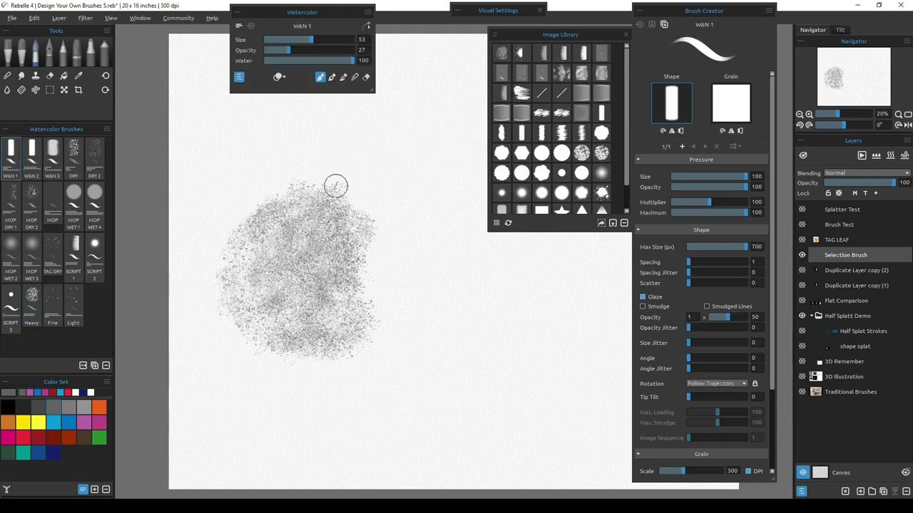
{"action": "left_click", "coordinate": [503, 55]}
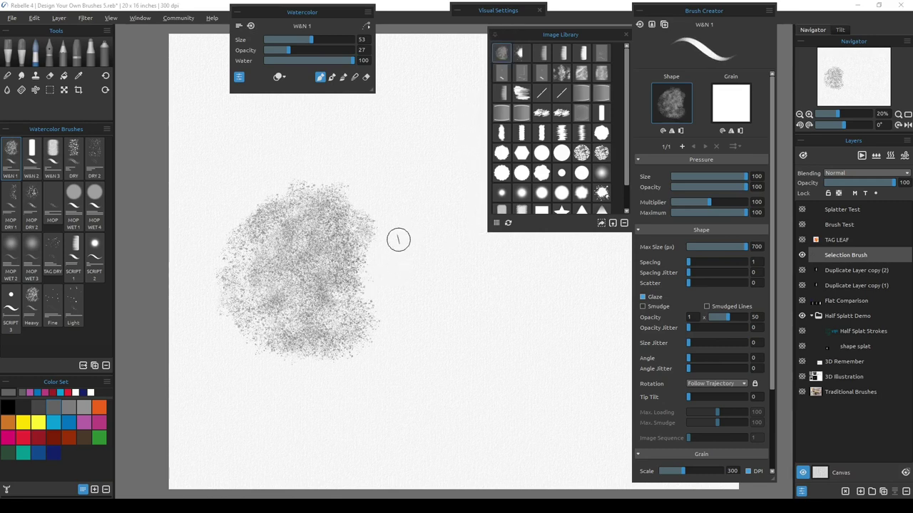
{"action": "left_click_drag", "start_coordinate": [448, 299], "coordinate": [367, 331]}
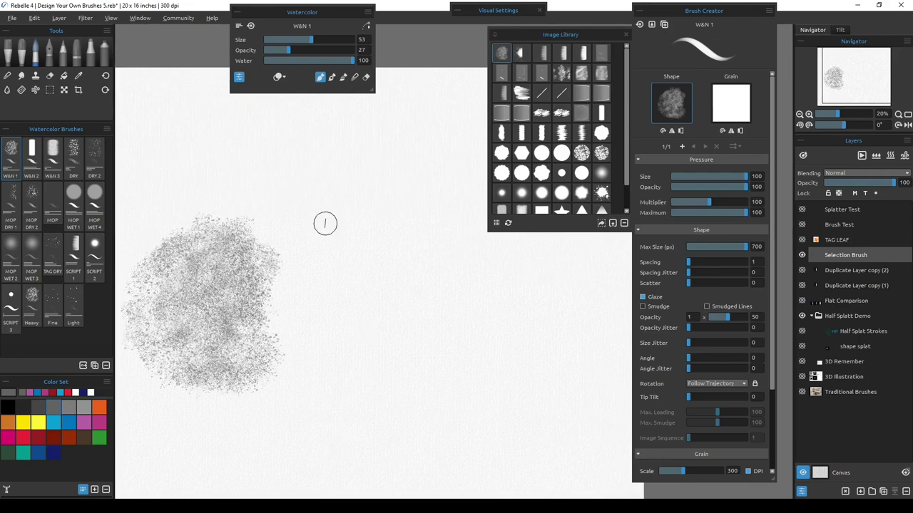
{"action": "scroll", "coordinate": [325, 223], "scroll_direction": "up", "scroll_amount": 2}
{"action": "scroll", "coordinate": [326, 223], "scroll_direction": "up", "scroll_amount": 1}
{"action": "left_click_drag", "start_coordinate": [325, 233], "coordinate": [336, 347]}
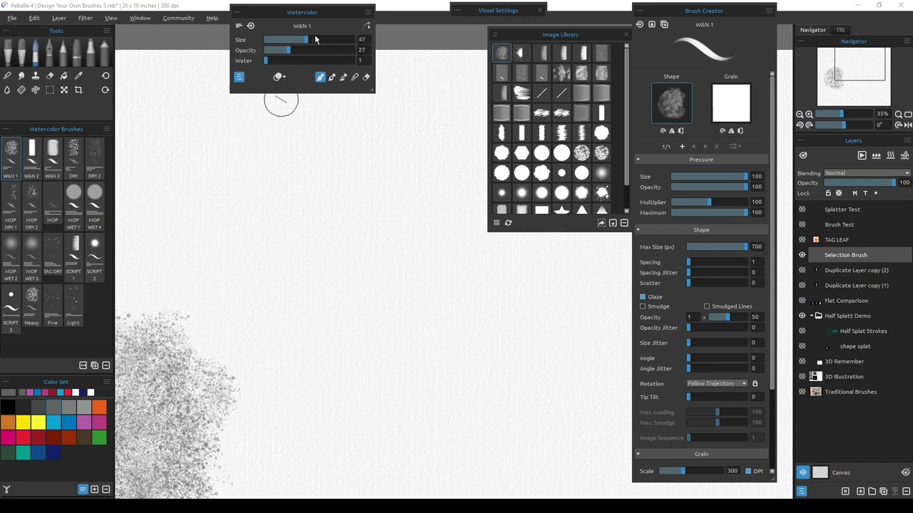
{"action": "left_click_drag", "start_coordinate": [336, 40], "coordinate": [299, 53]}
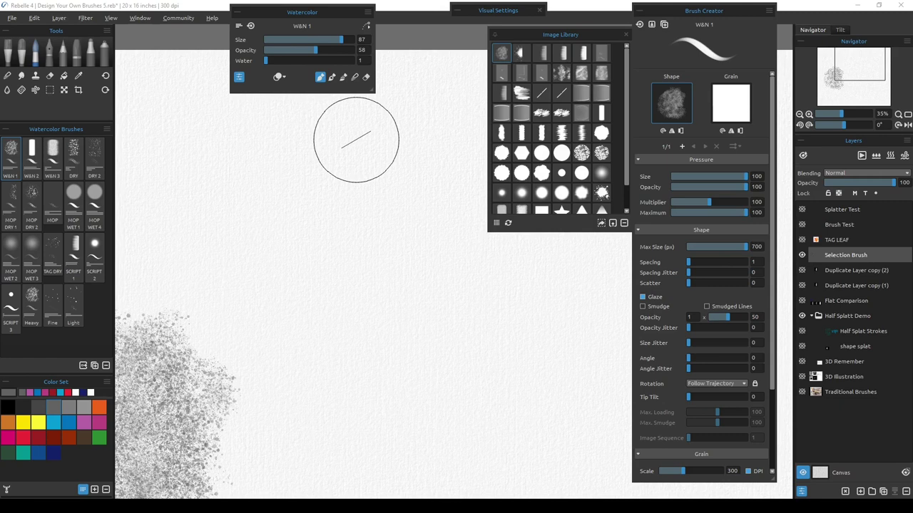
Paint a broad dark red diagonal stroke beside the speckled patch and inspect both of its ends up close.
{"action": "left_click", "coordinate": [39, 437]}
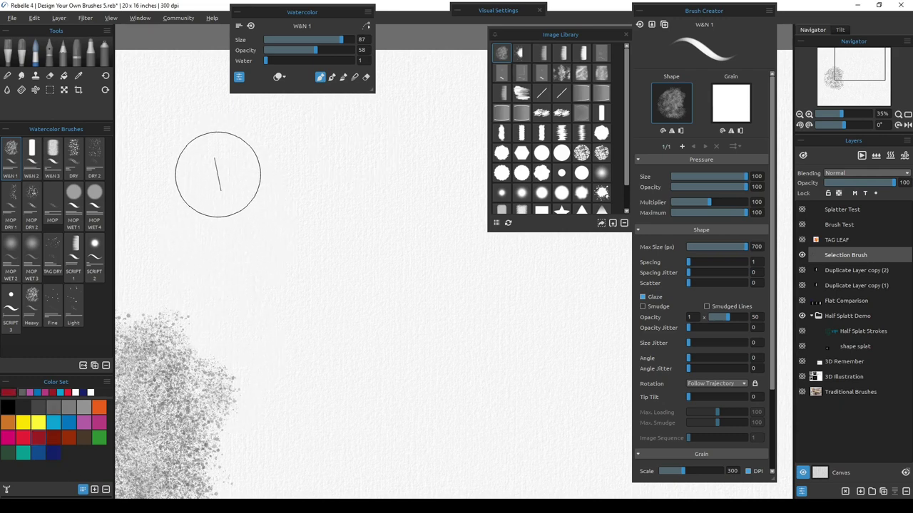
{"action": "mouse_move", "coordinate": [210, 168]}
{"action": "left_mouse_down"}
{"action": "mouse_move", "coordinate": [222, 159]}
{"action": "mouse_move", "coordinate": [251, 265]}
{"action": "mouse_move", "coordinate": [310, 374]}
{"action": "left_mouse_up"}
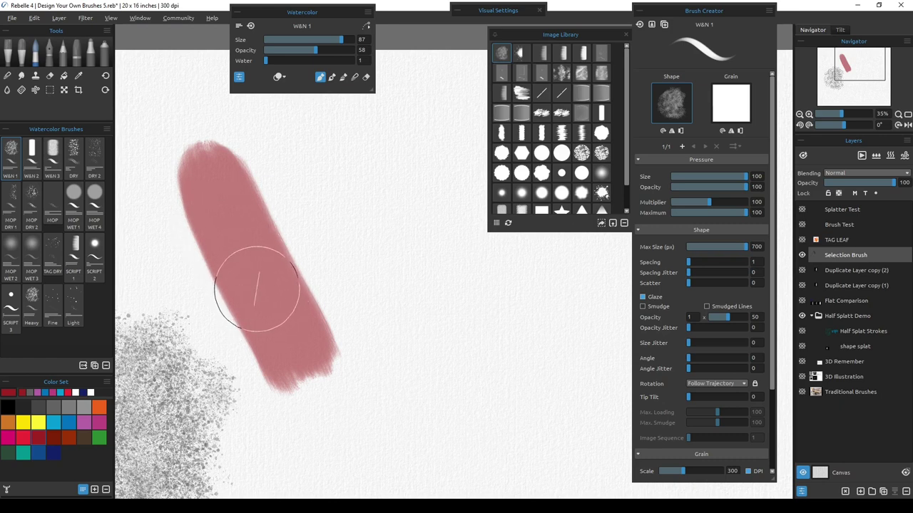
{"action": "scroll", "coordinate": [256, 289], "scroll_direction": "up", "scroll_amount": 3}
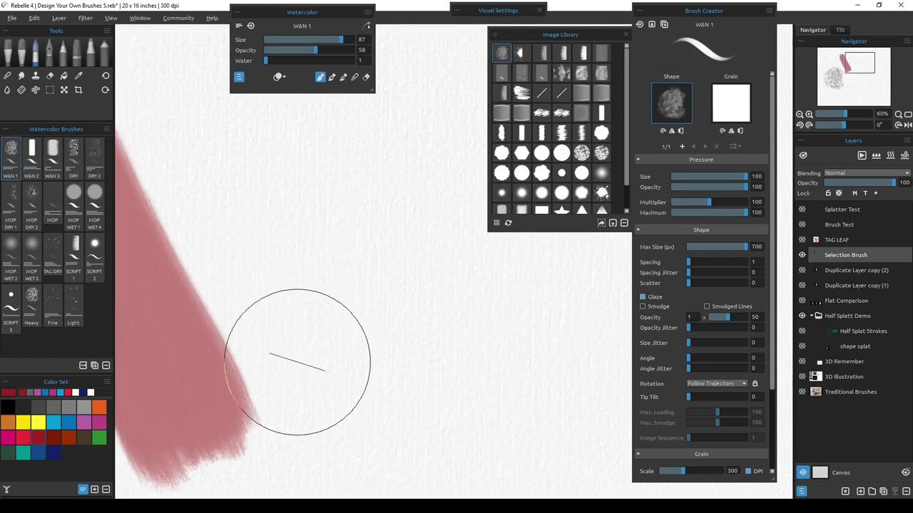
{"action": "left_click_drag", "start_coordinate": [297, 361], "coordinate": [338, 271]}
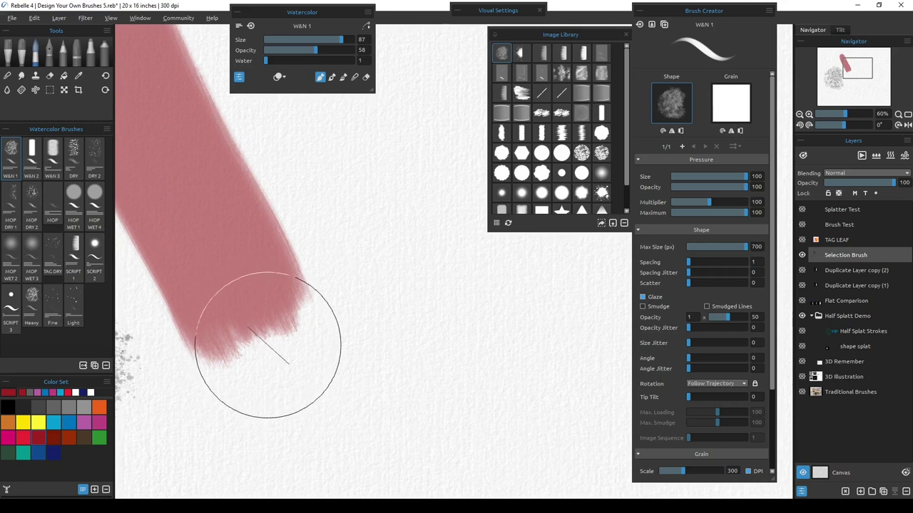
{"action": "left_click_drag", "start_coordinate": [244, 218], "coordinate": [381, 393]}
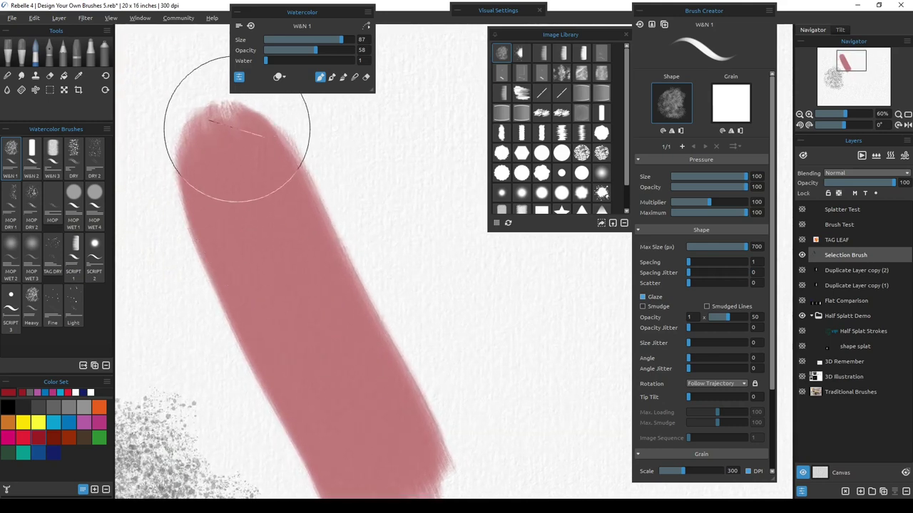
{"action": "left_click_drag", "start_coordinate": [361, 315], "coordinate": [314, 320]}
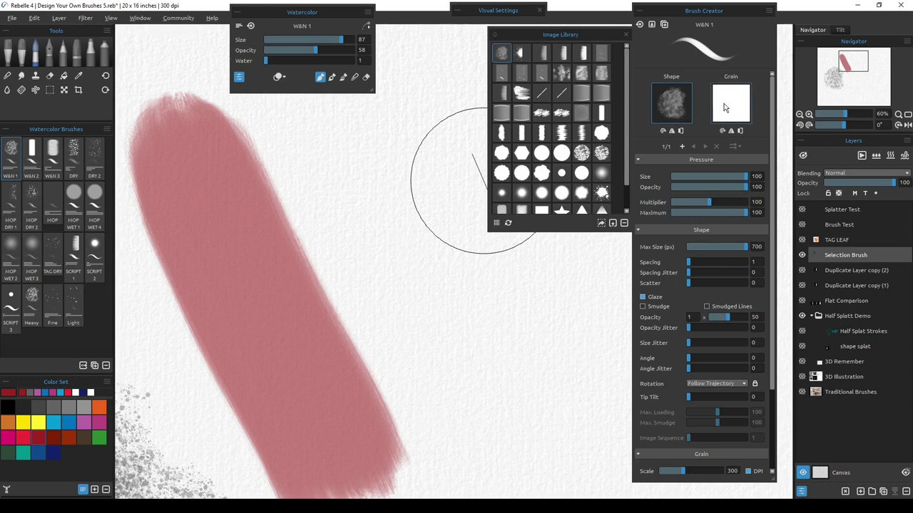
Change the W&N 1 grain from plain white to a dark, finely speckled texture and paint a second parallel stroke.
{"action": "left_click", "coordinate": [670, 114]}
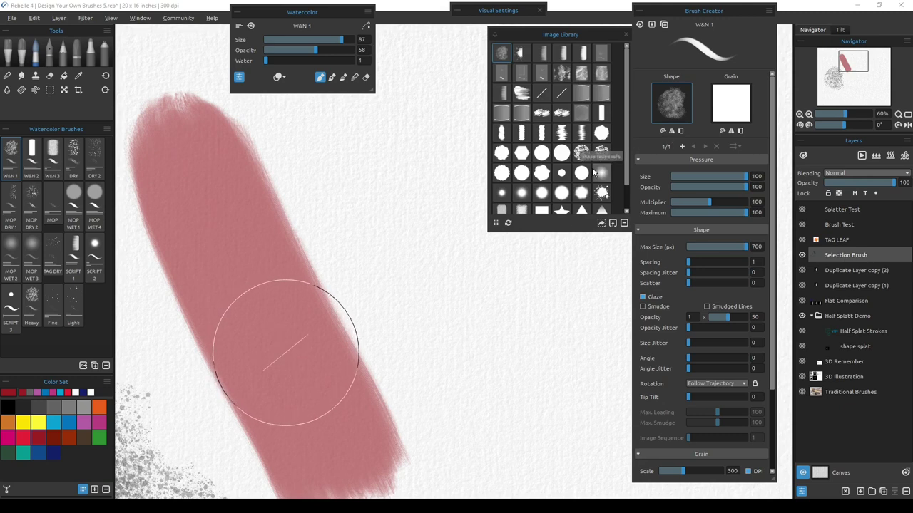
{"action": "left_click", "coordinate": [726, 108]}
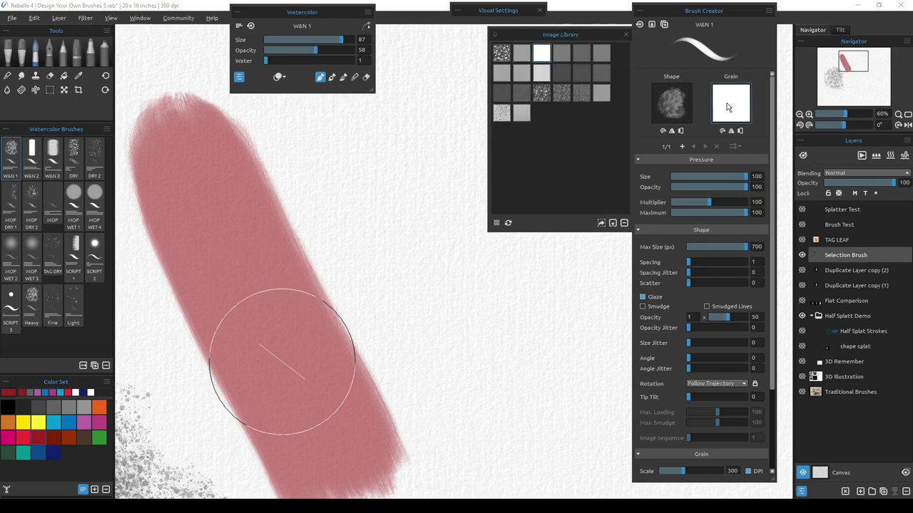
{"action": "left_click", "coordinate": [581, 73]}
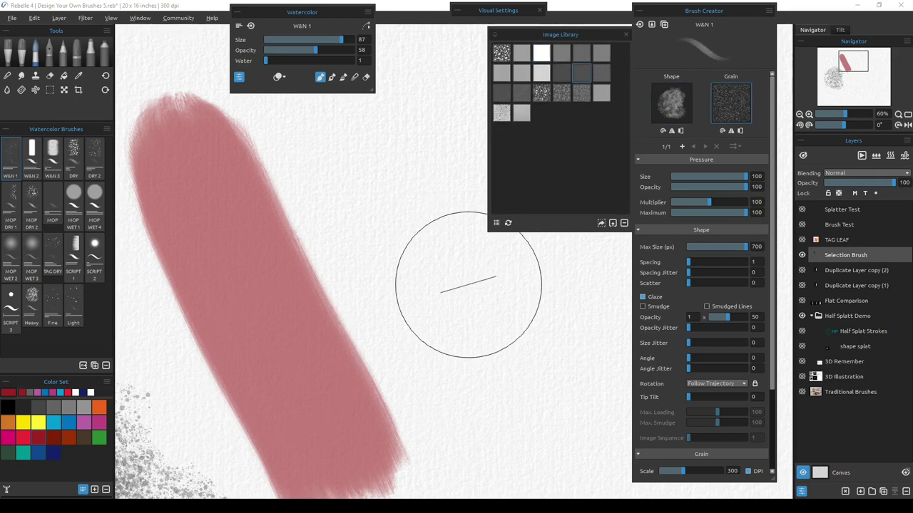
{"action": "scroll", "coordinate": [467, 291], "scroll_direction": "down", "scroll_amount": 2}
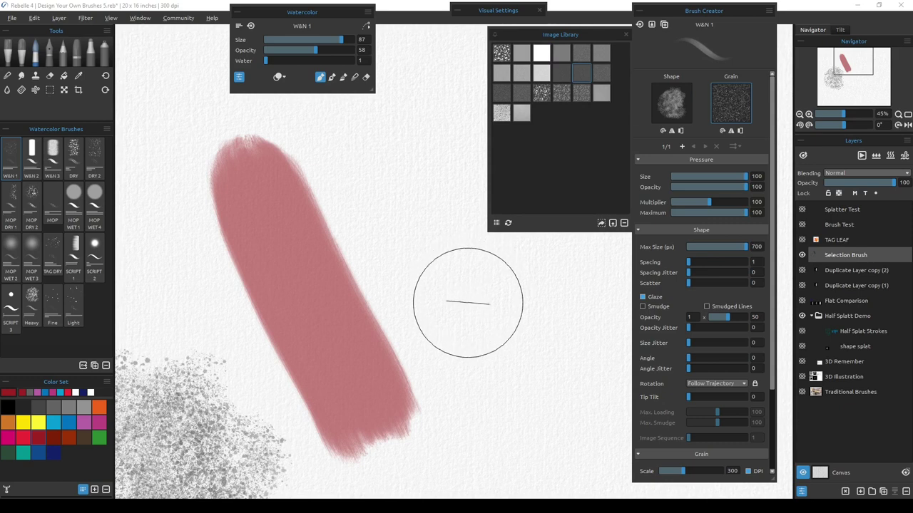
{"action": "left_click_drag", "start_coordinate": [475, 293], "coordinate": [346, 294]}
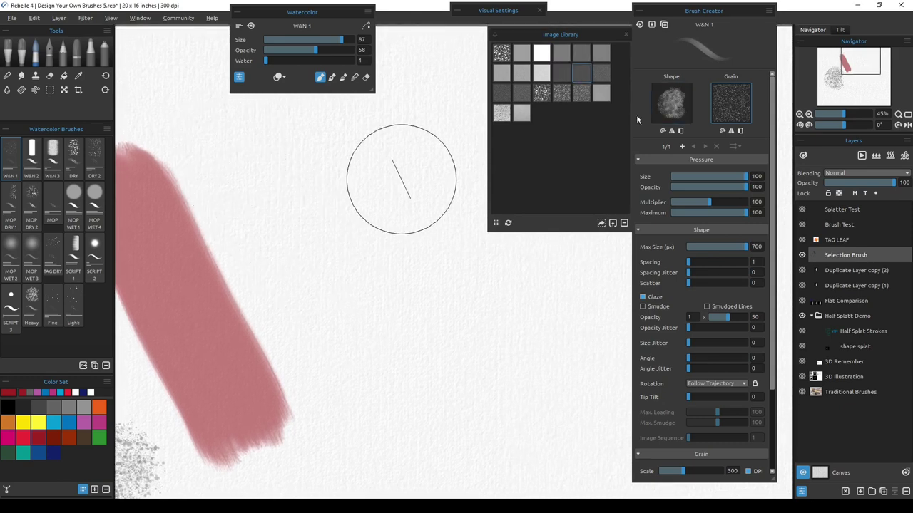
{"action": "left_click_drag", "start_coordinate": [226, 136], "coordinate": [372, 405]}
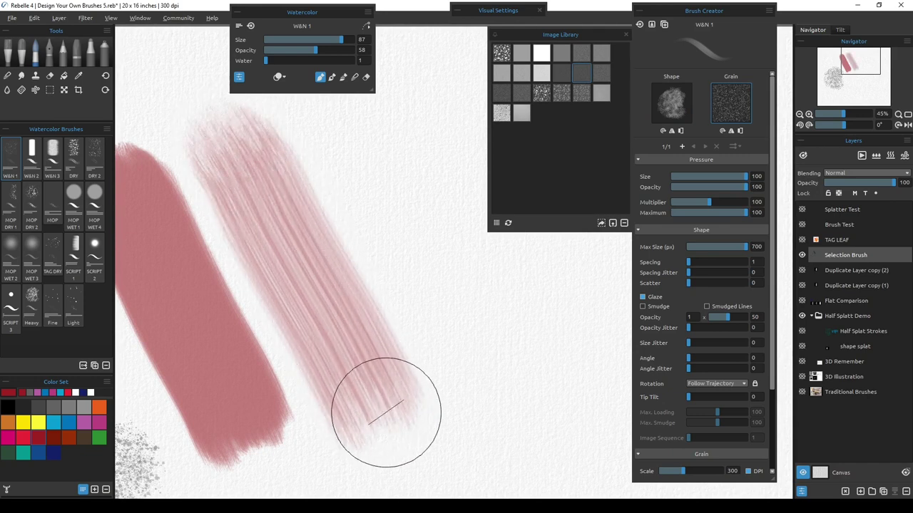
{"action": "mouse_move", "coordinate": [417, 413]}
{"action": "left_mouse_down"}
{"action": "mouse_move", "coordinate": [393, 374]}
{"action": "mouse_move", "coordinate": [404, 330]}
{"action": "mouse_move", "coordinate": [356, 261]}
{"action": "mouse_move", "coordinate": [301, 221]}
{"action": "left_mouse_up"}
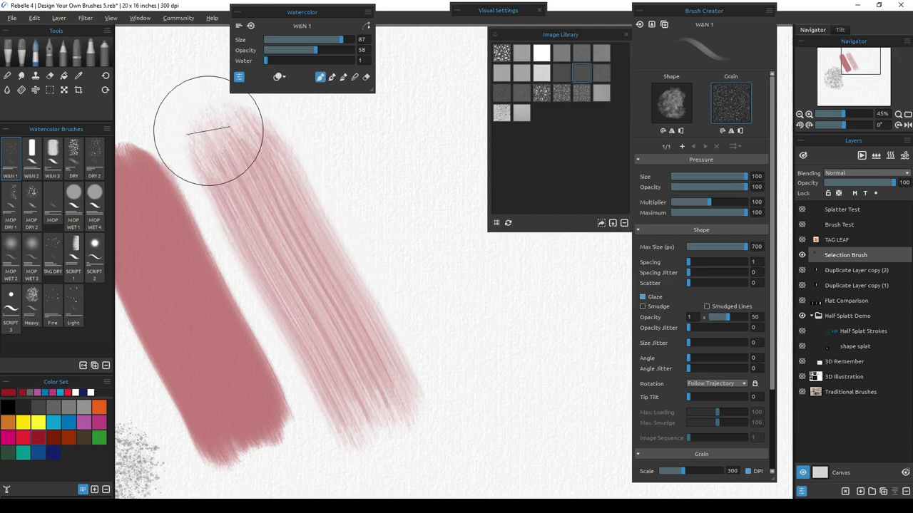
Switch the grain to a light gray noise texture and paint a third diagonal stroke beside the streaky one.
{"action": "left_click", "coordinate": [522, 77]}
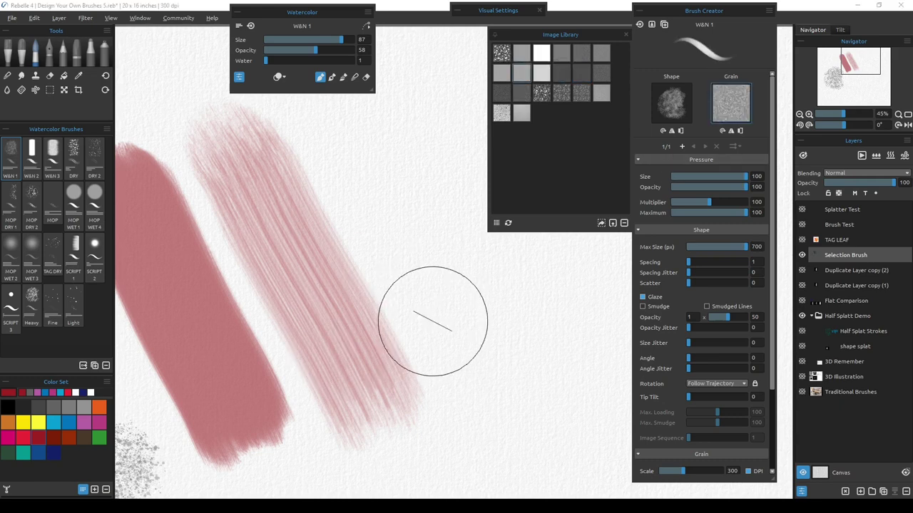
{"action": "left_click_drag", "start_coordinate": [421, 271], "coordinate": [360, 311]}
{"action": "mouse_move", "coordinate": [271, 153]}
{"action": "left_mouse_down"}
{"action": "mouse_move", "coordinate": [297, 179]}
{"action": "mouse_move", "coordinate": [406, 398]}
{"action": "left_mouse_up"}
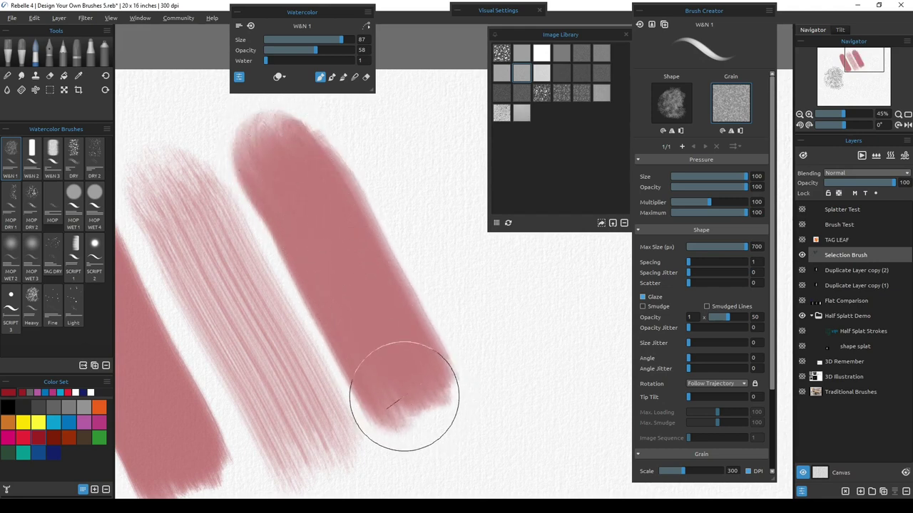
Switch the grain to a dark texture with dense white speckles and paint a fourth diagonal stroke to compare with the others.
{"action": "left_click", "coordinate": [522, 98]}
{"action": "mouse_move", "coordinate": [489, 315]}
{"action": "left_mouse_down"}
{"action": "mouse_move", "coordinate": [423, 330]}
{"action": "mouse_move", "coordinate": [407, 316]}
{"action": "mouse_move", "coordinate": [425, 326]}
{"action": "left_mouse_up"}
{"action": "mouse_move", "coordinate": [351, 131]}
{"action": "left_mouse_down"}
{"action": "mouse_move", "coordinate": [467, 349]}
{"action": "mouse_move", "coordinate": [482, 402]}
{"action": "left_mouse_up"}
{"action": "left_click_drag", "start_coordinate": [479, 437], "coordinate": [516, 415]}
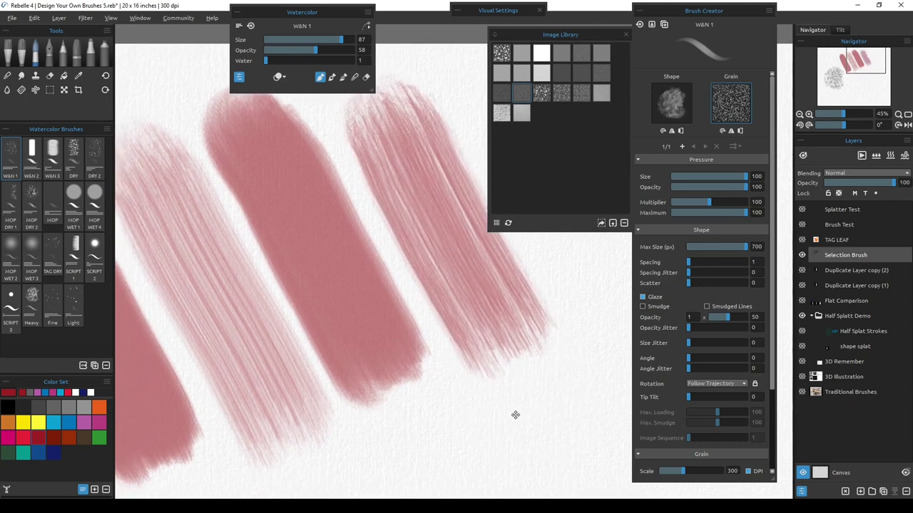
{"action": "left_click_drag", "start_coordinate": [387, 438], "coordinate": [432, 422]}
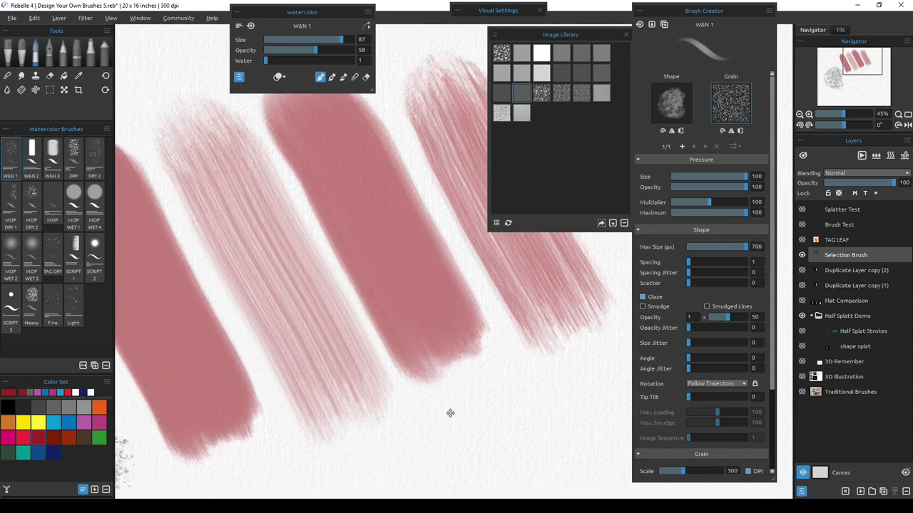
Set the brush's Water to 12, paint a fifth diagonal red stroke beside the others, and inspect its texture up close.
{"action": "left_click_drag", "start_coordinate": [454, 412], "coordinate": [323, 422]}
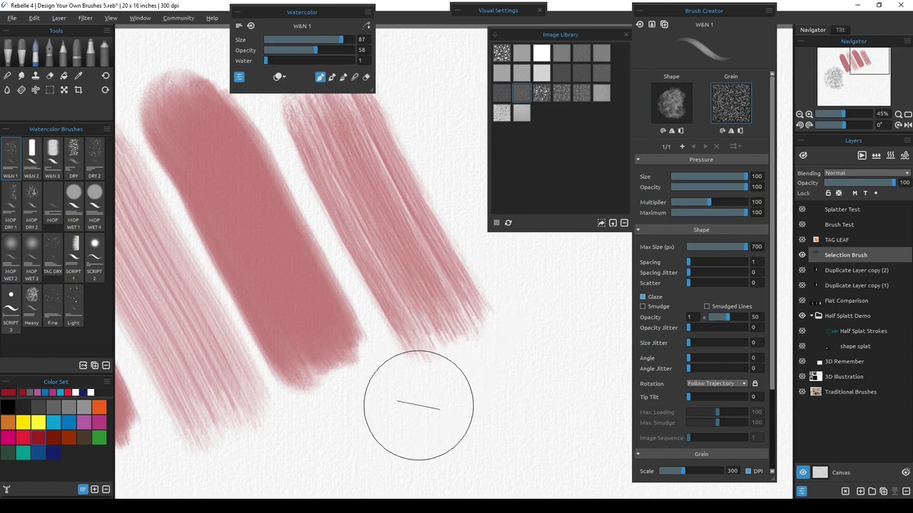
{"action": "mouse_move", "coordinate": [400, 403]}
{"action": "left_mouse_down"}
{"action": "mouse_move", "coordinate": [302, 412]}
{"action": "mouse_move", "coordinate": [275, 435]}
{"action": "left_mouse_up"}
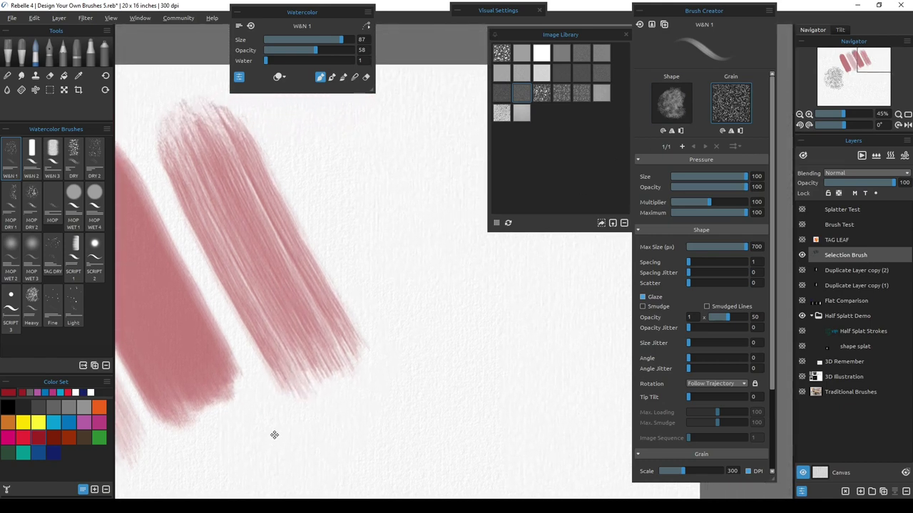
{"action": "left_click_drag", "start_coordinate": [421, 375], "coordinate": [415, 400]}
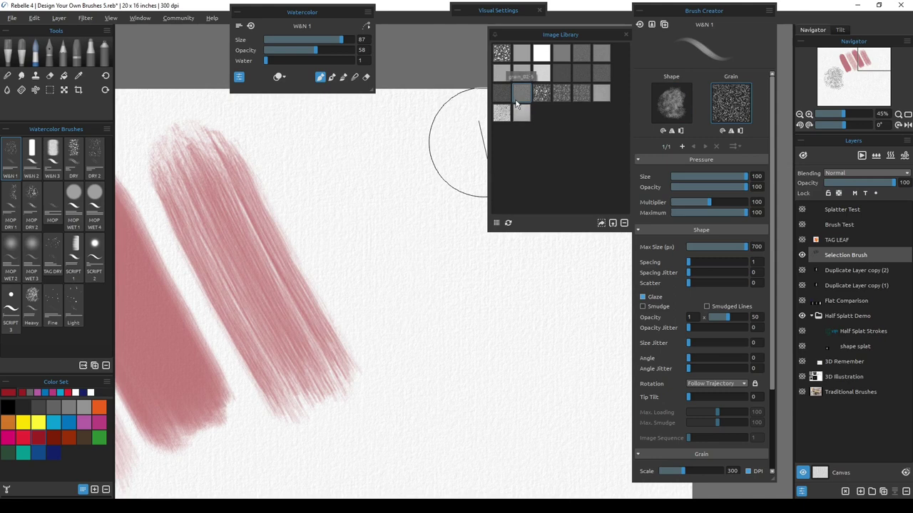
{"action": "left_click", "coordinate": [279, 60]}
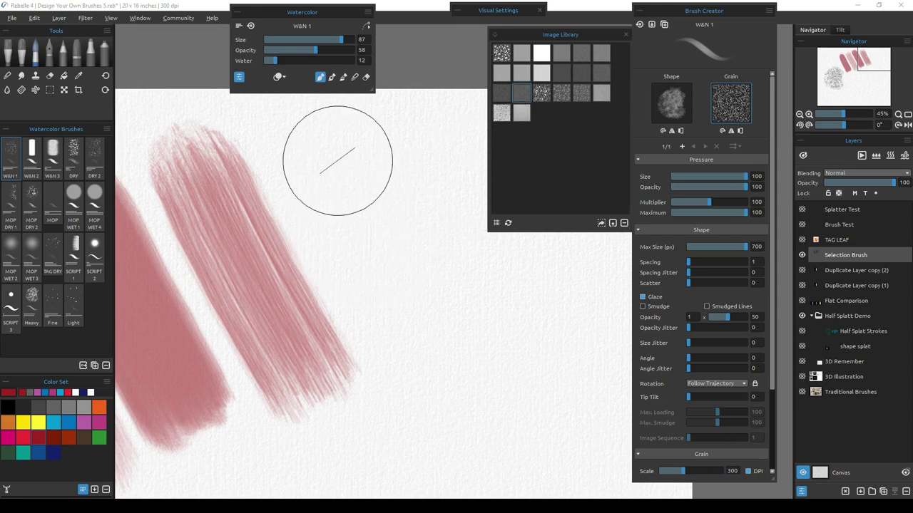
{"action": "left_click_drag", "start_coordinate": [327, 146], "coordinate": [426, 342]}
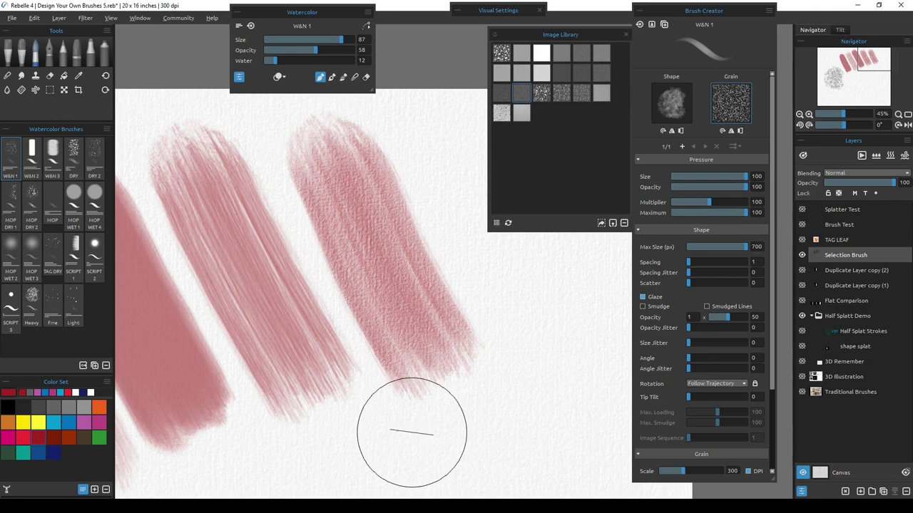
{"action": "scroll", "coordinate": [410, 438], "scroll_direction": "up", "scroll_amount": 5}
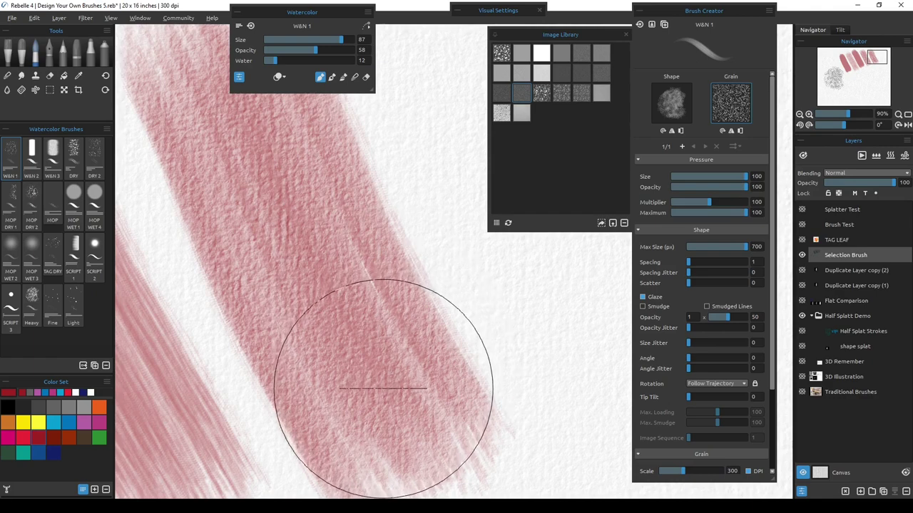
{"action": "scroll", "coordinate": [381, 392], "scroll_direction": "down", "scroll_amount": 3}
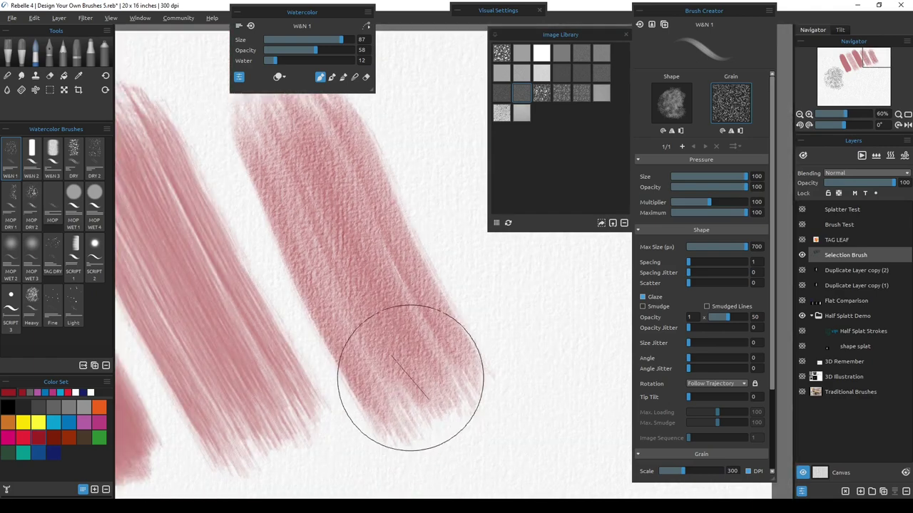
Reduce the brush Size to 64, paint a narrower parallel red stroke, and compare it with the other strokes.
{"action": "left_click_drag", "start_coordinate": [461, 323], "coordinate": [365, 363]}
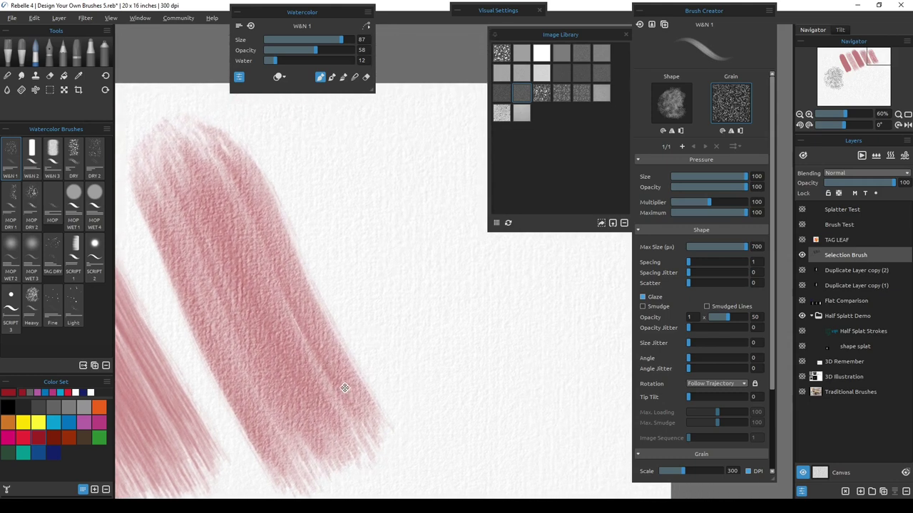
{"action": "left_click", "coordinate": [327, 41]}
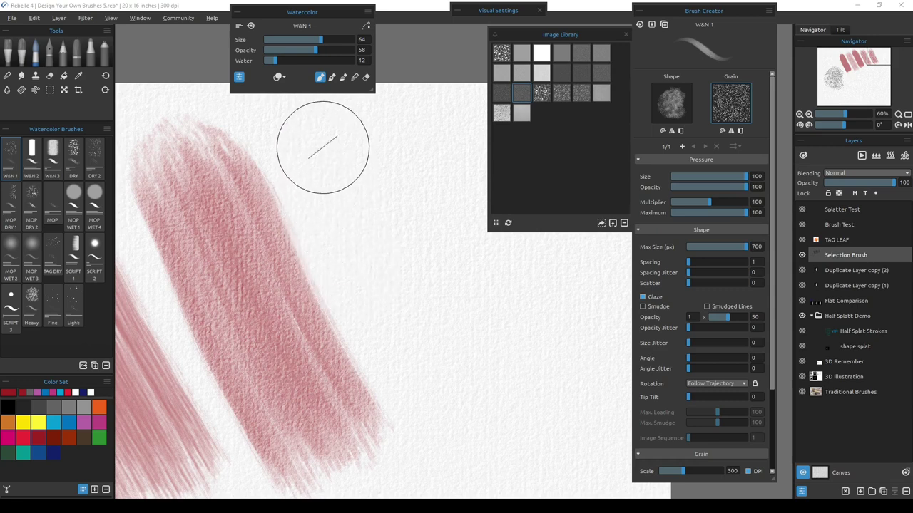
{"action": "left_click_drag", "start_coordinate": [325, 139], "coordinate": [401, 324]}
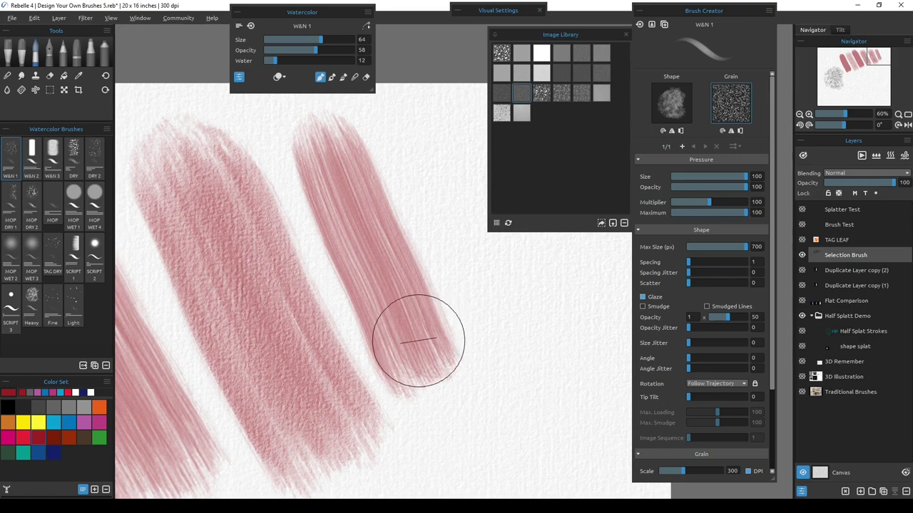
{"action": "scroll", "coordinate": [417, 335], "scroll_direction": "up", "scroll_amount": 5}
{"action": "scroll", "coordinate": [418, 346], "scroll_direction": "up", "scroll_amount": 1}
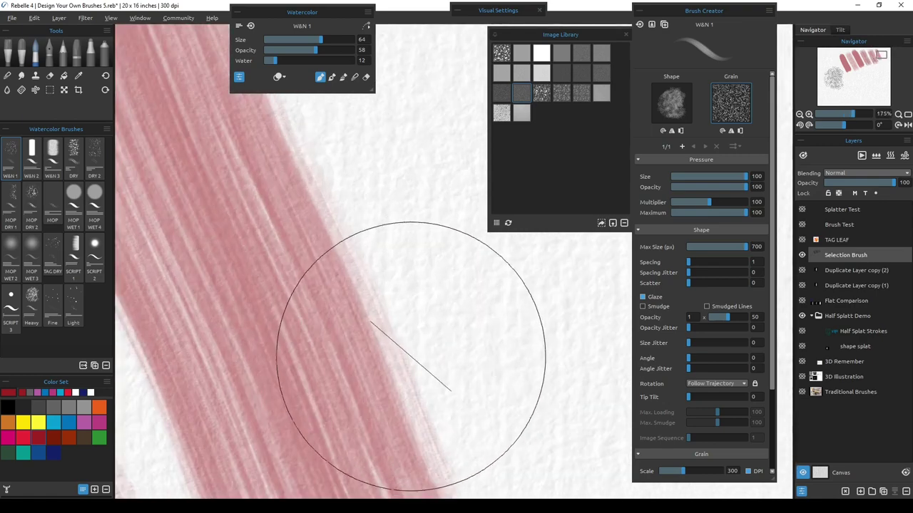
{"action": "scroll", "coordinate": [337, 355], "scroll_direction": "up", "scroll_amount": 1}
{"action": "left_click_drag", "start_coordinate": [336, 355], "coordinate": [421, 360]}
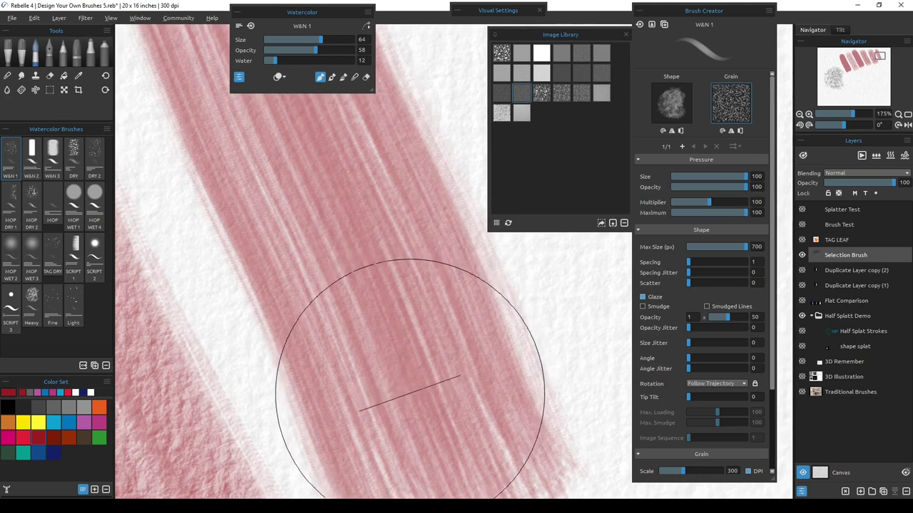
{"action": "scroll", "coordinate": [412, 389], "scroll_direction": "down", "scroll_amount": 5}
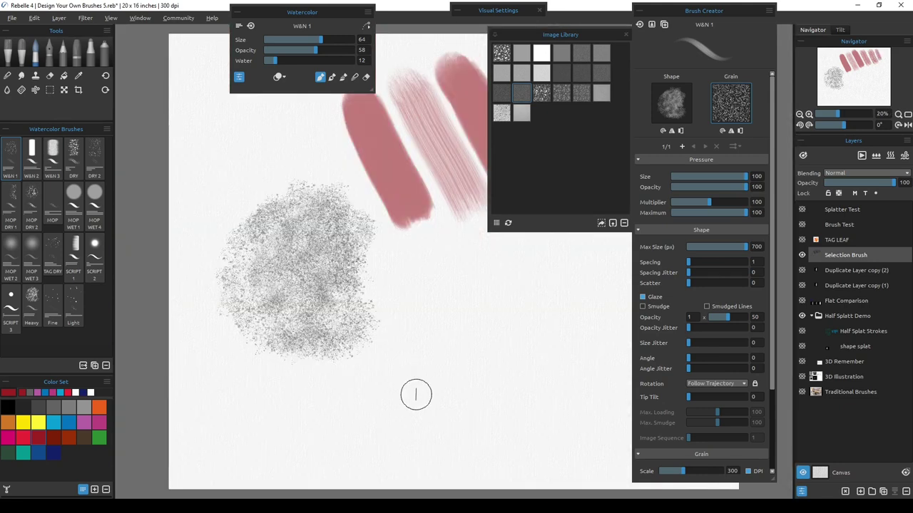
{"action": "left_click", "coordinate": [646, 9]}
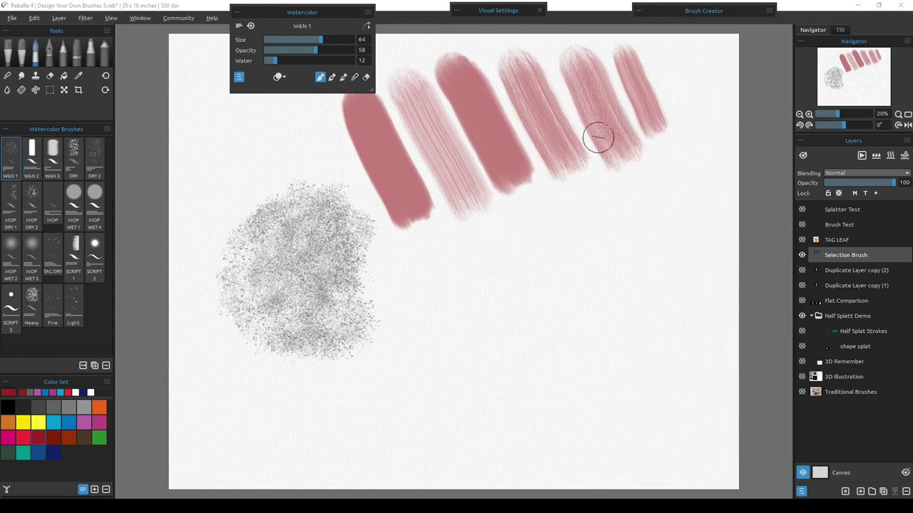
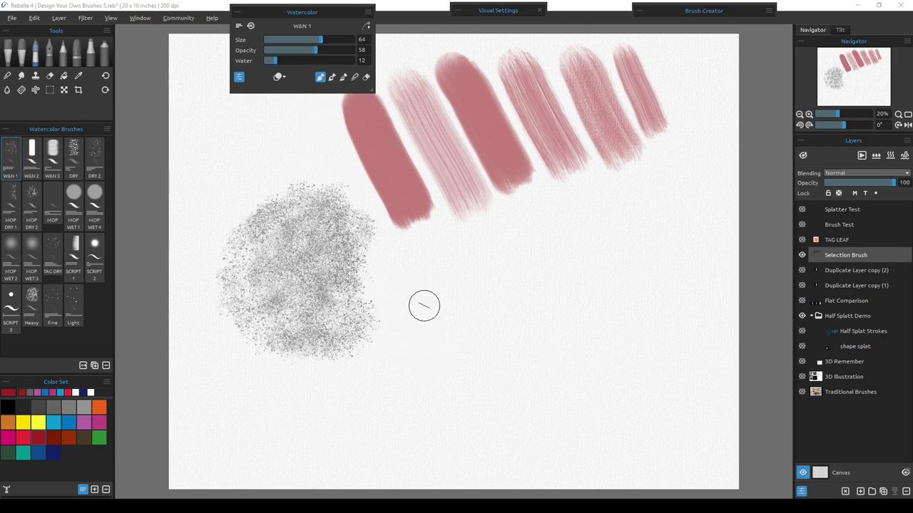
Bring back the brush's shape images, then paint a red stroke beside the speckled patch and overlap it with a purple one.
{"action": "left_click", "coordinate": [635, 12]}
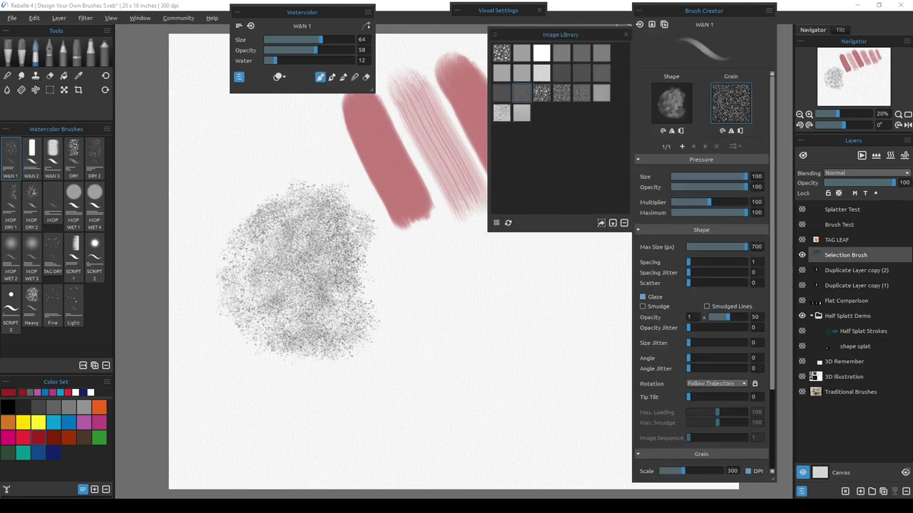
{"action": "left_click", "coordinate": [671, 107]}
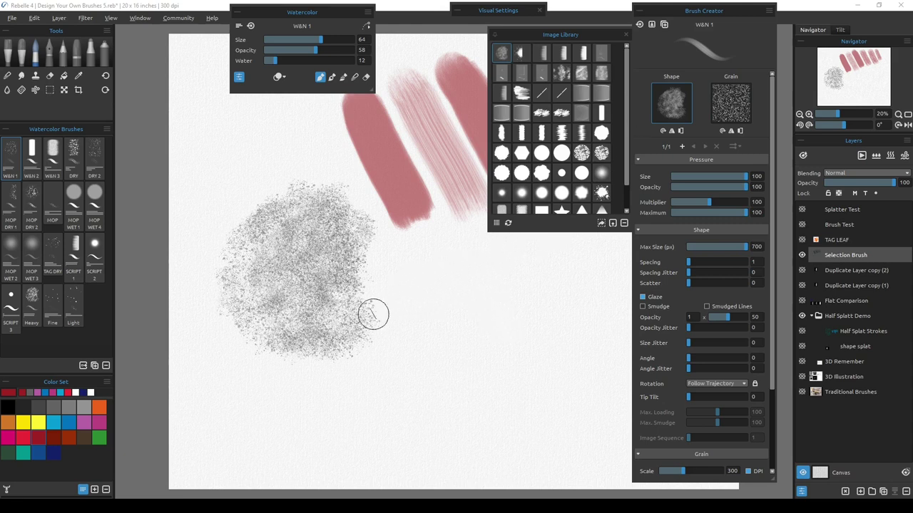
{"action": "left_click_drag", "start_coordinate": [402, 247], "coordinate": [464, 412]}
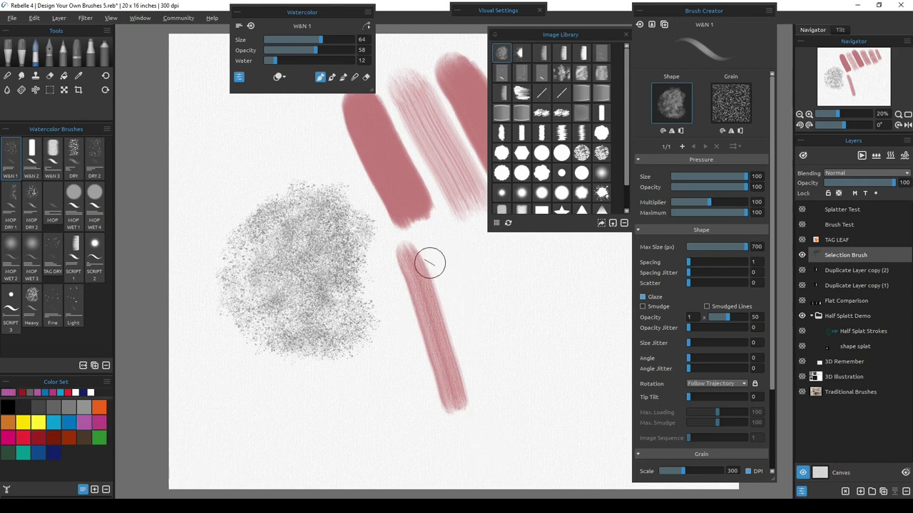
{"action": "left_click_drag", "start_coordinate": [428, 265], "coordinate": [473, 387]}
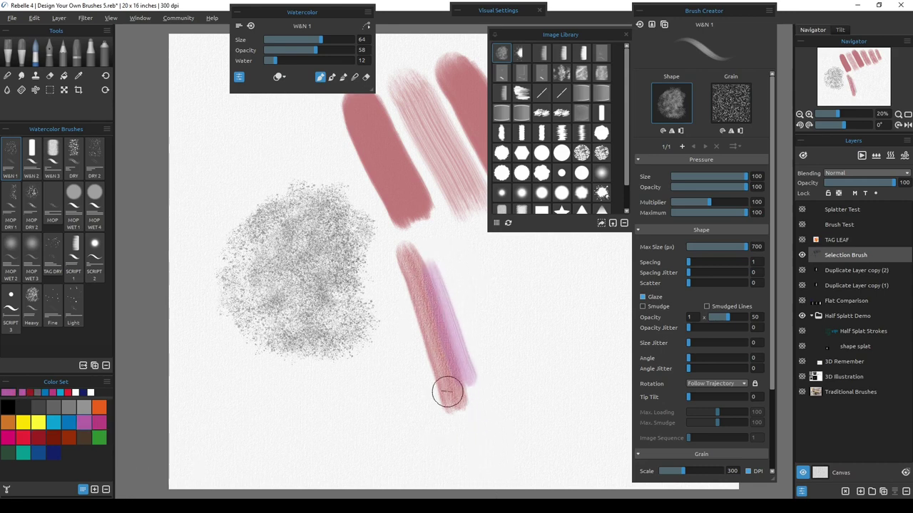
{"action": "scroll", "coordinate": [438, 449], "scroll_direction": "up", "scroll_amount": 5}
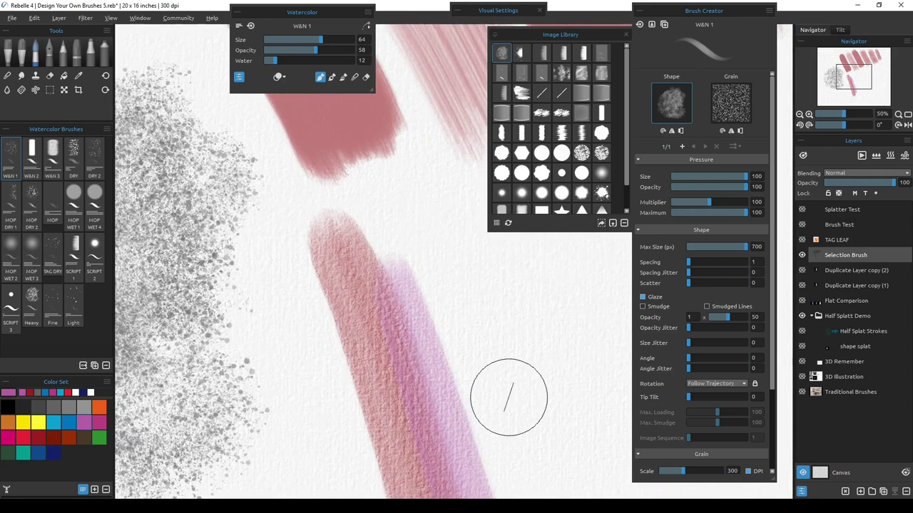
Set Water to 1, paint a purple stroke overlapped by a blue one, and examine how the two colors layer.
{"action": "left_click_drag", "start_coordinate": [497, 387], "coordinate": [370, 373]}
{"action": "left_click", "coordinate": [266, 61]}
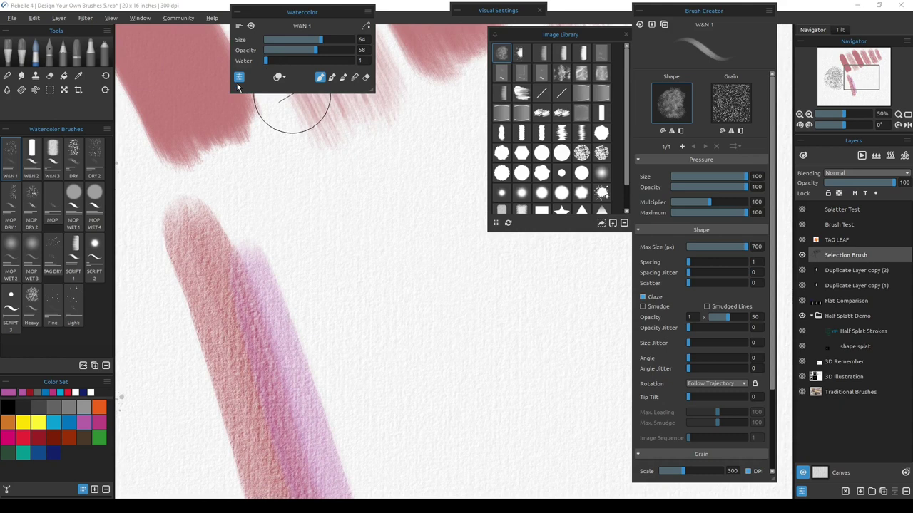
{"action": "left_click_drag", "start_coordinate": [320, 204], "coordinate": [396, 428]}
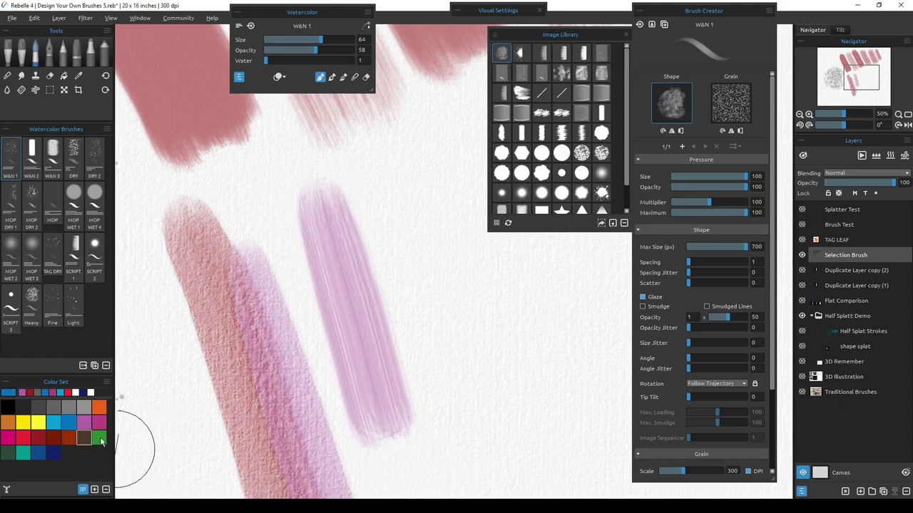
{"action": "mouse_move", "coordinate": [356, 214]}
{"action": "left_mouse_down"}
{"action": "mouse_move", "coordinate": [432, 496]}
{"action": "mouse_move", "coordinate": [346, 322]}
{"action": "mouse_move", "coordinate": [354, 319]}
{"action": "mouse_move", "coordinate": [360, 333]}
{"action": "mouse_move", "coordinate": [362, 264]}
{"action": "mouse_move", "coordinate": [380, 380]}
{"action": "mouse_move", "coordinate": [365, 371]}
{"action": "mouse_move", "coordinate": [373, 346]}
{"action": "mouse_move", "coordinate": [349, 240]}
{"action": "mouse_move", "coordinate": [381, 384]}
{"action": "left_mouse_up"}
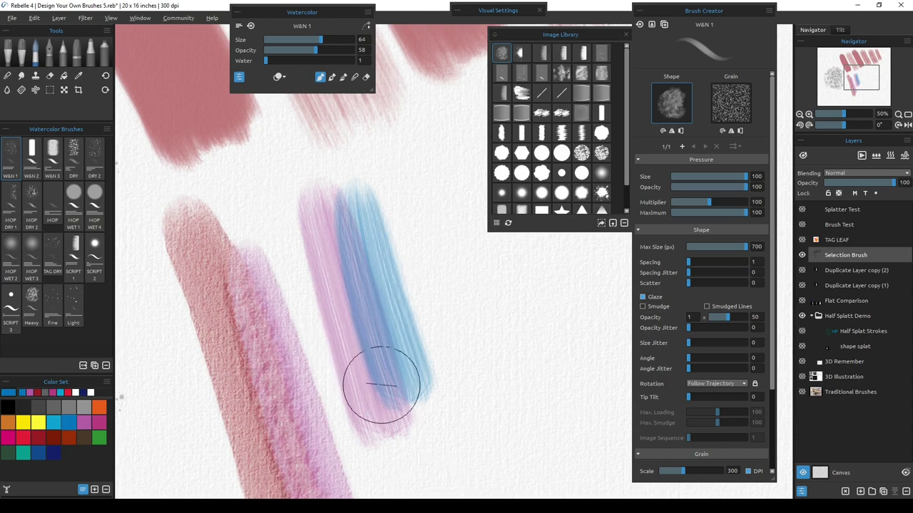
{"action": "mouse_move", "coordinate": [381, 385]}
{"action": "left_mouse_down"}
{"action": "mouse_move", "coordinate": [354, 248]}
{"action": "mouse_move", "coordinate": [400, 426]}
{"action": "left_mouse_up"}
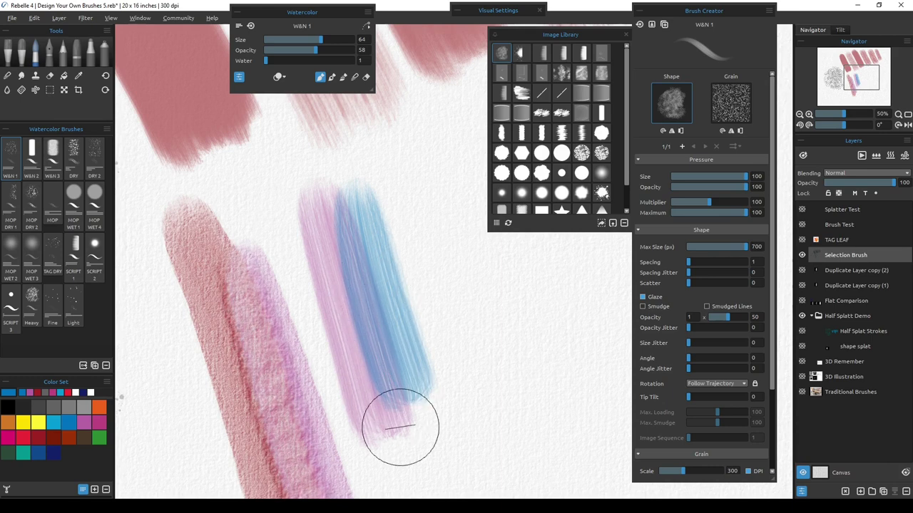
{"action": "mouse_move", "coordinate": [400, 426]}
{"action": "left_mouse_down"}
{"action": "mouse_move", "coordinate": [336, 230]}
{"action": "mouse_move", "coordinate": [347, 221]}
{"action": "mouse_move", "coordinate": [338, 369]}
{"action": "left_mouse_up"}
{"action": "scroll", "coordinate": [337, 369], "scroll_direction": "up", "scroll_amount": 5}
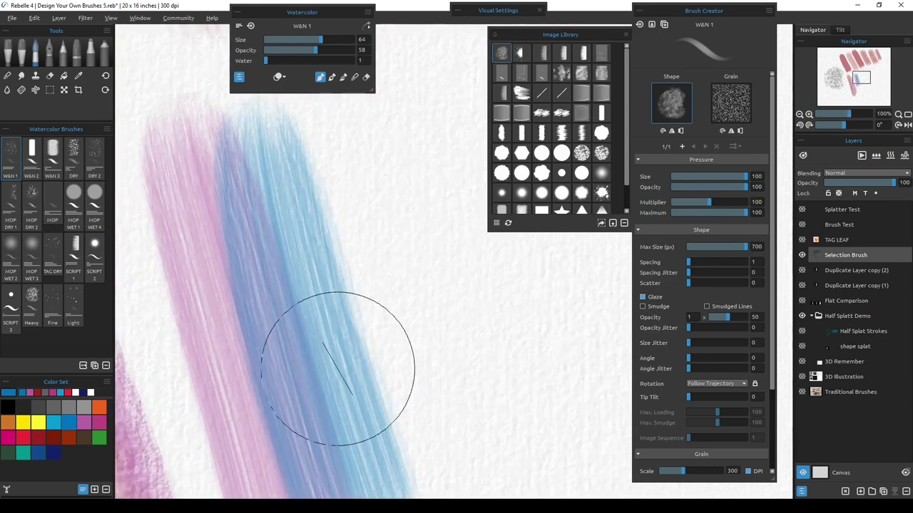
{"action": "mouse_move", "coordinate": [311, 302]}
{"action": "left_mouse_down"}
{"action": "mouse_move", "coordinate": [401, 340]}
{"action": "mouse_move", "coordinate": [414, 359]}
{"action": "mouse_move", "coordinate": [371, 320]}
{"action": "mouse_move", "coordinate": [393, 342]}
{"action": "left_mouse_up"}
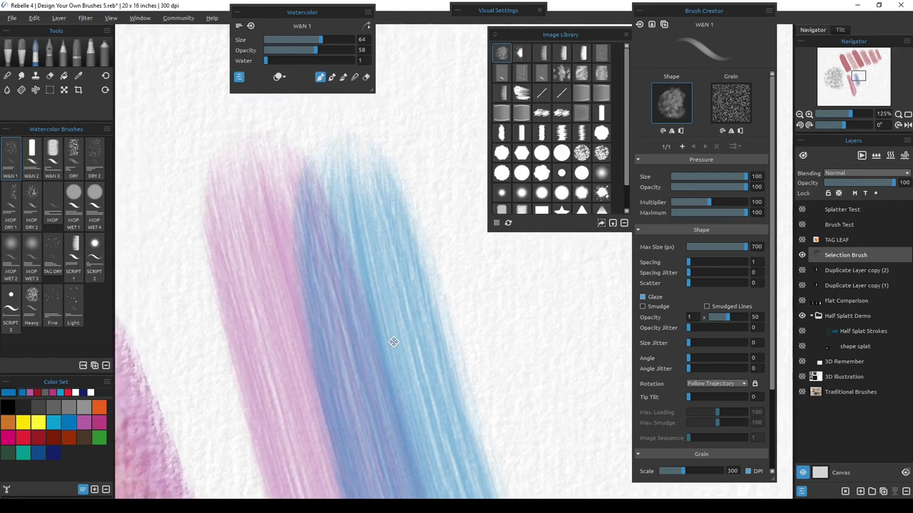
{"action": "mouse_move", "coordinate": [452, 420]}
{"action": "left_mouse_down"}
{"action": "mouse_move", "coordinate": [410, 314]}
{"action": "mouse_move", "coordinate": [434, 405]}
{"action": "mouse_move", "coordinate": [400, 279]}
{"action": "mouse_move", "coordinate": [415, 372]}
{"action": "mouse_move", "coordinate": [413, 320]}
{"action": "mouse_move", "coordinate": [377, 347]}
{"action": "left_mouse_up"}
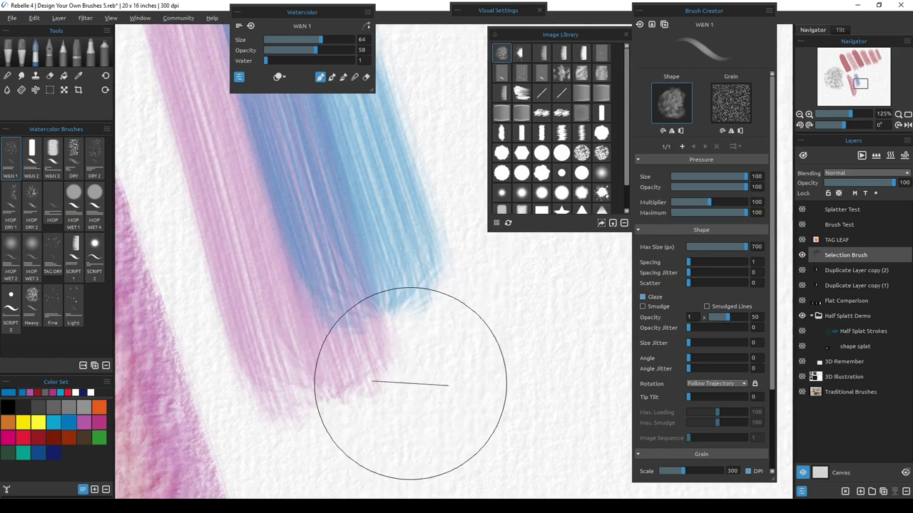
Paint a single separate blue stroke on the blank paper beside the purple and blue pair.
{"action": "key", "text": "ctrl+0"}
{"action": "left_click_drag", "start_coordinate": [483, 373], "coordinate": [304, 385]}
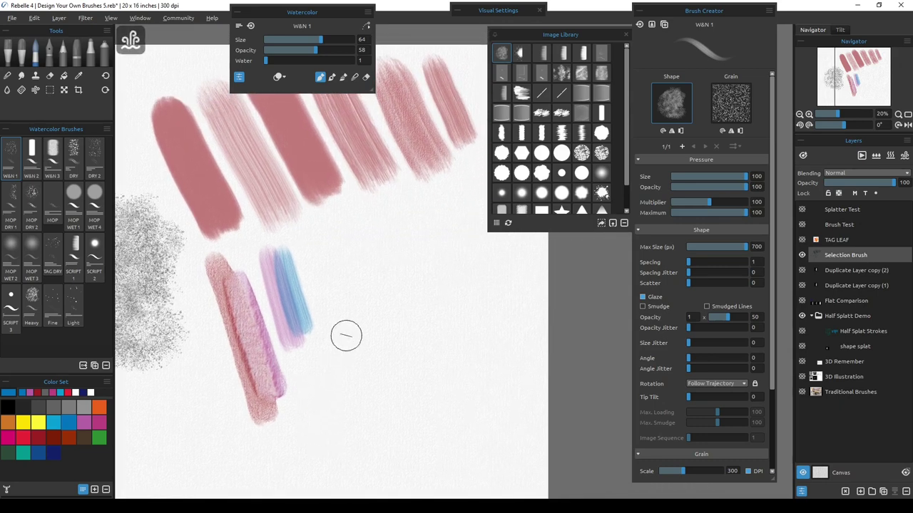
{"action": "left_click_drag", "start_coordinate": [324, 238], "coordinate": [350, 373]}
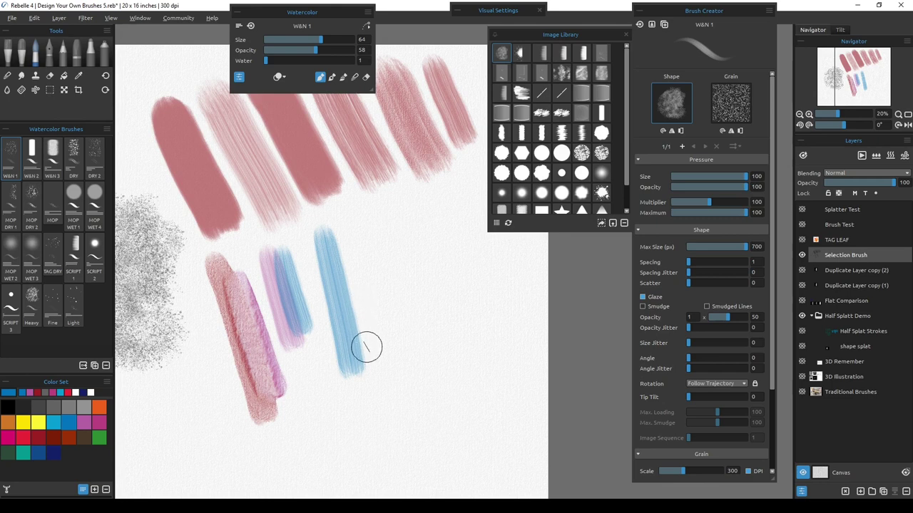
Add a second image slot to the W&N 1 brush, assign it the blurred flat noisy shape, and switch between both slots.
{"action": "left_click", "coordinate": [682, 146]}
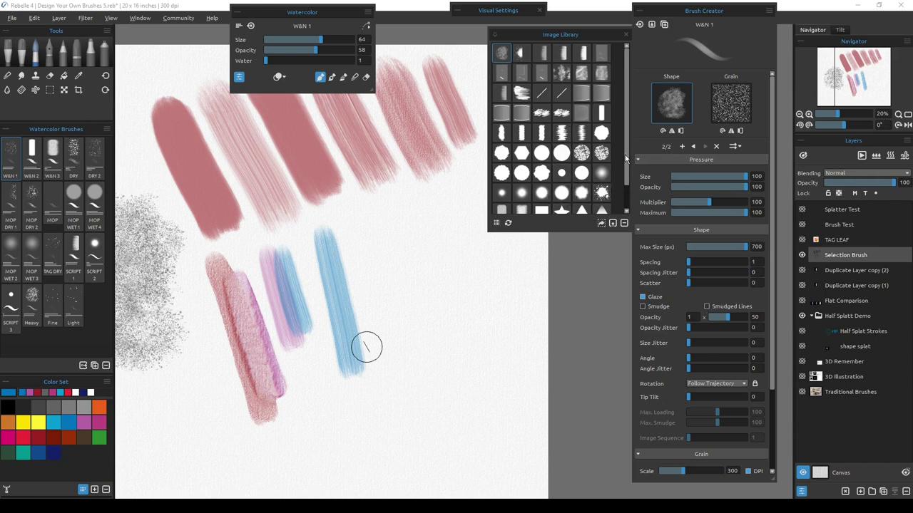
{"action": "mouse_move", "coordinate": [624, 159]}
{"action": "left_mouse_down"}
{"action": "mouse_move", "coordinate": [624, 191]}
{"action": "mouse_move", "coordinate": [624, 162]}
{"action": "left_mouse_up"}
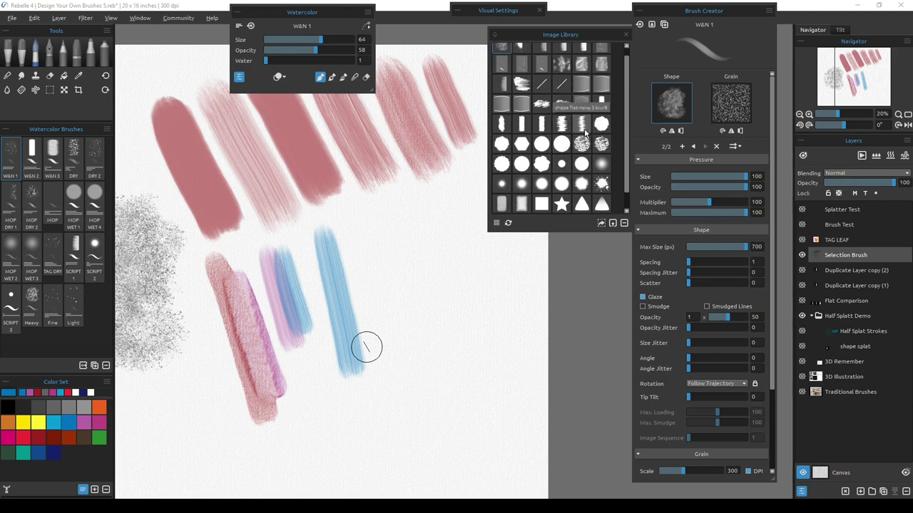
{"action": "left_click", "coordinate": [581, 126]}
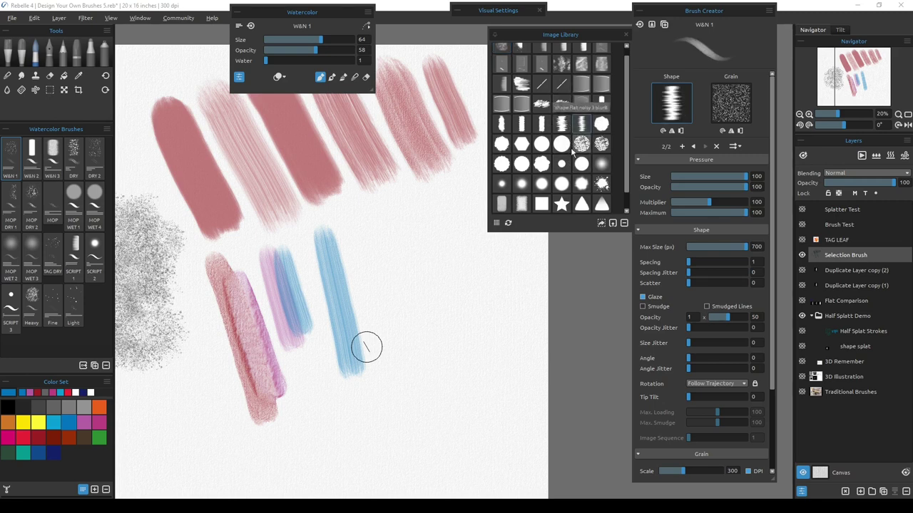
{"action": "left_click", "coordinate": [693, 147]}
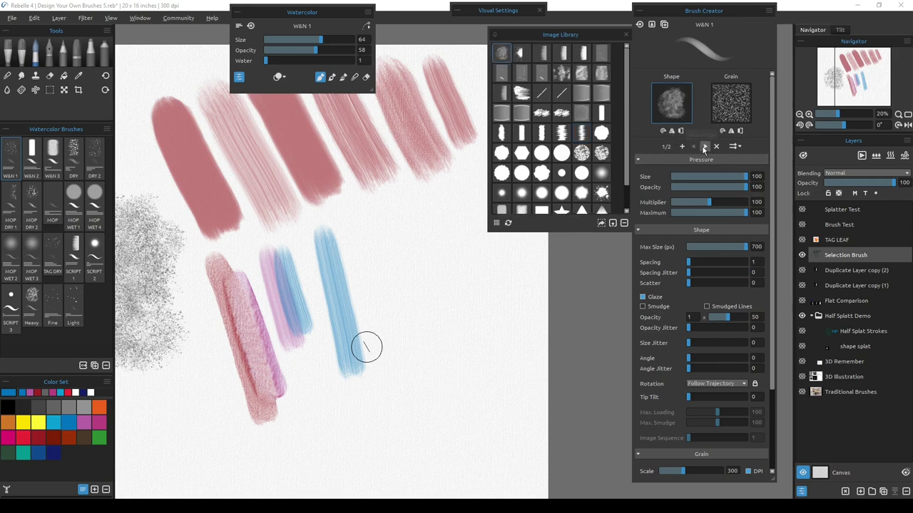
{"action": "left_click", "coordinate": [704, 147]}
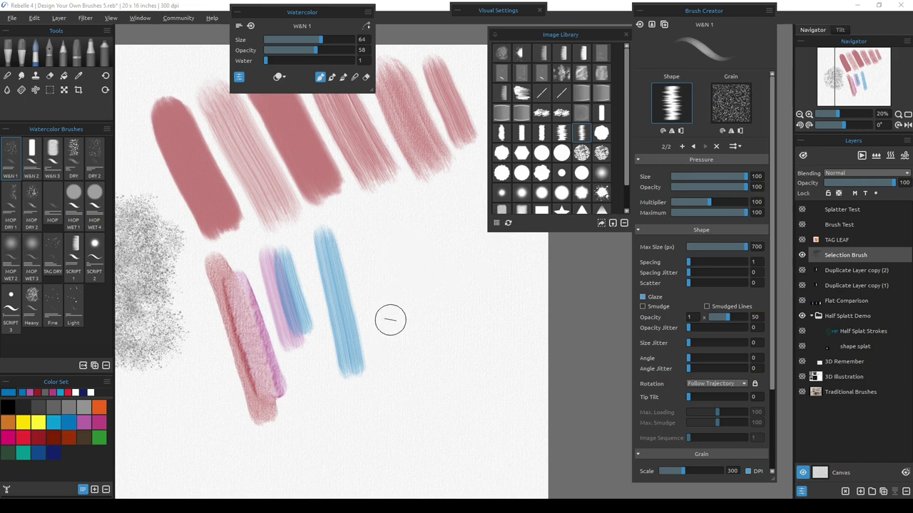
{"action": "scroll", "coordinate": [389, 321], "scroll_direction": "up", "scroll_amount": 5}
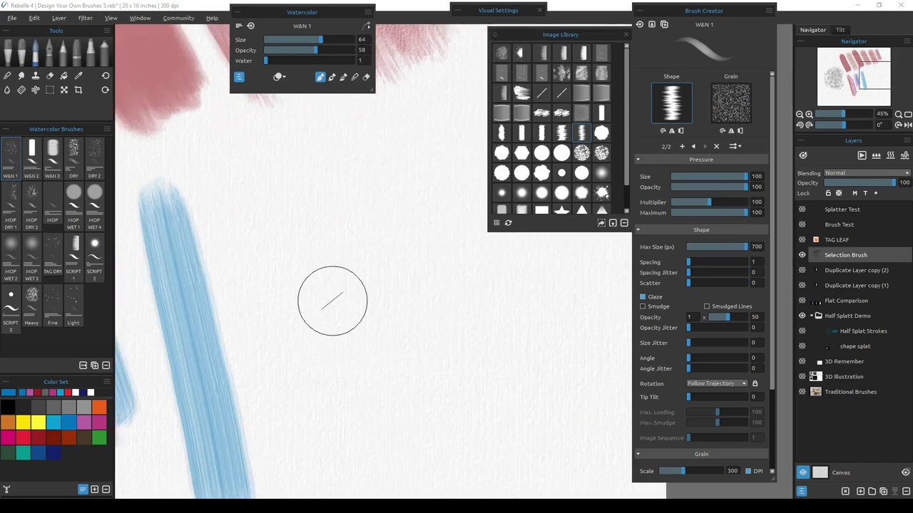
Paint two separate blue strokes with the two-image brush on the blank paper beside the existing blue stroke.
{"action": "scroll", "coordinate": [349, 297], "scroll_direction": "left", "scroll_amount": 3}
{"action": "left_click_drag", "start_coordinate": [341, 167], "coordinate": [416, 450]}
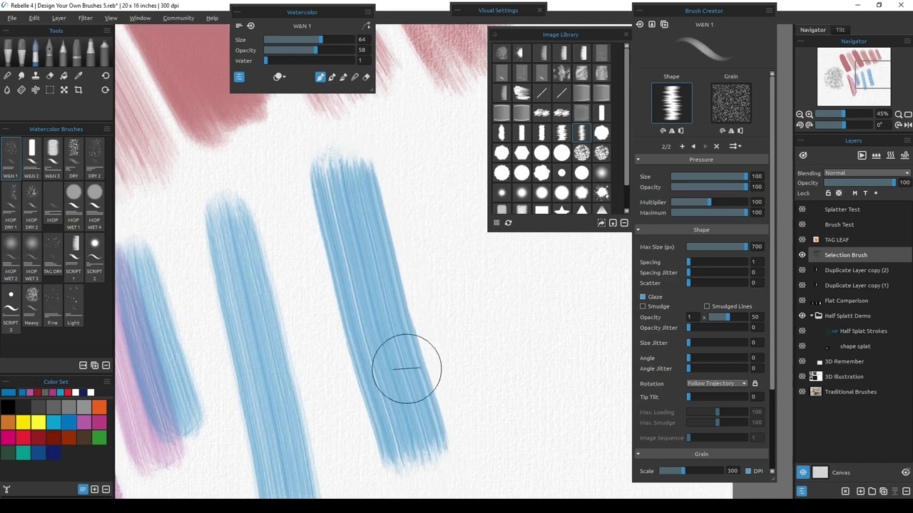
{"action": "mouse_move", "coordinate": [346, 163]}
{"action": "left_mouse_down"}
{"action": "mouse_move", "coordinate": [322, 172]}
{"action": "mouse_move", "coordinate": [351, 178]}
{"action": "left_mouse_up"}
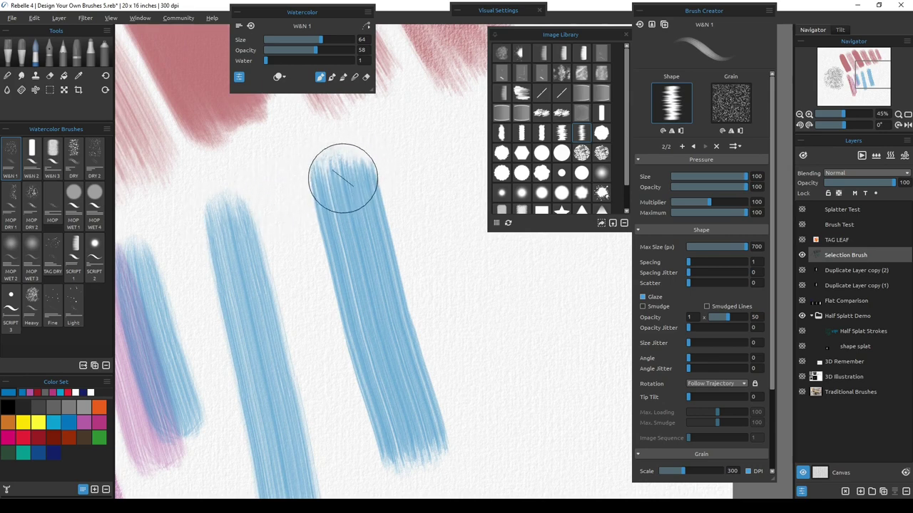
{"action": "left_click_drag", "start_coordinate": [425, 171], "coordinate": [475, 366]}
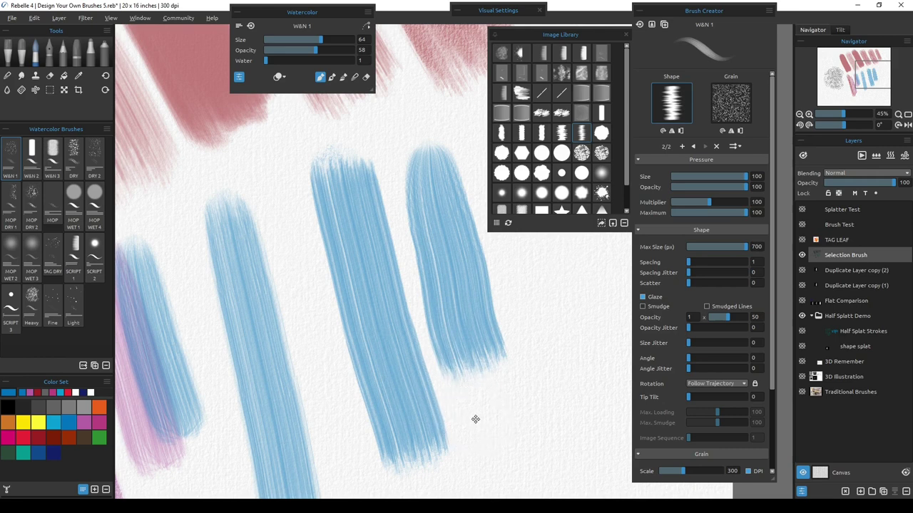
Replace the W&N 1 brush's second shape image with the splatter shape, and paint a blue stroke beside the previous ones.
{"action": "left_click_drag", "start_coordinate": [475, 418], "coordinate": [403, 405]}
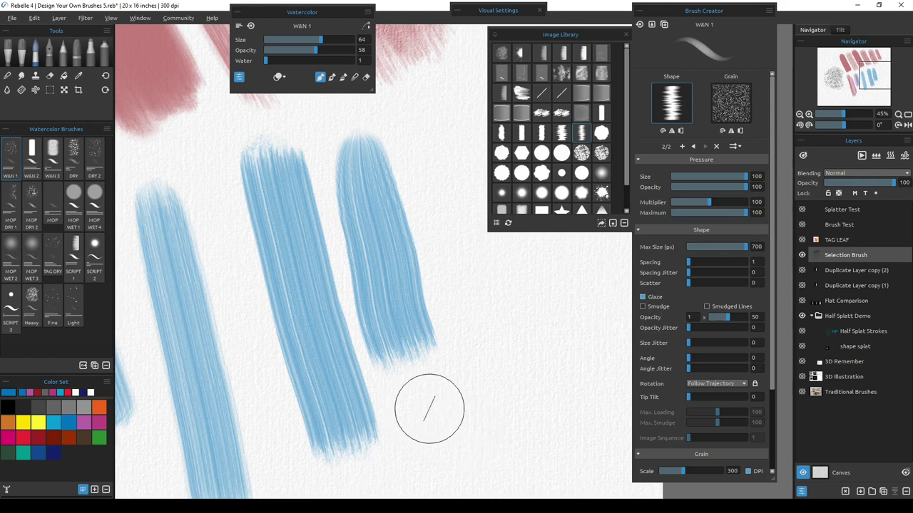
{"action": "mouse_move", "coordinate": [430, 416]}
{"action": "left_mouse_down"}
{"action": "mouse_move", "coordinate": [369, 407]}
{"action": "mouse_move", "coordinate": [383, 416]}
{"action": "left_mouse_up"}
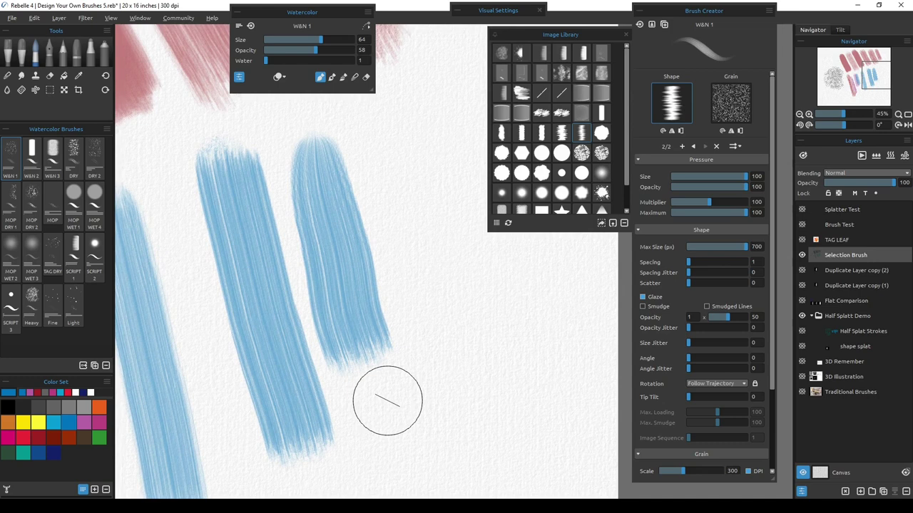
{"action": "left_click", "coordinate": [715, 148]}
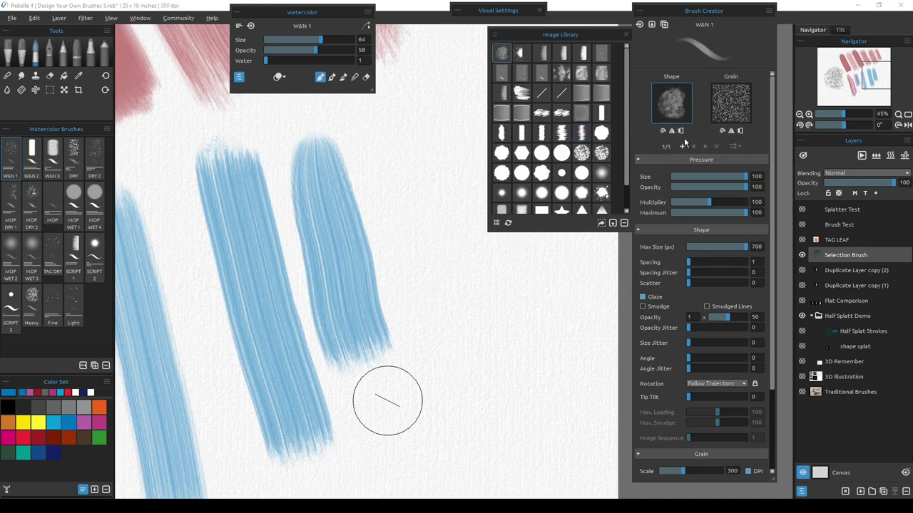
{"action": "left_click", "coordinate": [682, 147]}
{"action": "left_click_drag", "start_coordinate": [625, 138], "coordinate": [626, 172]}
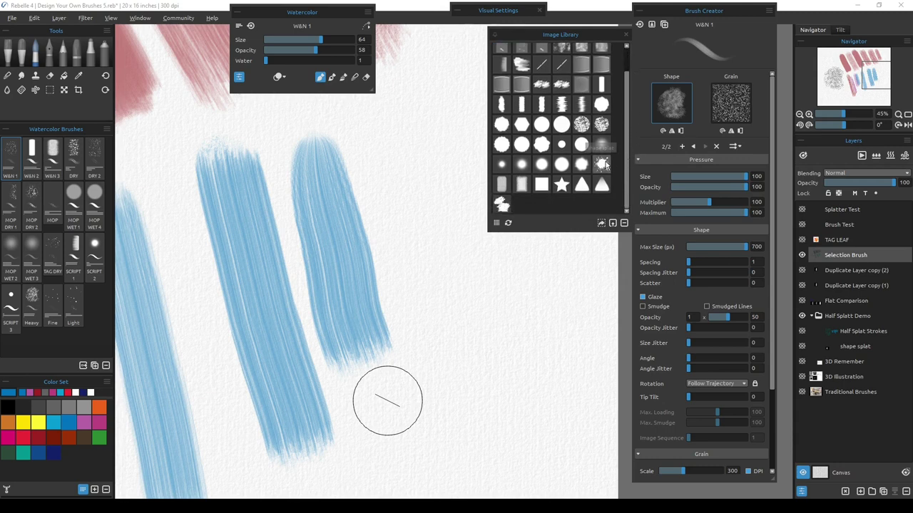
{"action": "left_click", "coordinate": [602, 166]}
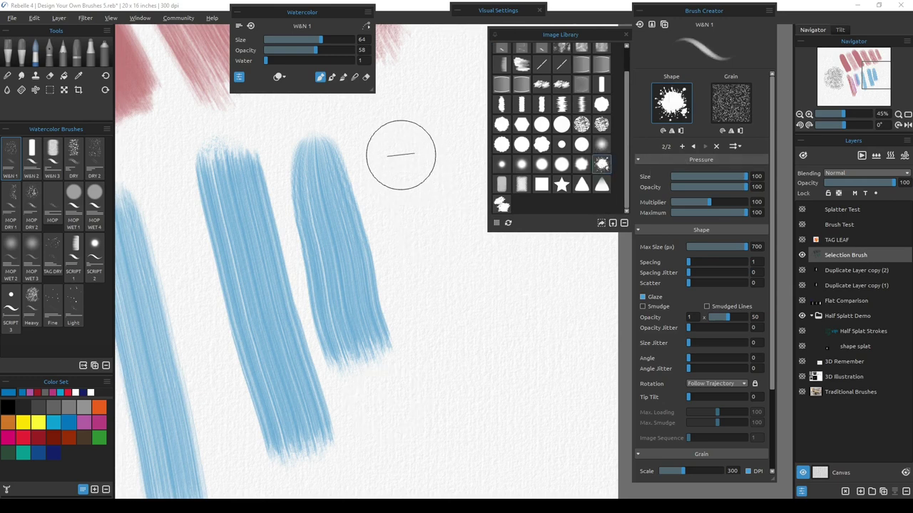
{"action": "left_click_drag", "start_coordinate": [400, 136], "coordinate": [438, 363]}
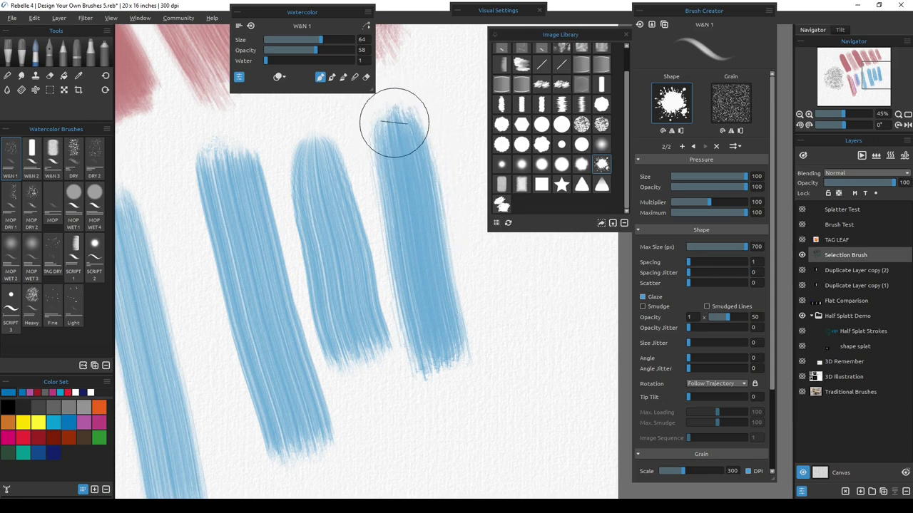
Swap the brush's second shape image for the solid white circle, and paint another blue stroke beside the splatter one.
{"action": "left_click_drag", "start_coordinate": [465, 369], "coordinate": [369, 408]}
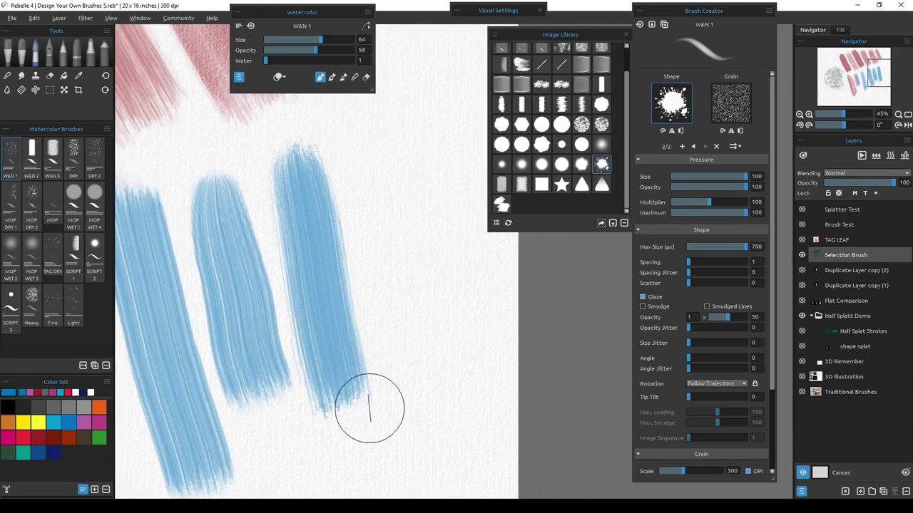
{"action": "left_click", "coordinate": [716, 147]}
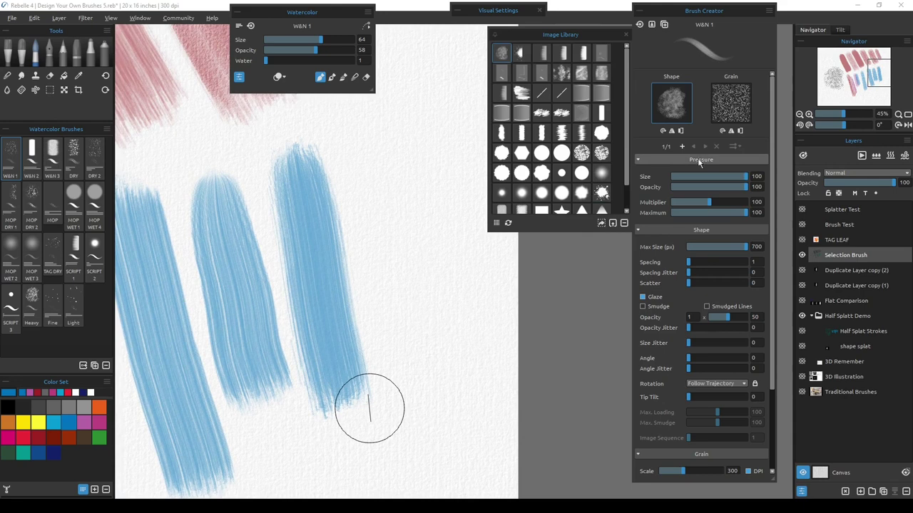
{"action": "left_click", "coordinate": [561, 152]}
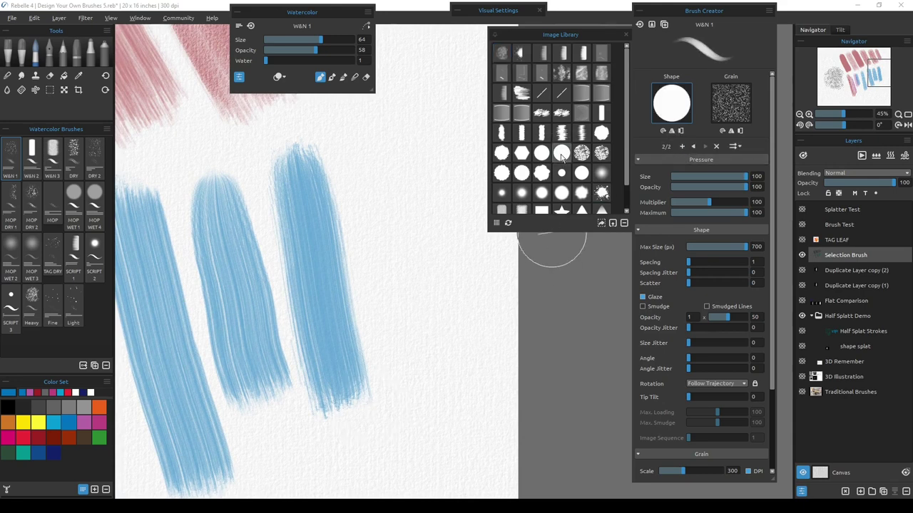
{"action": "mouse_move", "coordinate": [379, 158]}
{"action": "left_mouse_down"}
{"action": "mouse_move", "coordinate": [401, 350]}
{"action": "mouse_move", "coordinate": [397, 157]}
{"action": "mouse_move", "coordinate": [385, 114]}
{"action": "mouse_move", "coordinate": [388, 158]}
{"action": "mouse_move", "coordinate": [407, 167]}
{"action": "mouse_move", "coordinate": [384, 146]}
{"action": "mouse_move", "coordinate": [391, 149]}
{"action": "mouse_move", "coordinate": [374, 123]}
{"action": "left_mouse_up"}
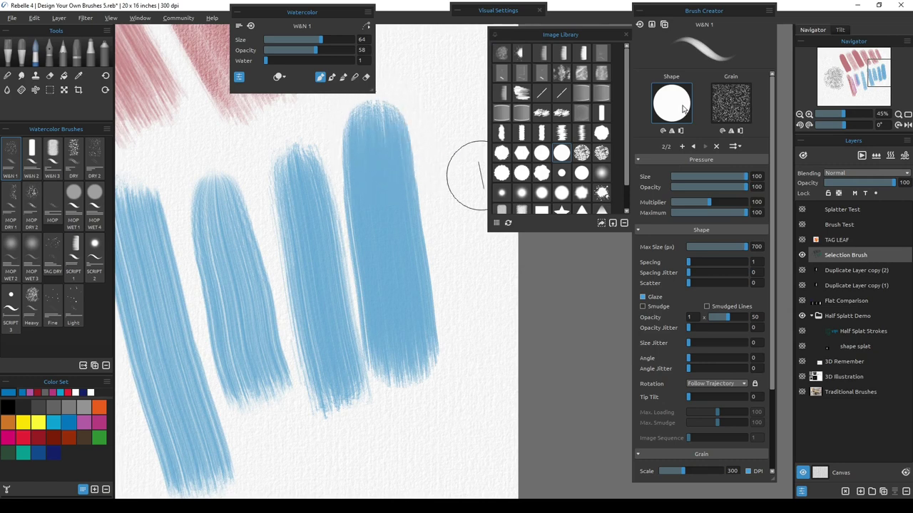
Return to the brush's first shape image and compare the blue, purple and red strokes across the canvas.
{"action": "left_click", "coordinate": [691, 146]}
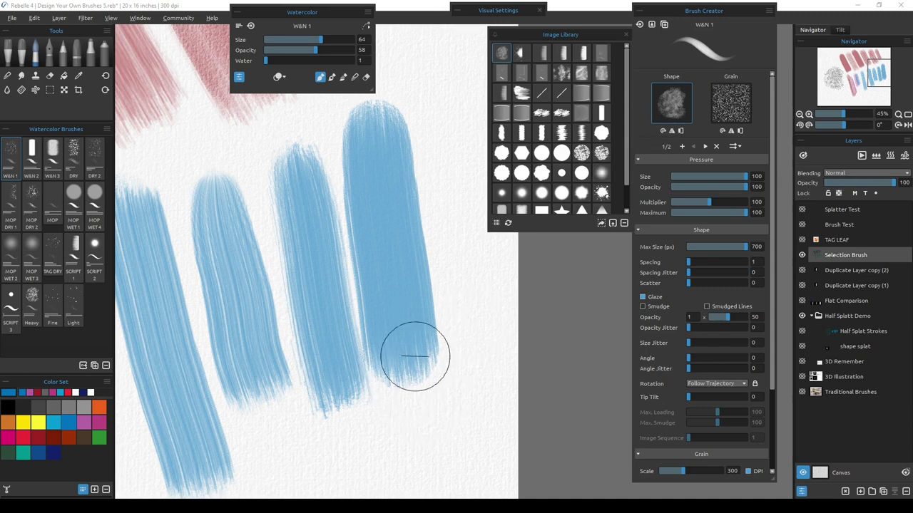
{"action": "mouse_move", "coordinate": [418, 387]}
{"action": "left_mouse_down"}
{"action": "mouse_move", "coordinate": [432, 361]}
{"action": "mouse_move", "coordinate": [401, 248]}
{"action": "mouse_move", "coordinate": [387, 133]}
{"action": "left_mouse_up"}
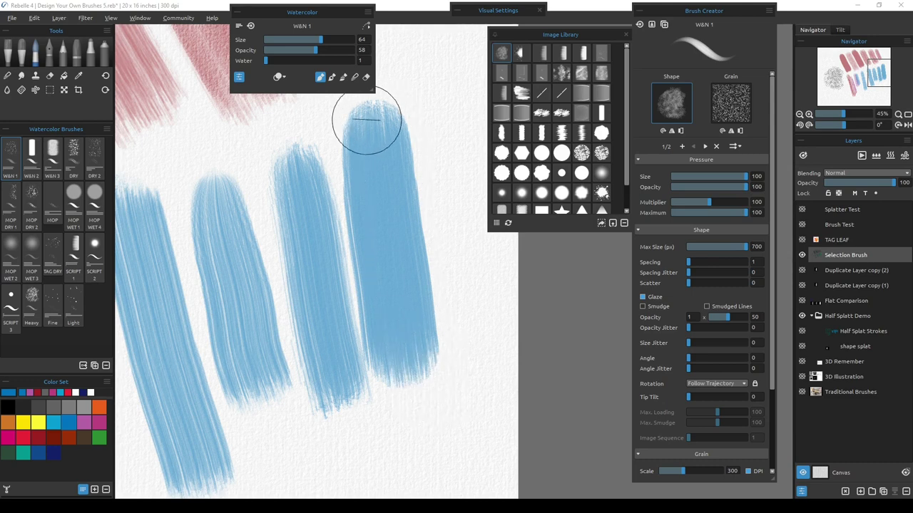
{"action": "mouse_move", "coordinate": [447, 319]}
{"action": "left_mouse_down"}
{"action": "mouse_move", "coordinate": [446, 353]}
{"action": "mouse_move", "coordinate": [409, 395]}
{"action": "mouse_move", "coordinate": [435, 285]}
{"action": "mouse_move", "coordinate": [437, 313]}
{"action": "left_mouse_up"}
{"action": "mouse_move", "coordinate": [407, 408]}
{"action": "left_mouse_down"}
{"action": "mouse_move", "coordinate": [383, 414]}
{"action": "mouse_move", "coordinate": [459, 399]}
{"action": "mouse_move", "coordinate": [350, 373]}
{"action": "left_mouse_up"}
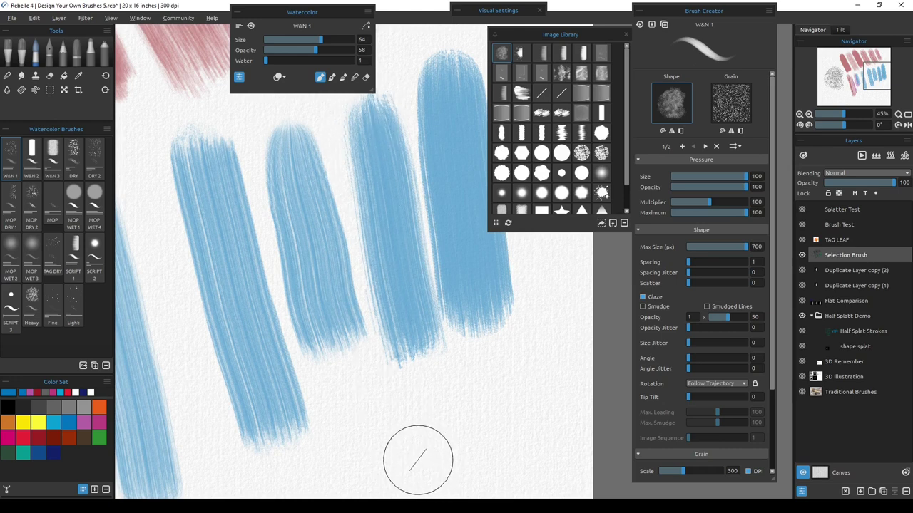
{"action": "mouse_move", "coordinate": [444, 434]}
{"action": "left_mouse_down"}
{"action": "mouse_move", "coordinate": [466, 347]}
{"action": "mouse_move", "coordinate": [492, 326]}
{"action": "left_mouse_up"}
{"action": "mouse_move", "coordinate": [405, 352]}
{"action": "left_mouse_down"}
{"action": "mouse_move", "coordinate": [432, 391]}
{"action": "mouse_move", "coordinate": [275, 314]}
{"action": "mouse_move", "coordinate": [440, 347]}
{"action": "left_mouse_up"}
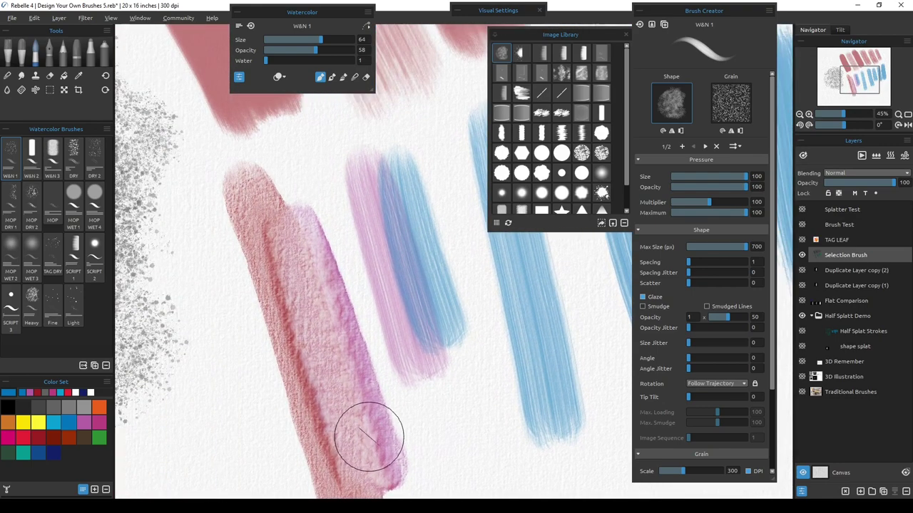
{"action": "key", "text": "ctrl+0"}
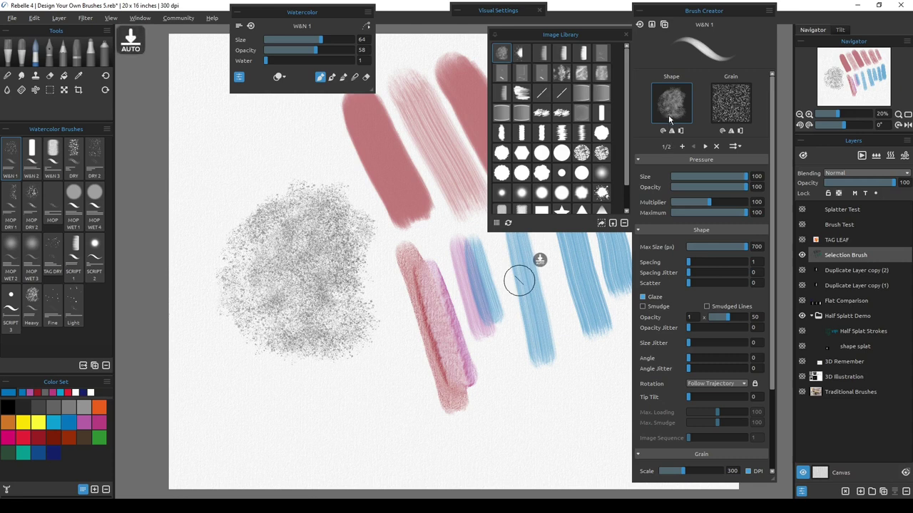
Paint two short blue strokes with the speckle-and-circle brush on the blank paper below the red and purple pair.
{"action": "left_click_drag", "start_coordinate": [502, 408], "coordinate": [372, 350]}
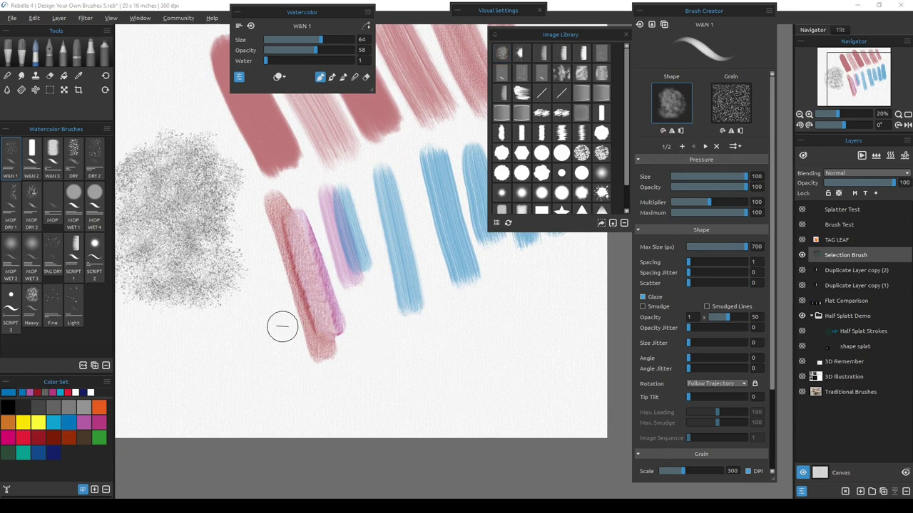
{"action": "left_click_drag", "start_coordinate": [249, 303], "coordinate": [314, 407]}
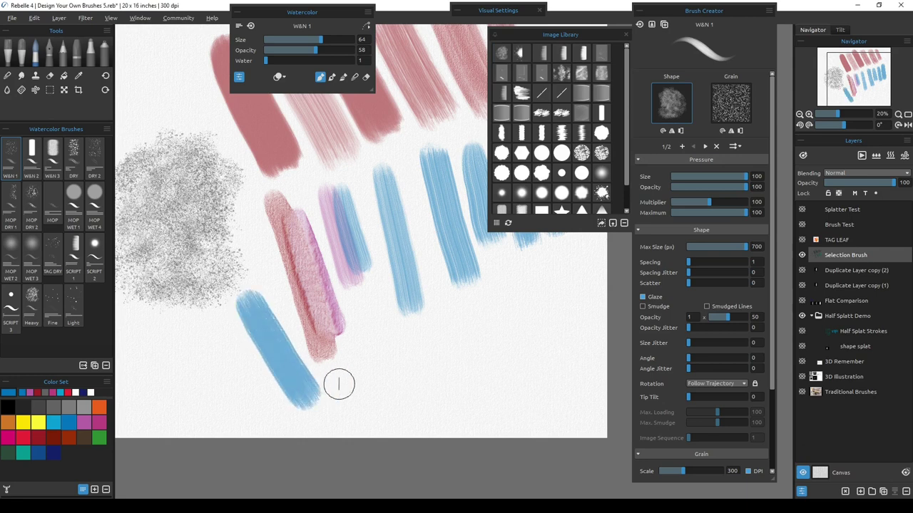
{"action": "left_click_drag", "start_coordinate": [364, 332], "coordinate": [418, 412]}
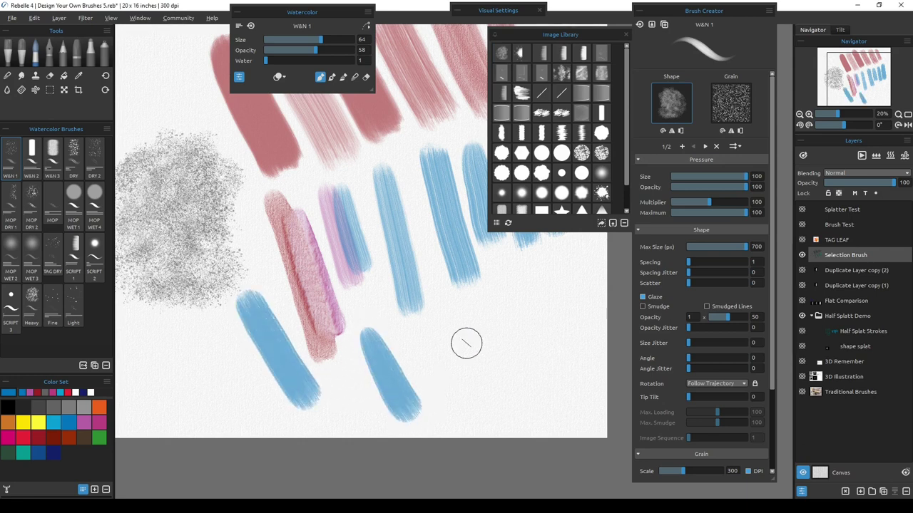
Remove the solid circle image from the brush, and paint two short blue strokes with the single speckled shape.
{"action": "left_click", "coordinate": [705, 146]}
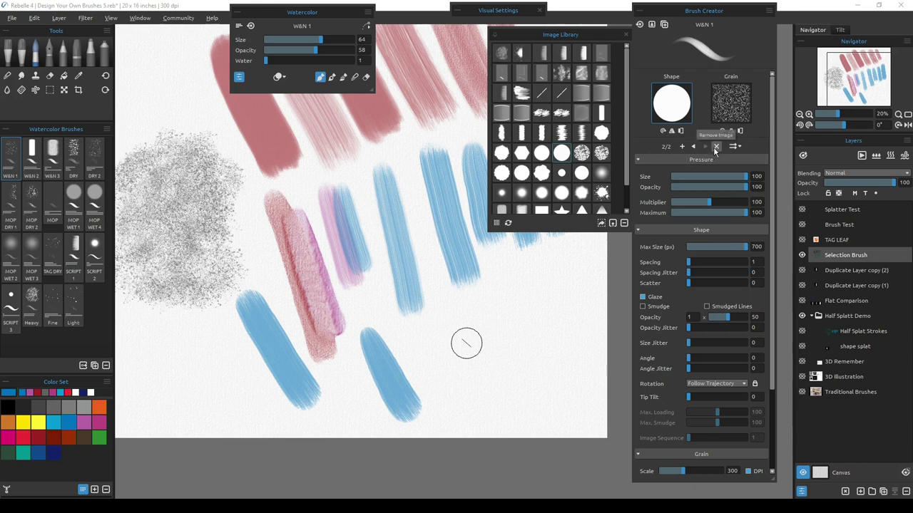
{"action": "left_click", "coordinate": [715, 146]}
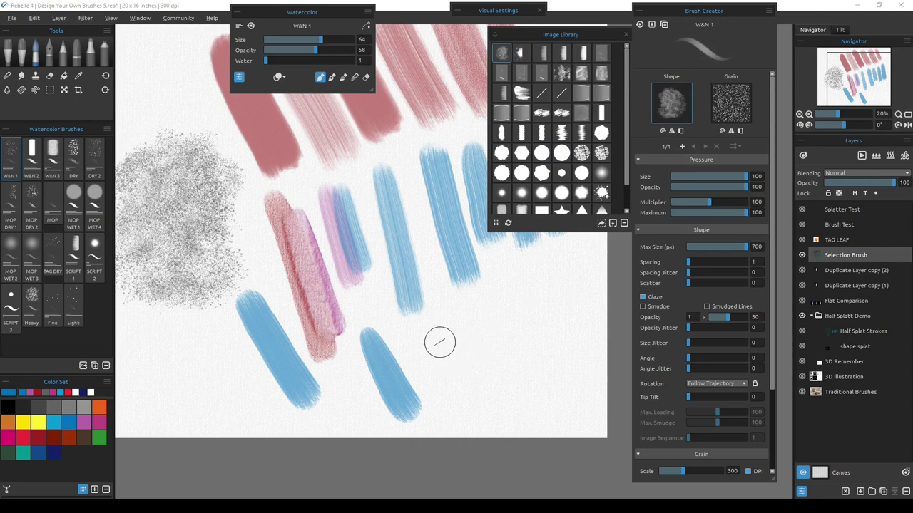
{"action": "left_click_drag", "start_coordinate": [432, 326], "coordinate": [471, 376]}
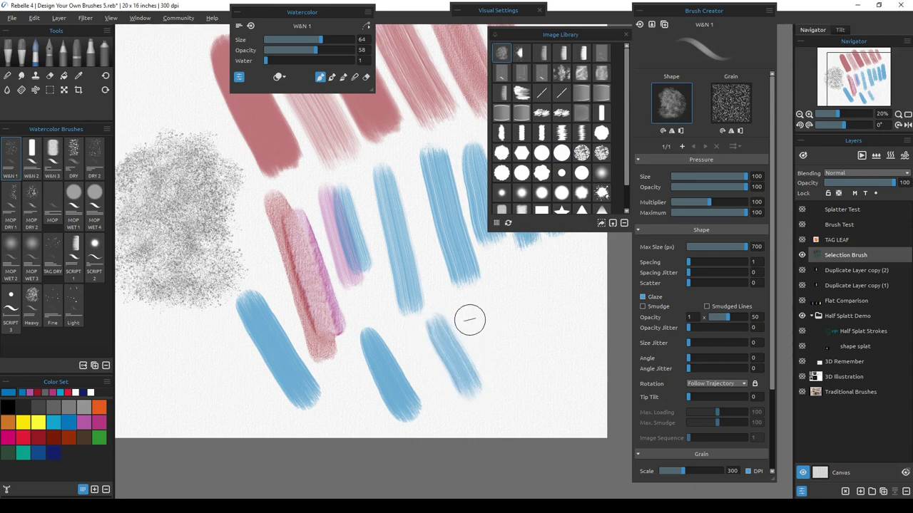
{"action": "left_click_drag", "start_coordinate": [469, 302], "coordinate": [511, 375]}
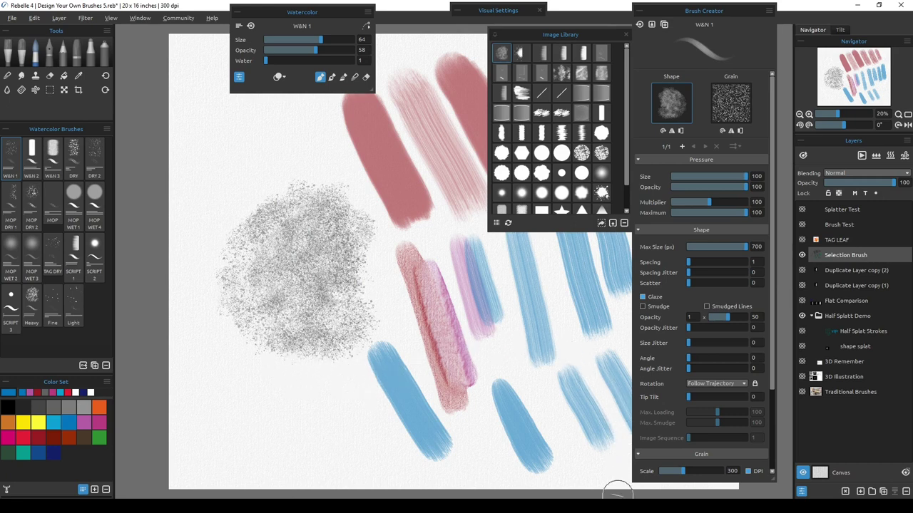
Hide the Selection Brush layer, make the TAG LEAF layer active and visible, and close the image library.
{"action": "left_click", "coordinate": [802, 255]}
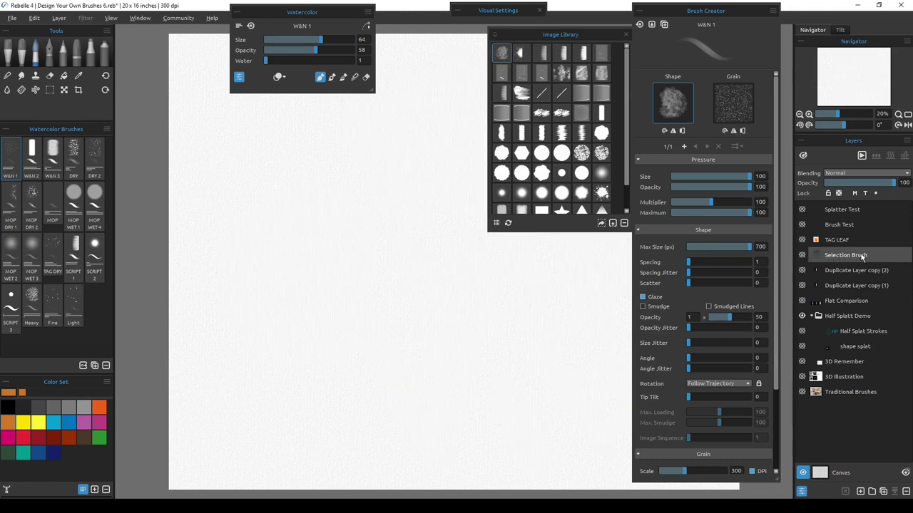
{"action": "left_click", "coordinate": [840, 240]}
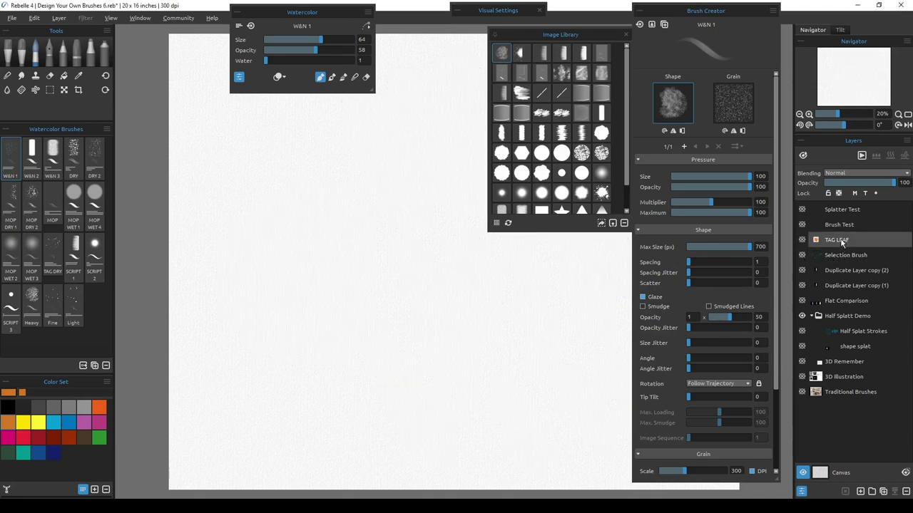
{"action": "left_click", "coordinate": [802, 240]}
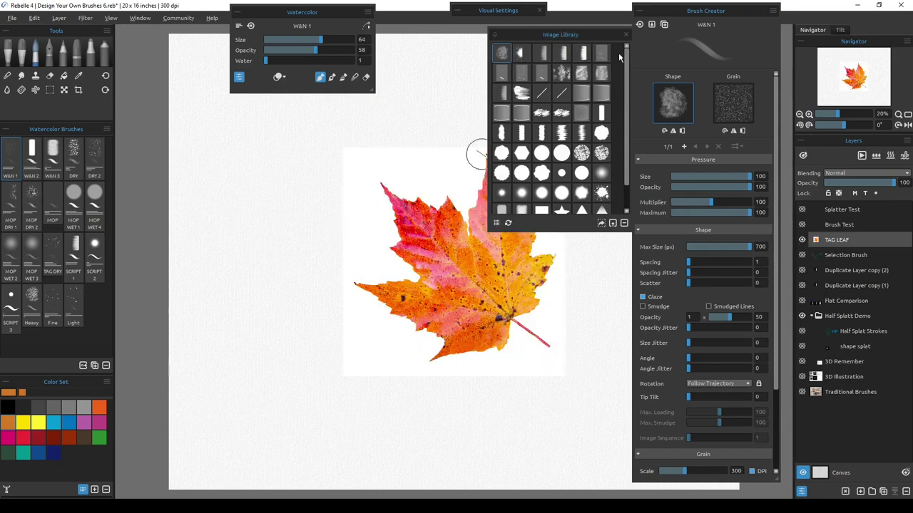
{"action": "left_click", "coordinate": [662, 104]}
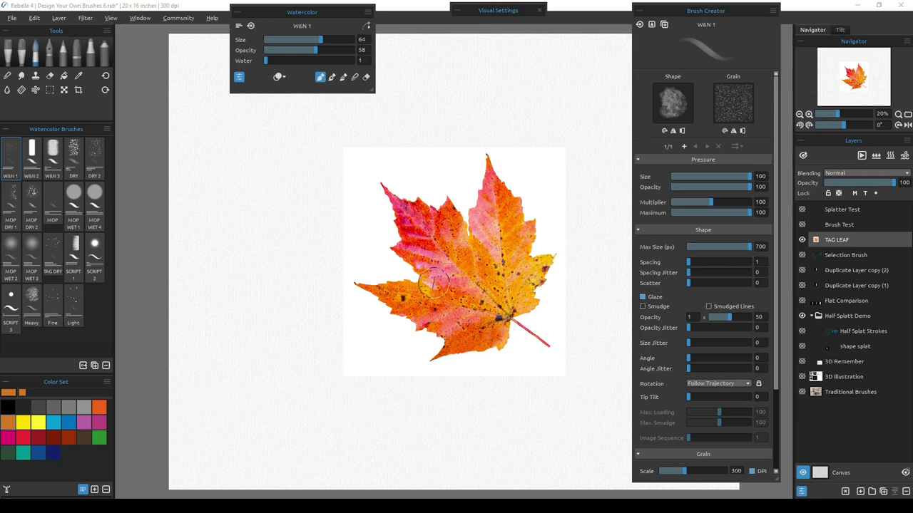
Make a square selection around the maple leaf, nudge it slightly upward and confirm its placement.
{"action": "left_click", "coordinate": [49, 89]}
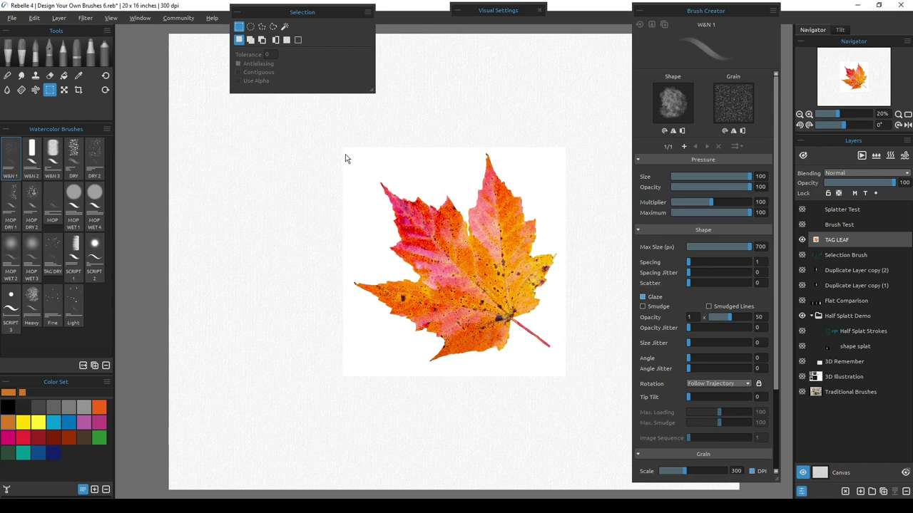
{"action": "left_click_drag", "start_coordinate": [346, 154], "coordinate": [499, 373]}
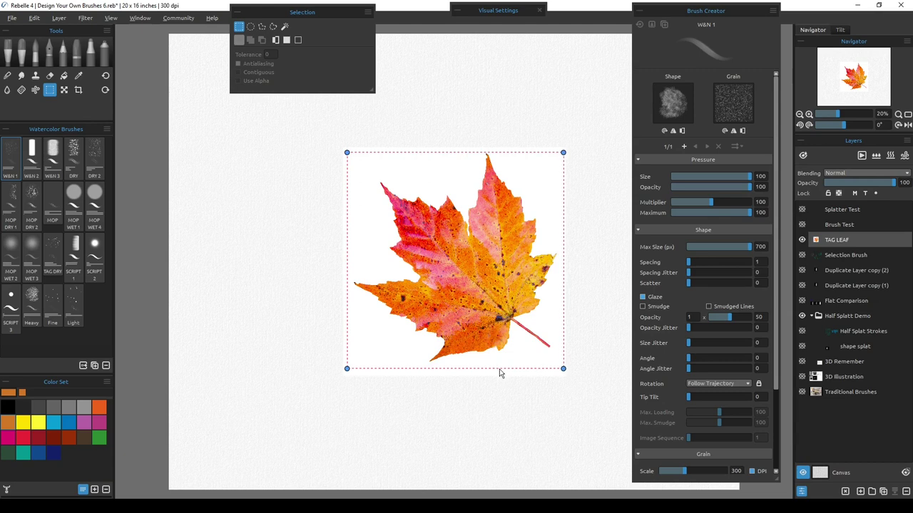
{"action": "left_click_drag", "start_coordinate": [439, 278], "coordinate": [439, 275]}
{"action": "key", "text": "Return"}
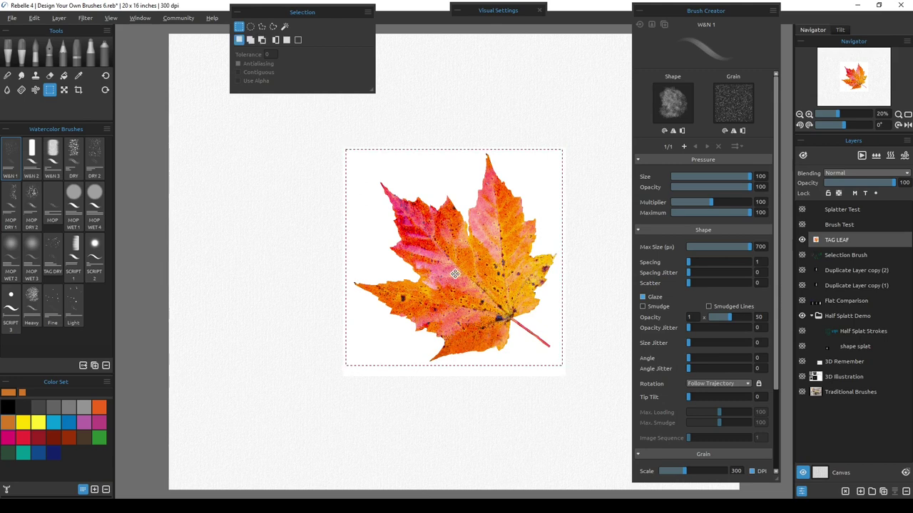
Import the selected leaf into the image library as the W&N 1 brush's shape, and hide the TAG LEAF layer.
{"action": "left_click", "coordinate": [675, 105]}
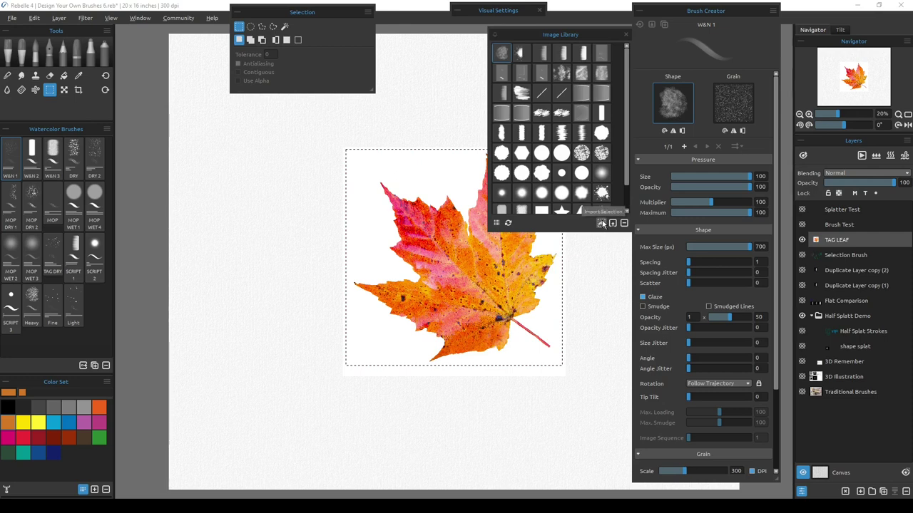
{"action": "left_click", "coordinate": [602, 224]}
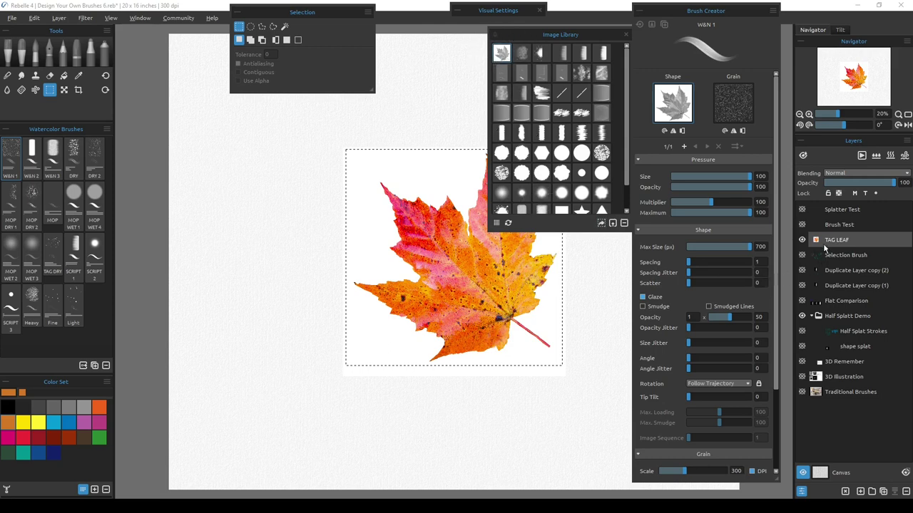
{"action": "left_click", "coordinate": [801, 241]}
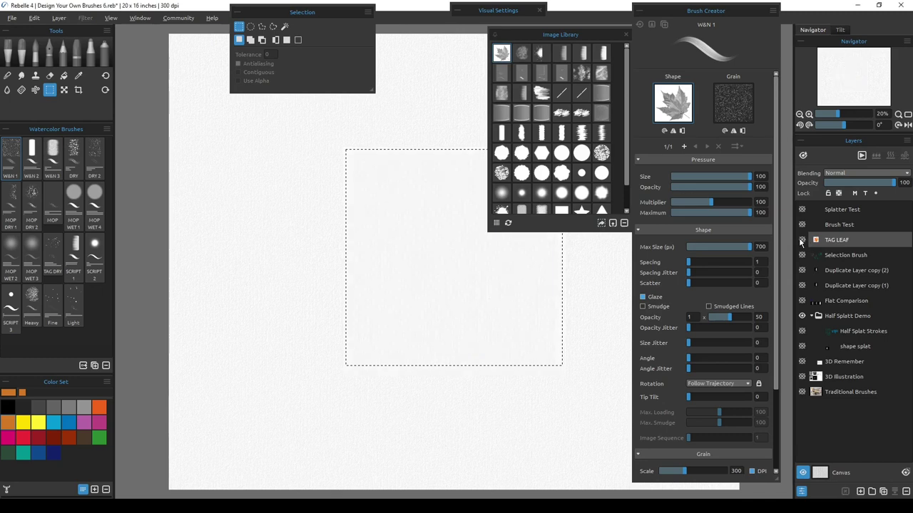
Clear the square selection and make the Brush Test layer active and visible.
{"action": "key", "text": "ctrl+d"}
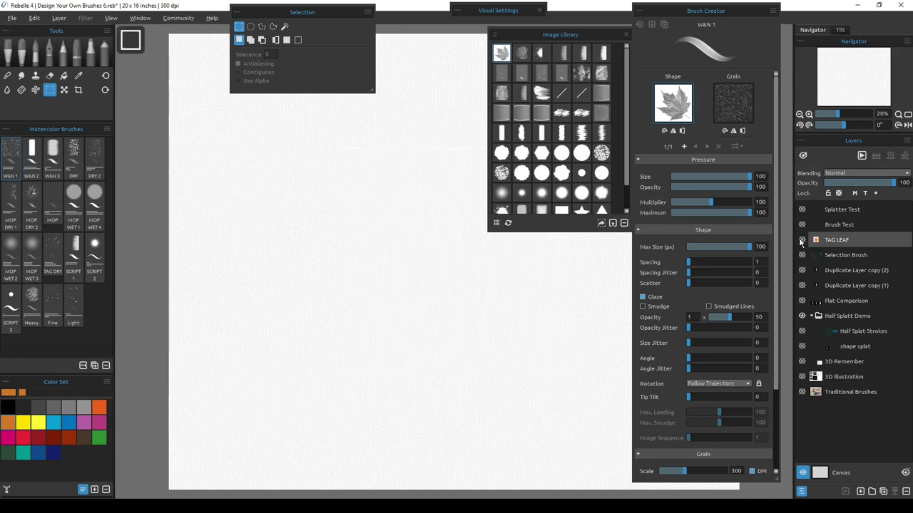
{"action": "left_click", "coordinate": [838, 224]}
{"action": "left_click", "coordinate": [801, 224]}
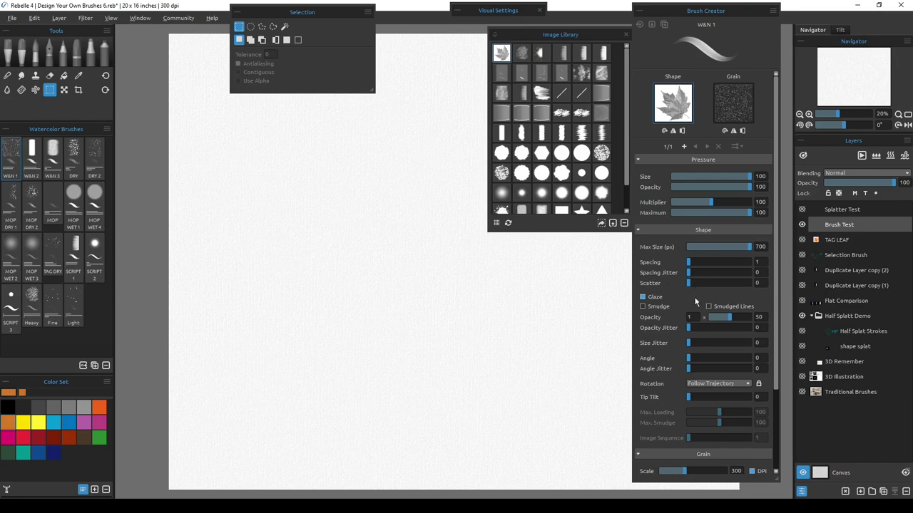
Give the Heavy watercolor brush the maple leaf shape, with size 76, opacity 63 and water 1.
{"action": "left_click", "coordinate": [31, 295]}
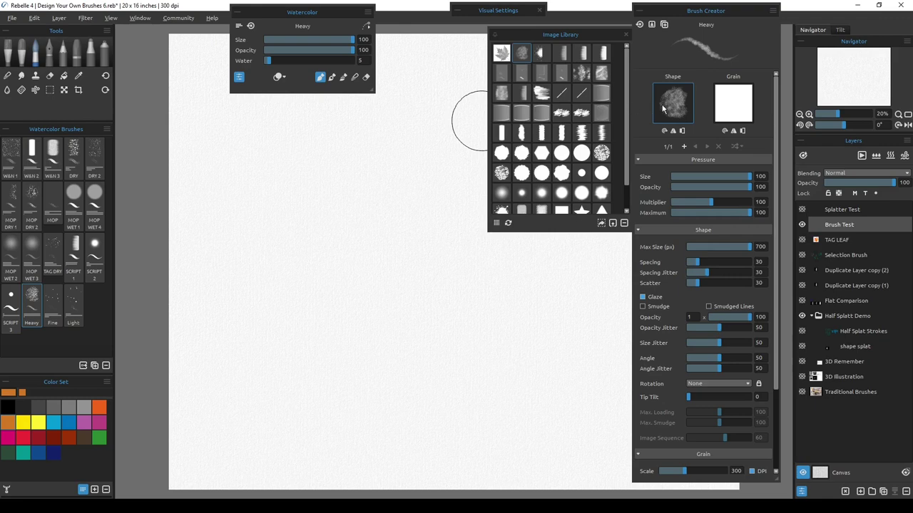
{"action": "left_click", "coordinate": [500, 53]}
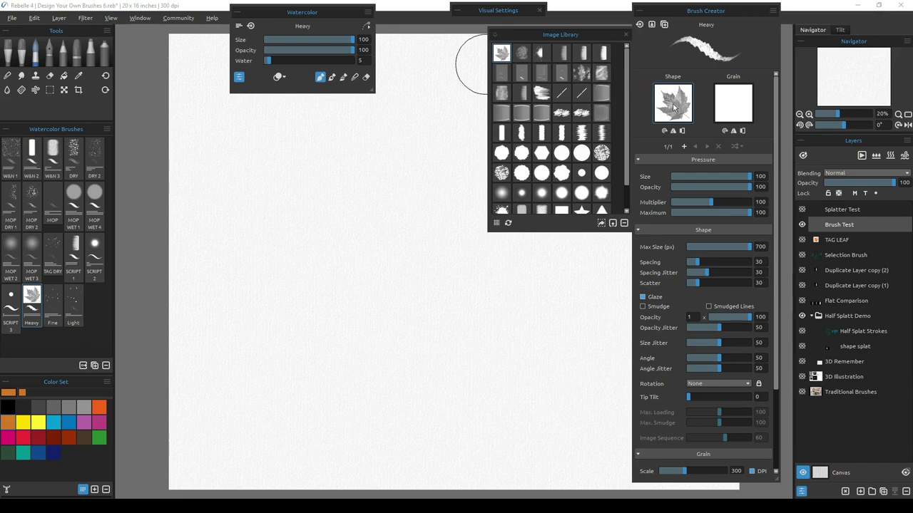
{"action": "left_click_drag", "start_coordinate": [268, 60], "coordinate": [258, 59]}
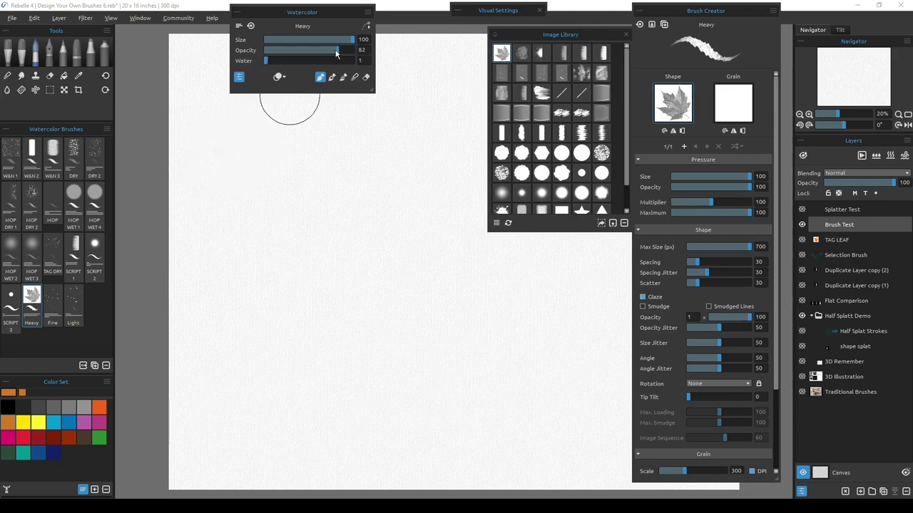
{"action": "left_click_drag", "start_coordinate": [352, 40], "coordinate": [333, 46]}
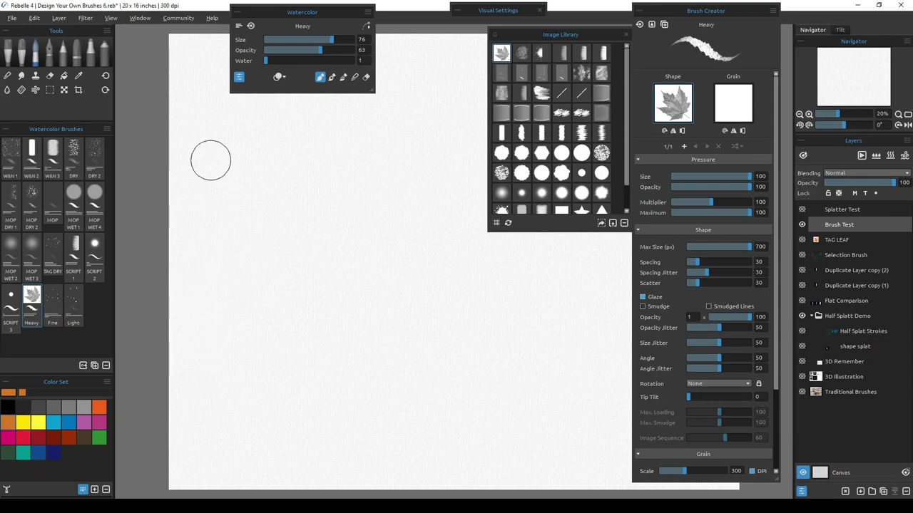
Compare vertical orange strokes painted before and after inverting the Heavy brush's leaf shape image.
{"action": "left_click", "coordinate": [207, 138]}
{"action": "left_click_drag", "start_coordinate": [207, 145], "coordinate": [202, 422]}
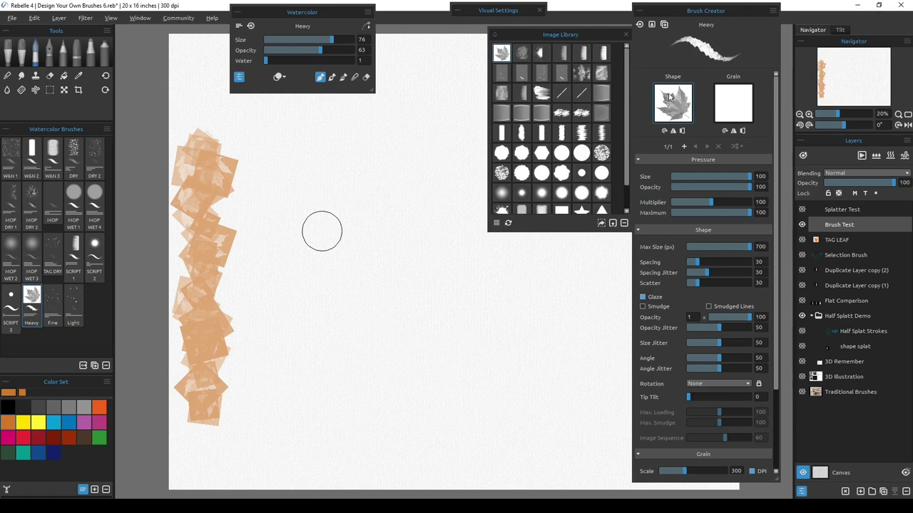
{"action": "left_click", "coordinate": [683, 132]}
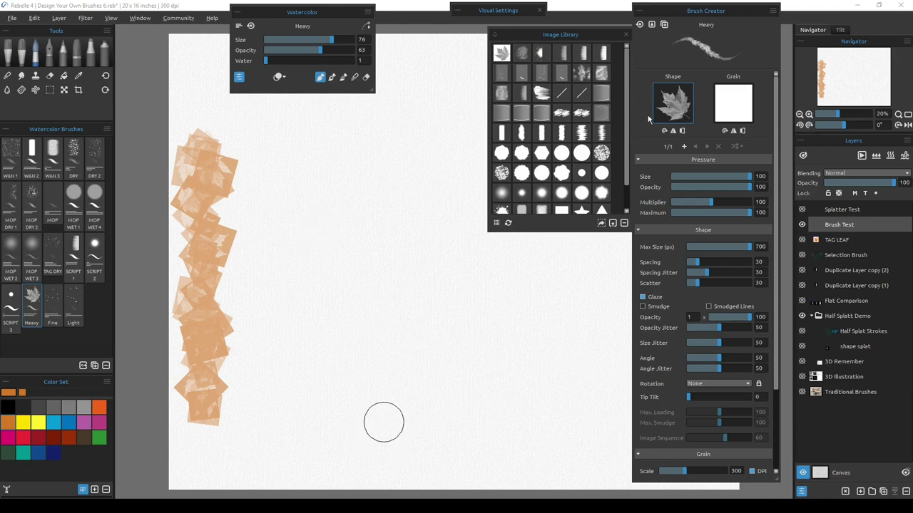
{"action": "left_click_drag", "start_coordinate": [250, 145], "coordinate": [250, 402]}
{"action": "mouse_move", "coordinate": [272, 232]}
{"action": "left_mouse_down"}
{"action": "mouse_move", "coordinate": [252, 326]}
{"action": "mouse_move", "coordinate": [253, 230]}
{"action": "mouse_move", "coordinate": [248, 358]}
{"action": "left_mouse_up"}
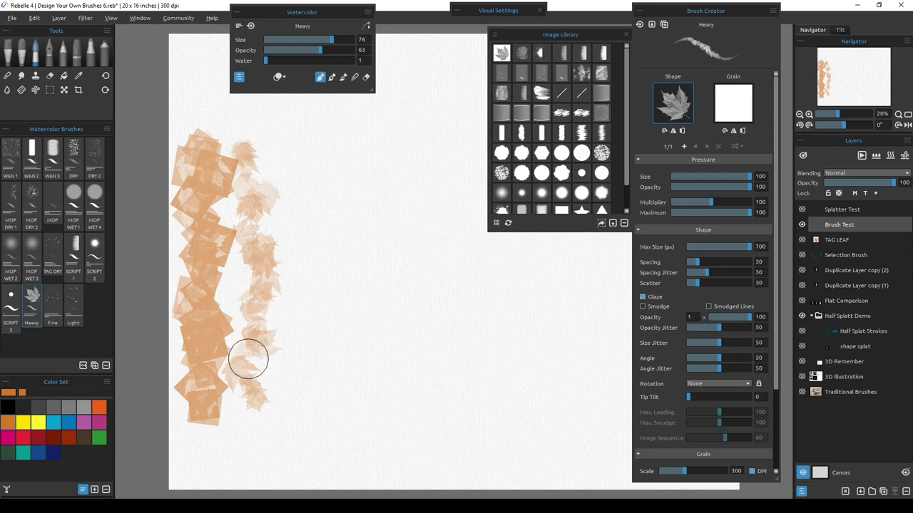
Set spacing to 1, zero the scatter, angle and all jitter values, and paint a vertical stroke beside the leaf strokes.
{"action": "mouse_move", "coordinate": [697, 263]}
{"action": "left_mouse_down"}
{"action": "mouse_move", "coordinate": [688, 262]}
{"action": "mouse_move", "coordinate": [685, 284]}
{"action": "left_mouse_up"}
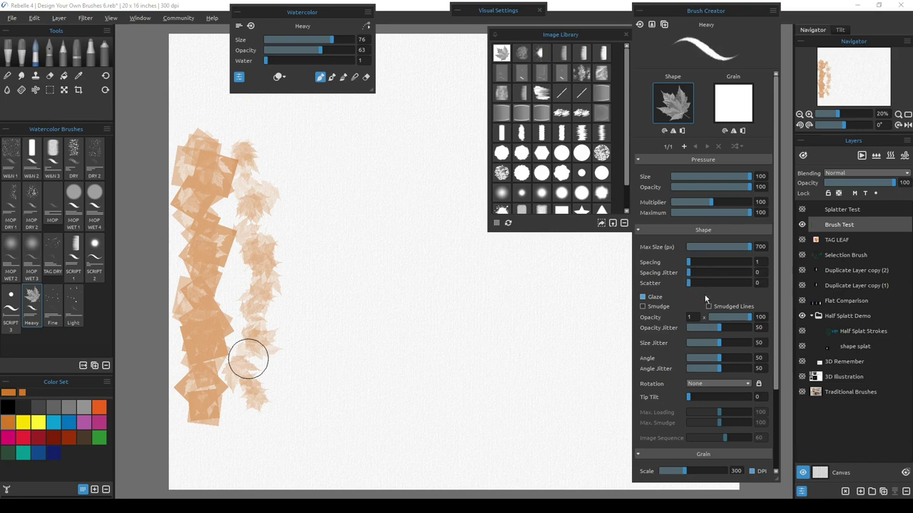
{"action": "mouse_move", "coordinate": [714, 345]}
{"action": "left_mouse_down"}
{"action": "mouse_move", "coordinate": [686, 345]}
{"action": "mouse_move", "coordinate": [689, 365]}
{"action": "left_mouse_up"}
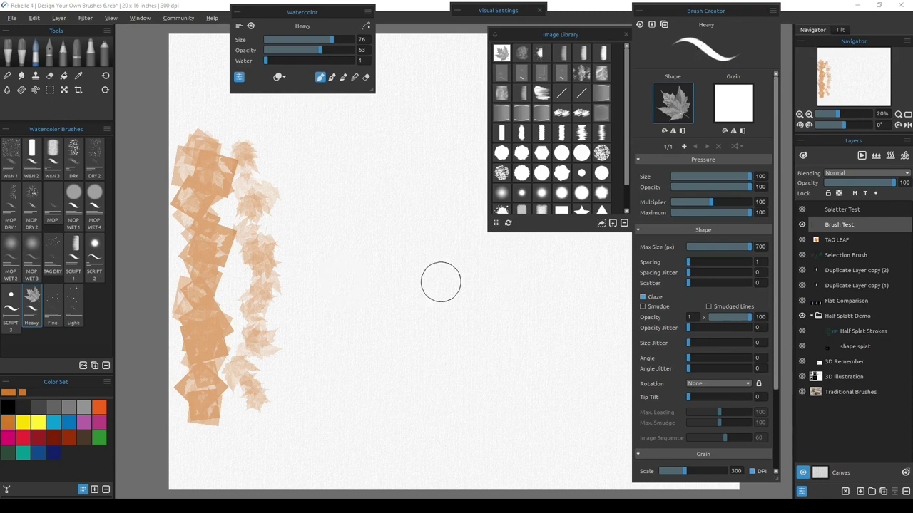
{"action": "left_click_drag", "start_coordinate": [290, 151], "coordinate": [295, 393]}
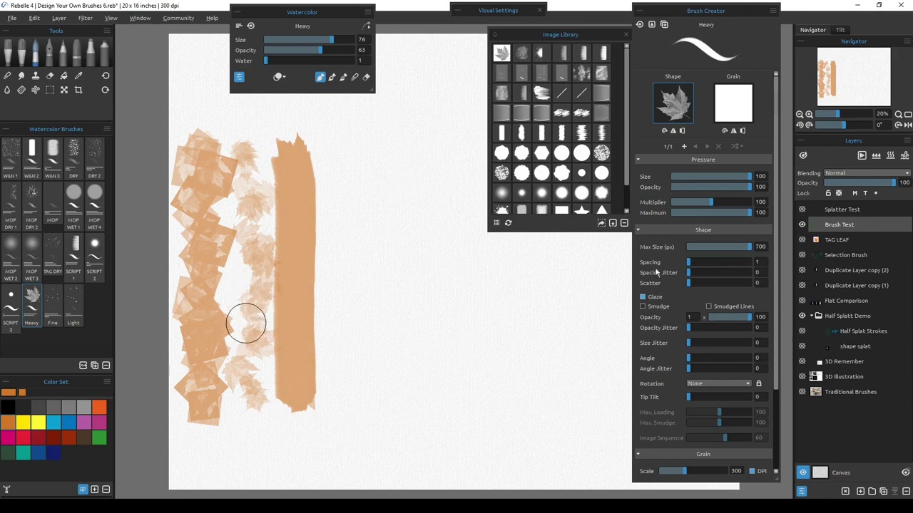
Paint two vertical leaf columns, one with spacing 72 and one with spacing jitter 37 added.
{"action": "left_click_drag", "start_coordinate": [691, 267], "coordinate": [706, 265]}
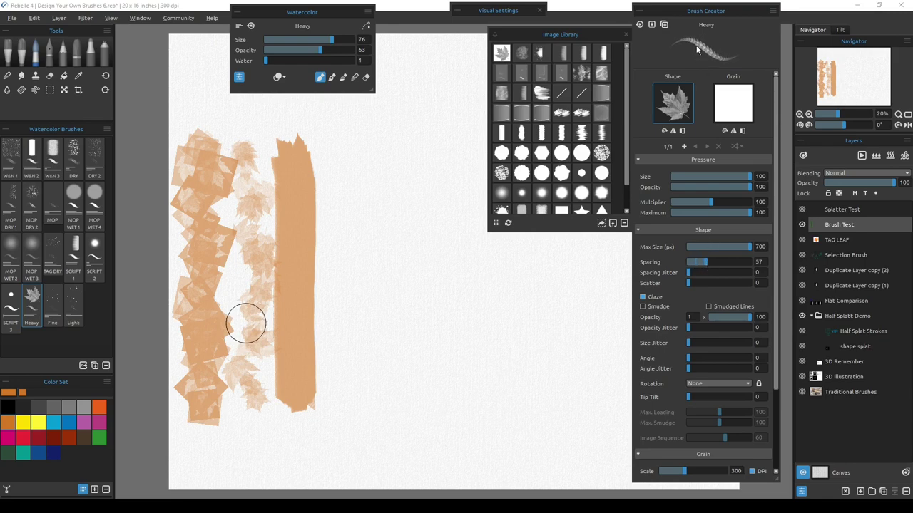
{"action": "left_click_drag", "start_coordinate": [707, 265], "coordinate": [709, 266]}
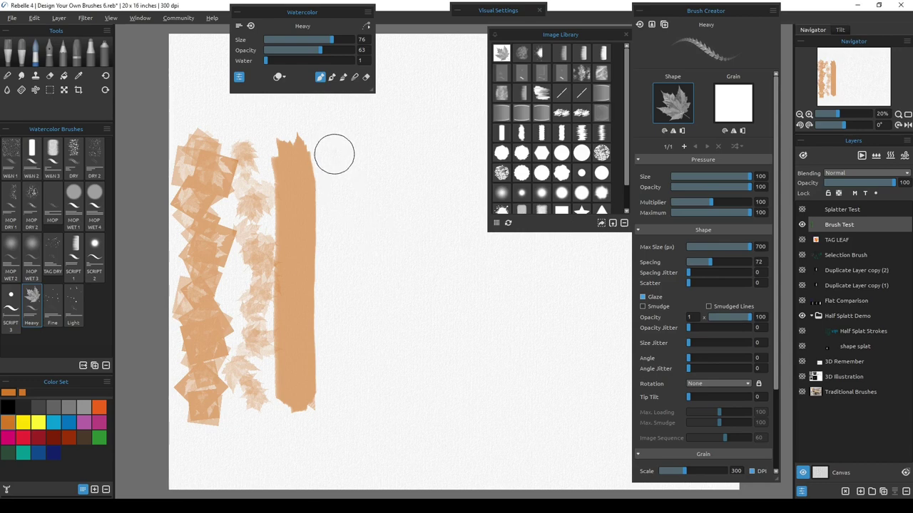
{"action": "left_click_drag", "start_coordinate": [335, 172], "coordinate": [347, 400]}
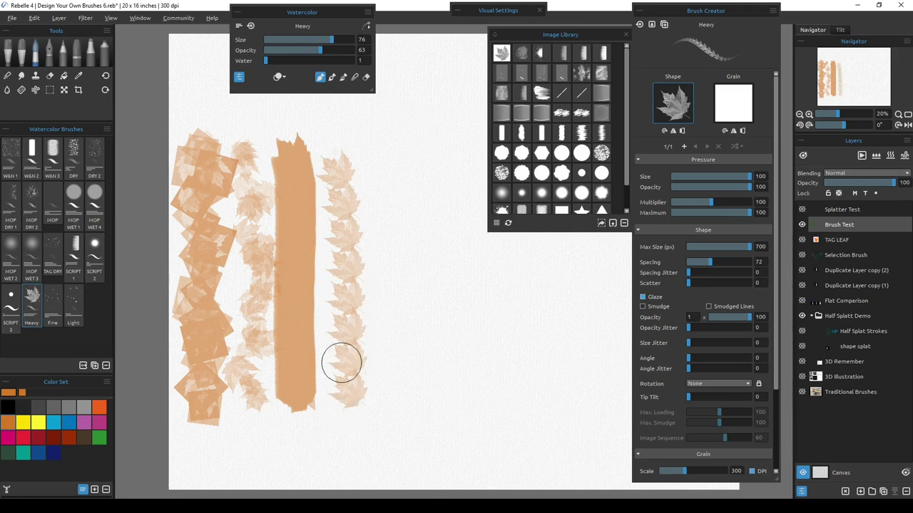
{"action": "left_click_drag", "start_coordinate": [456, 366], "coordinate": [379, 383]}
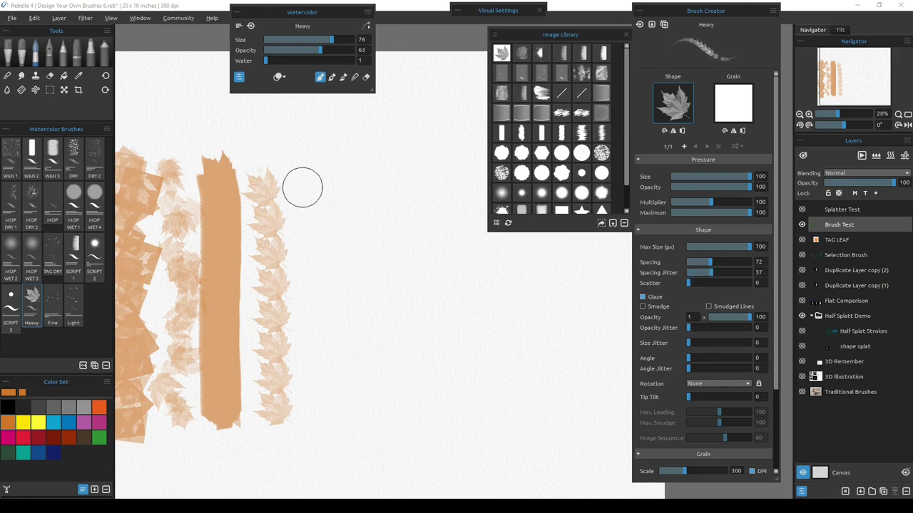
{"action": "left_click_drag", "start_coordinate": [305, 178], "coordinate": [309, 410]}
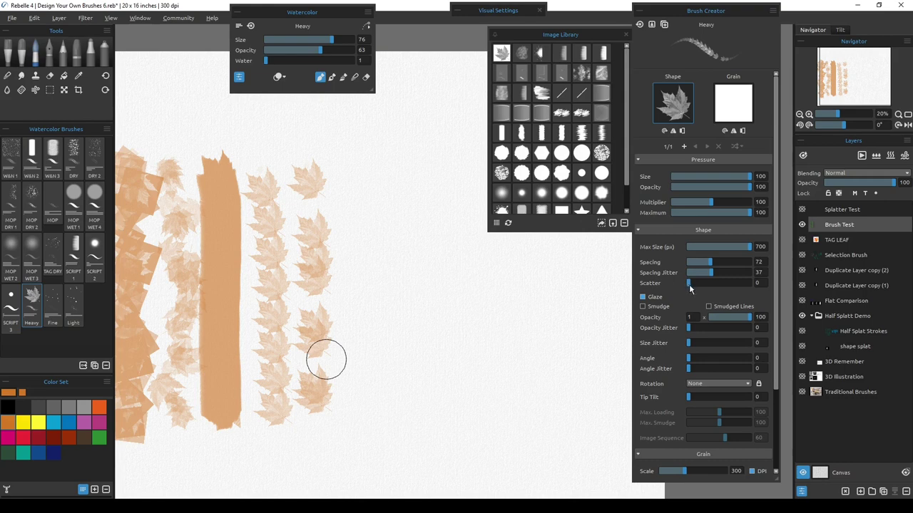
Paint two more leaf columns, one with scatter 78 and one with opacity jitter 57 added.
{"action": "left_click_drag", "start_coordinate": [692, 286], "coordinate": [712, 287]}
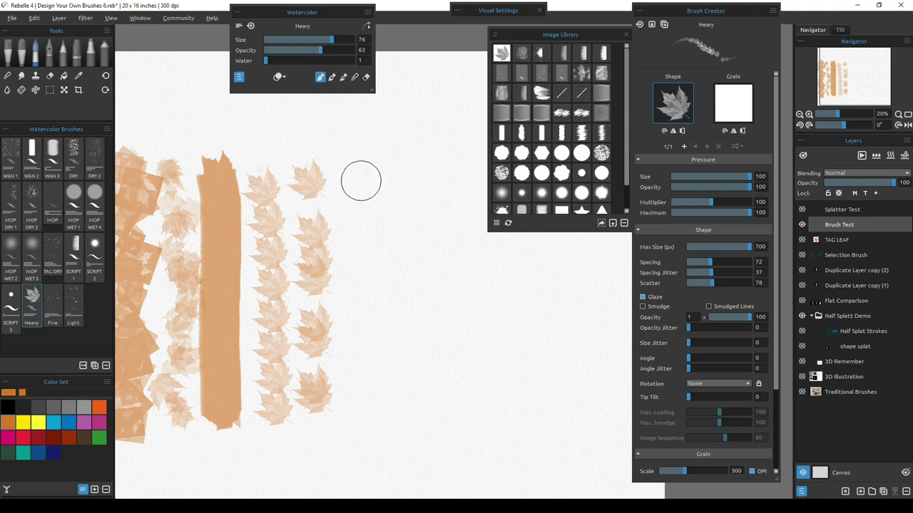
{"action": "left_click_drag", "start_coordinate": [362, 192], "coordinate": [362, 463]}
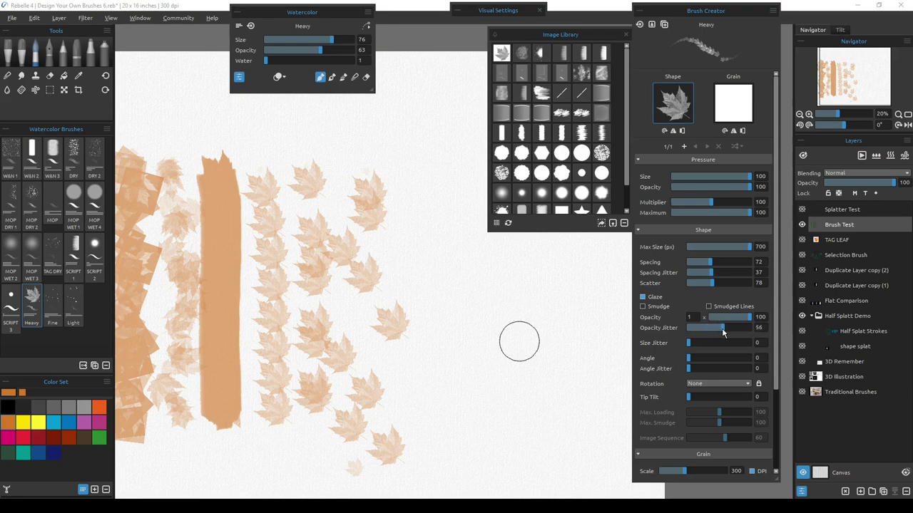
{"action": "left_click_drag", "start_coordinate": [438, 368], "coordinate": [326, 349]}
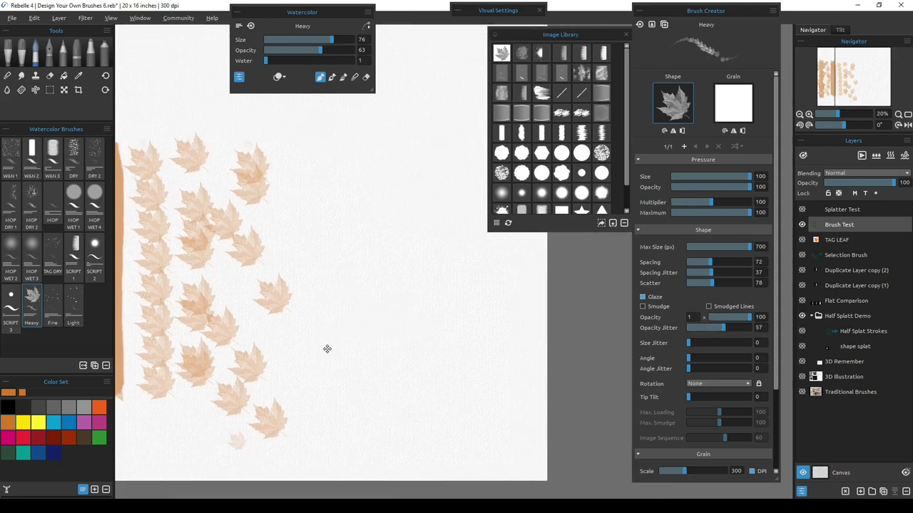
{"action": "left_click_drag", "start_coordinate": [309, 165], "coordinate": [315, 450]}
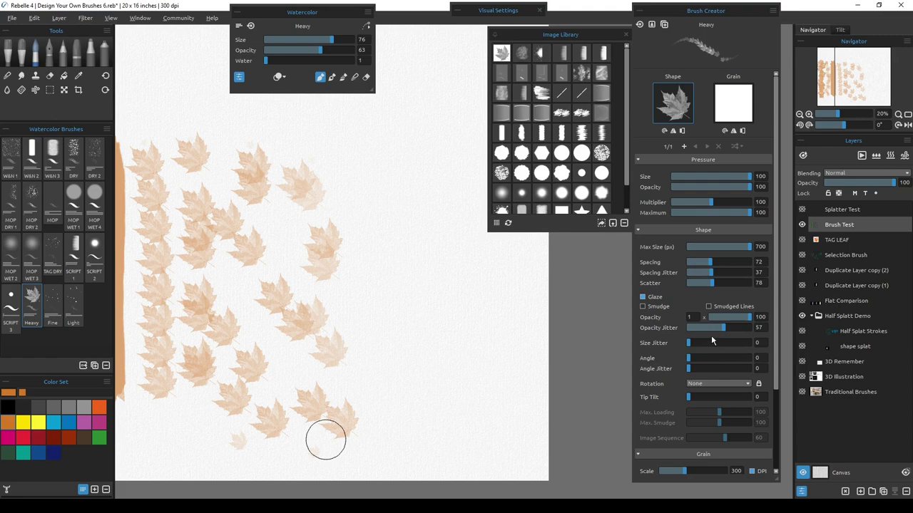
Raise spacing to 112, spacing jitter to 52, scatter to 113 and opacity jitter to 76, and paint another leaf column.
{"action": "left_click_drag", "start_coordinate": [723, 333], "coordinate": [730, 333]}
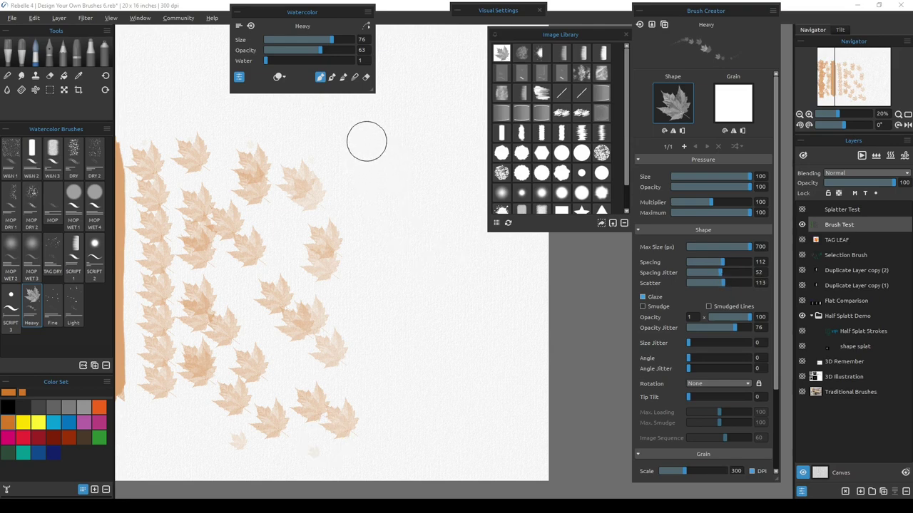
{"action": "left_click", "coordinate": [367, 175]}
{"action": "mouse_move", "coordinate": [370, 216]}
{"action": "left_mouse_down"}
{"action": "mouse_move", "coordinate": [380, 447]}
{"action": "mouse_move", "coordinate": [368, 342]}
{"action": "mouse_move", "coordinate": [387, 407]}
{"action": "mouse_move", "coordinate": [389, 372]}
{"action": "left_mouse_up"}
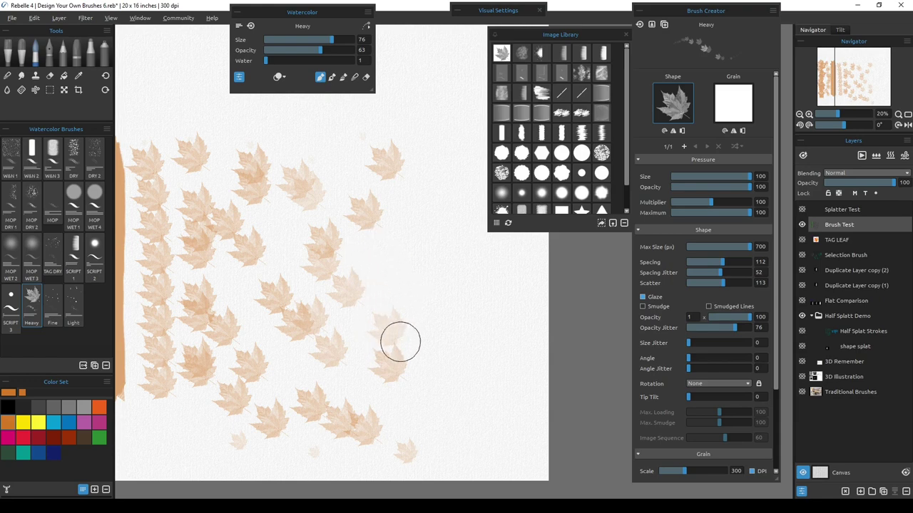
Paint two further leaf columns, one with size jitter 64 and one with the angle set to 44.
{"action": "left_click_drag", "start_coordinate": [430, 380], "coordinate": [411, 377]}
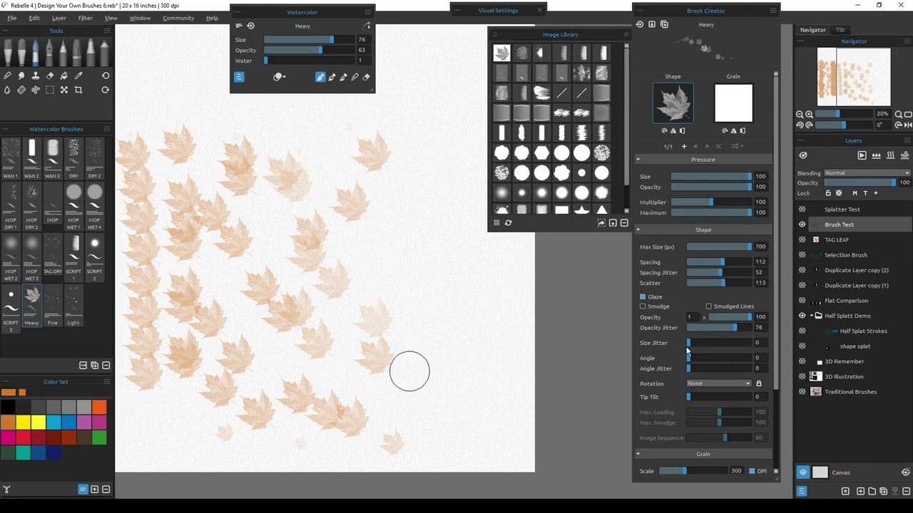
{"action": "left_click_drag", "start_coordinate": [688, 343], "coordinate": [690, 344]}
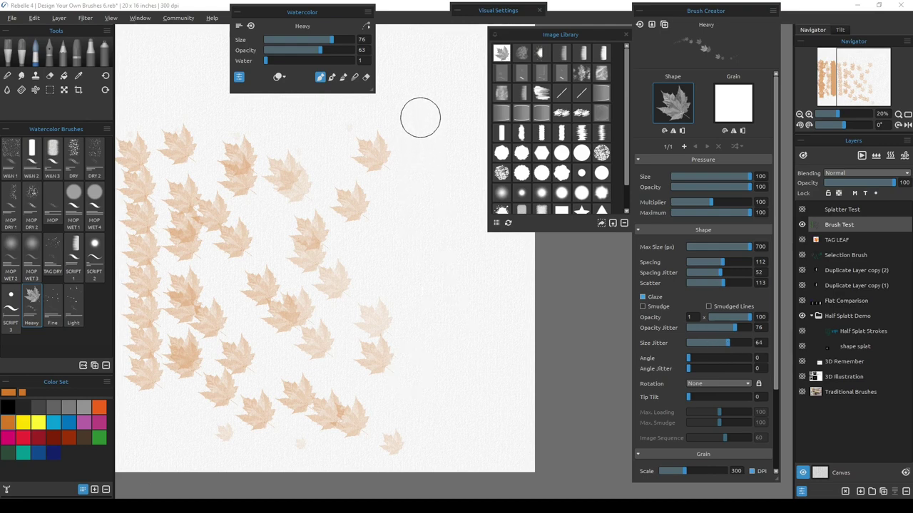
{"action": "left_click_drag", "start_coordinate": [420, 136], "coordinate": [420, 450]}
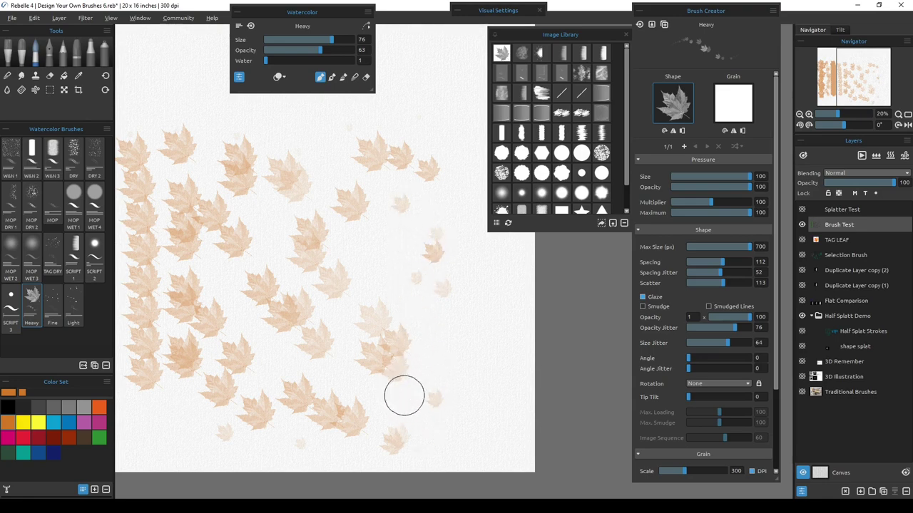
{"action": "left_click", "coordinate": [691, 362]}
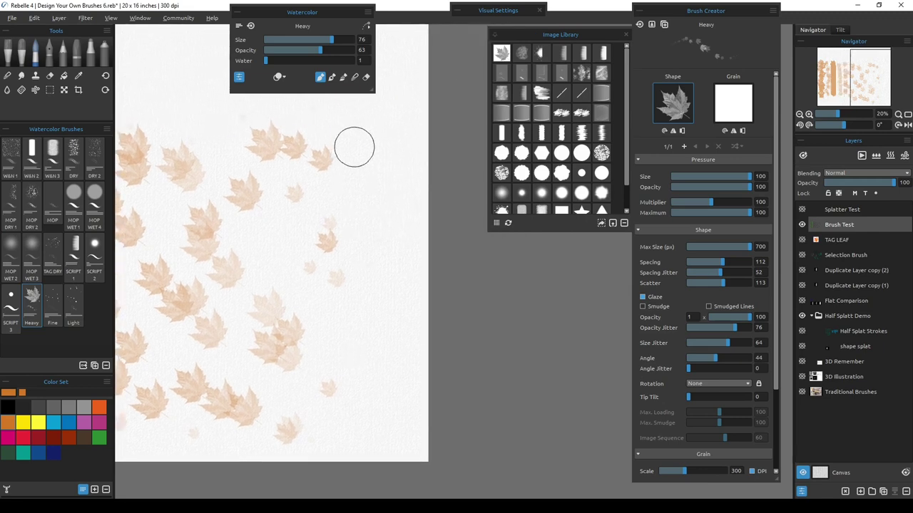
{"action": "mouse_move", "coordinate": [354, 147]}
{"action": "left_mouse_down"}
{"action": "mouse_move", "coordinate": [365, 131]}
{"action": "mouse_move", "coordinate": [365, 438]}
{"action": "left_mouse_up"}
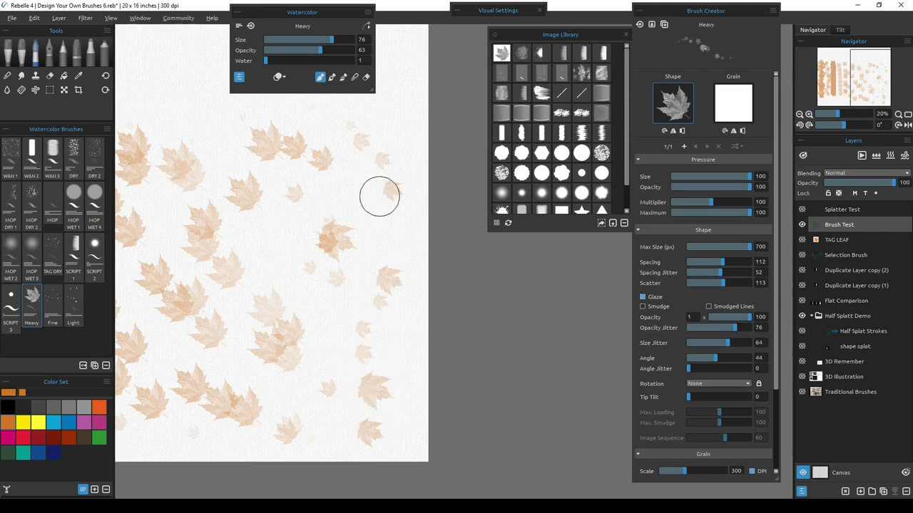
Set the angle to 60 and angle jitter to 59, and paint a horizontal row of leaves across the canvas's upper edge.
{"action": "key", "text": "ctrl+s"}
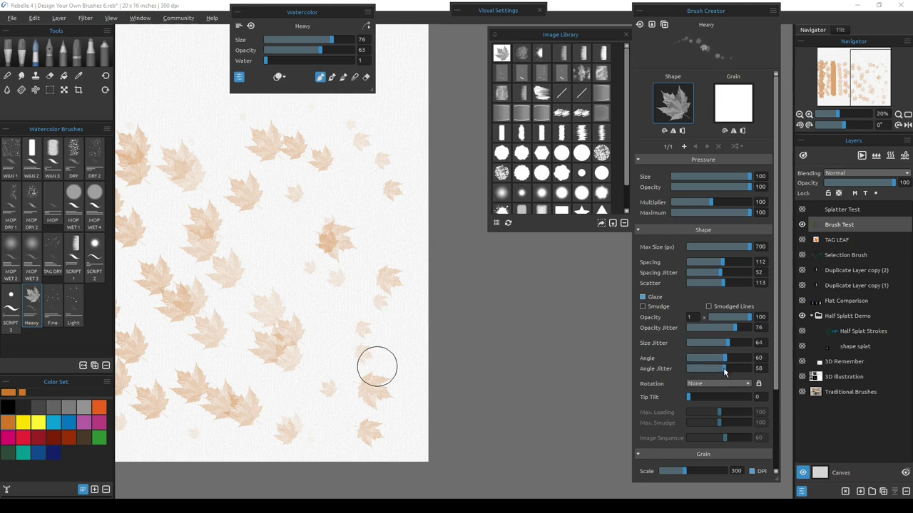
{"action": "mouse_move", "coordinate": [266, 218]}
{"action": "left_mouse_down"}
{"action": "mouse_move", "coordinate": [346, 326]}
{"action": "mouse_move", "coordinate": [434, 416]}
{"action": "mouse_move", "coordinate": [479, 415]}
{"action": "left_mouse_up"}
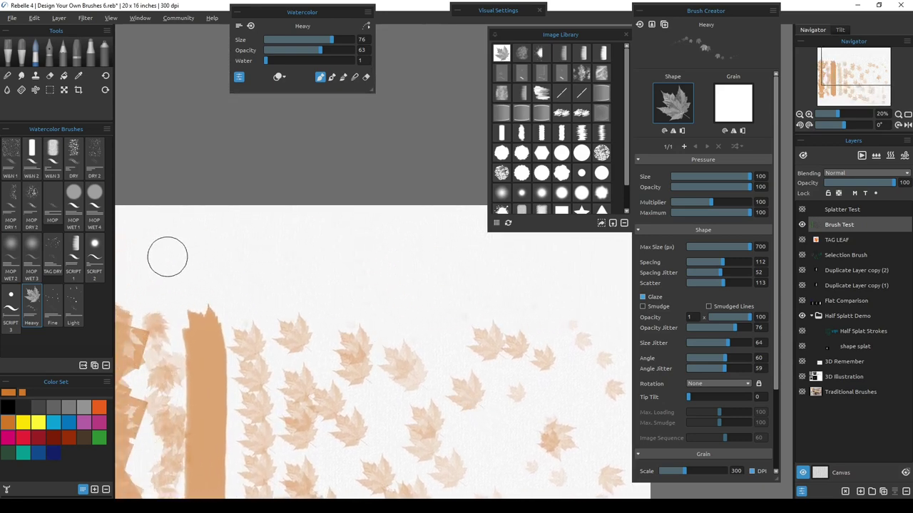
{"action": "mouse_move", "coordinate": [168, 260]}
{"action": "left_mouse_down"}
{"action": "mouse_move", "coordinate": [448, 272]}
{"action": "mouse_move", "coordinate": [601, 264]}
{"action": "left_mouse_up"}
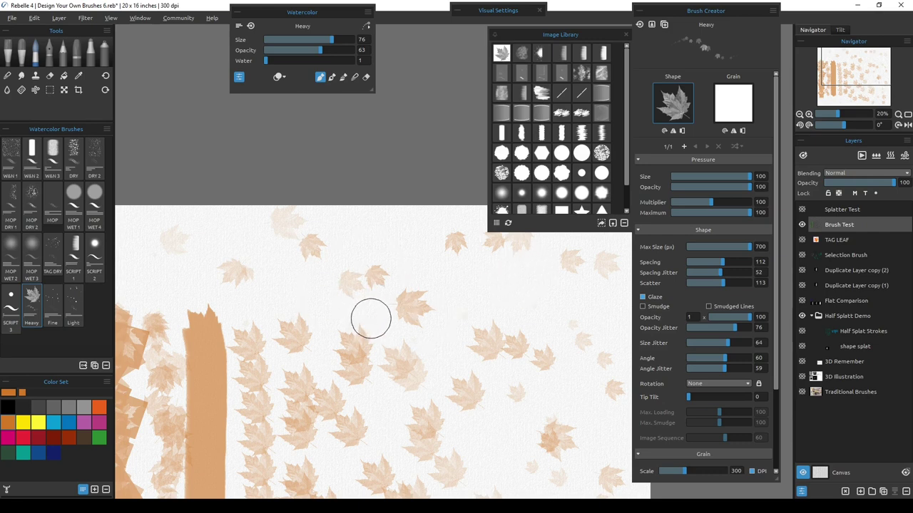
Switch the paint color to blue and paint two vertical leaf columns over the orange leaves.
{"action": "key", "text": "ctrl+0"}
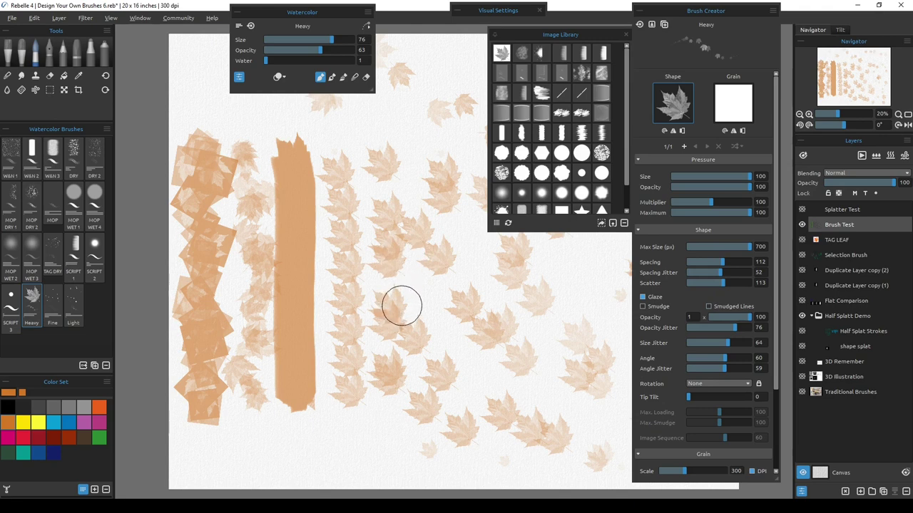
{"action": "mouse_move", "coordinate": [425, 307]}
{"action": "left_mouse_down"}
{"action": "mouse_move", "coordinate": [249, 348]}
{"action": "mouse_move", "coordinate": [226, 345]}
{"action": "left_mouse_up"}
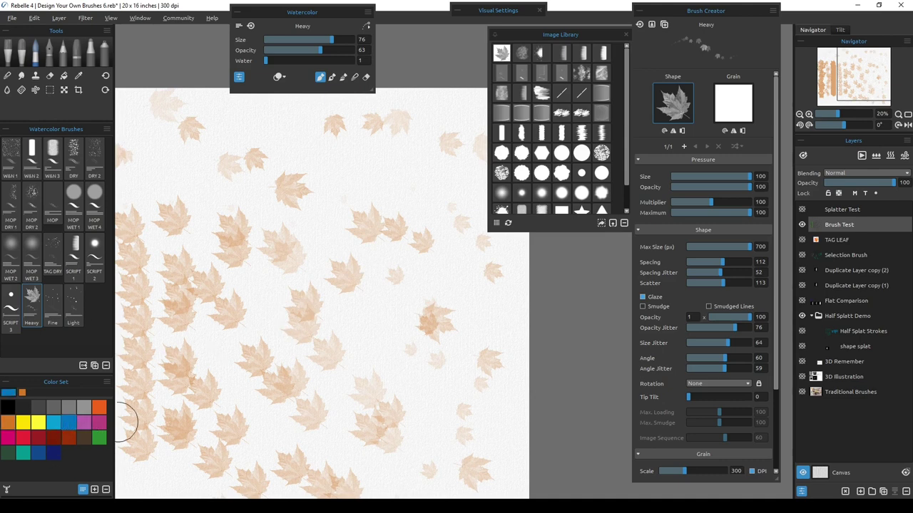
{"action": "left_click_drag", "start_coordinate": [378, 151], "coordinate": [368, 436]}
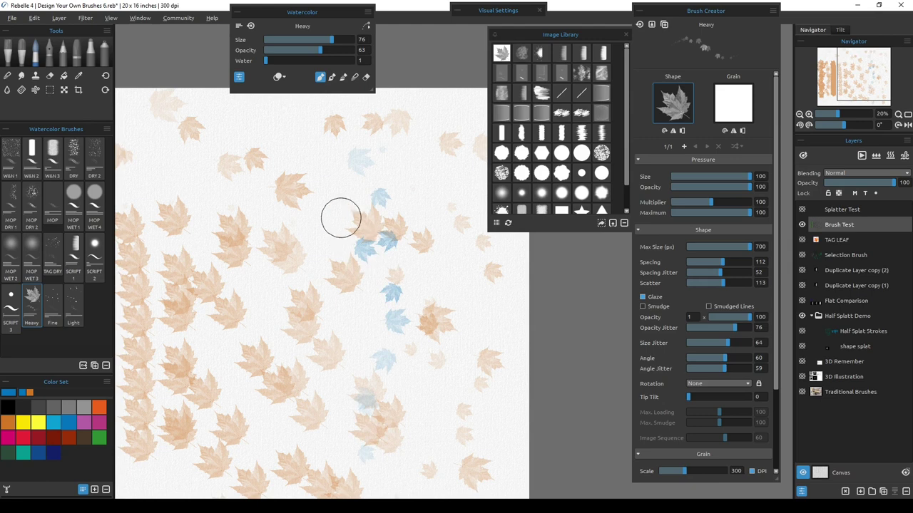
{"action": "left_click_drag", "start_coordinate": [324, 157], "coordinate": [316, 443]}
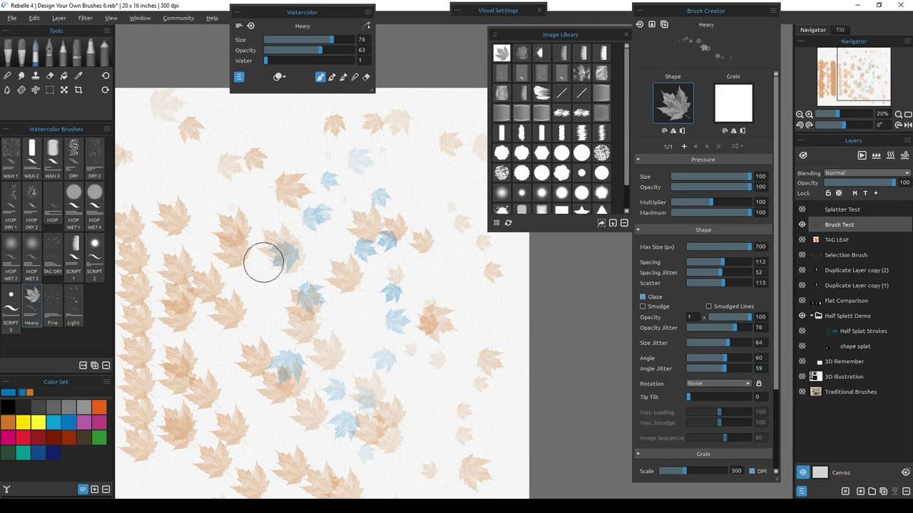
Open the Rebelle website in the browser, view the manuals on its Support page, and close the browser.
{"action": "left_click", "coordinate": [212, 19]}
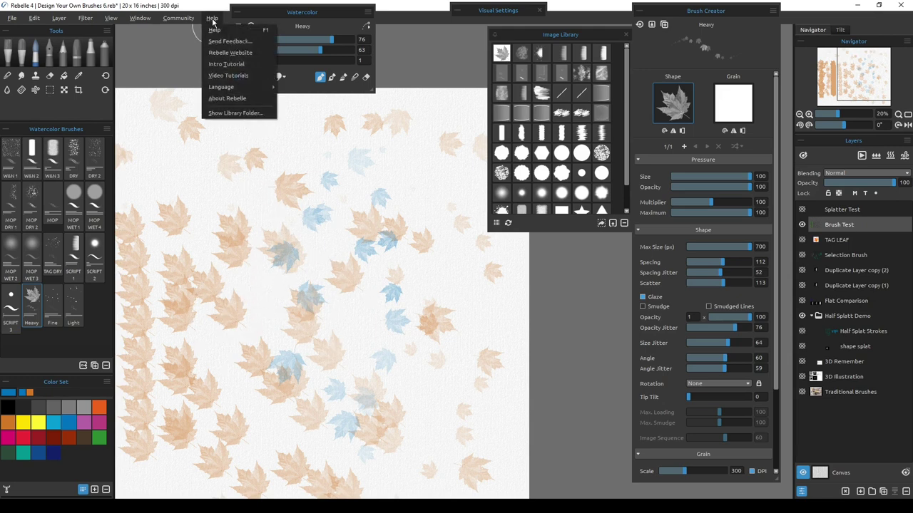
{"action": "left_click", "coordinate": [238, 53]}
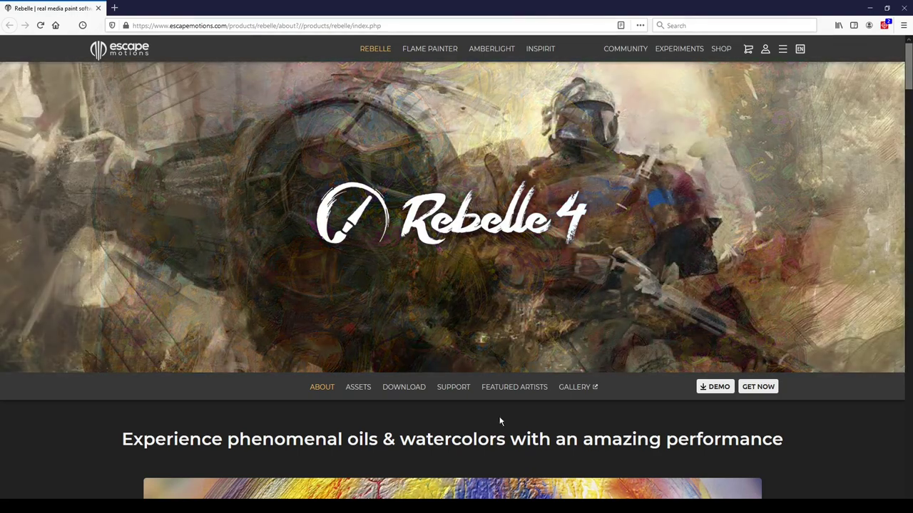
{"action": "left_click", "coordinate": [453, 388]}
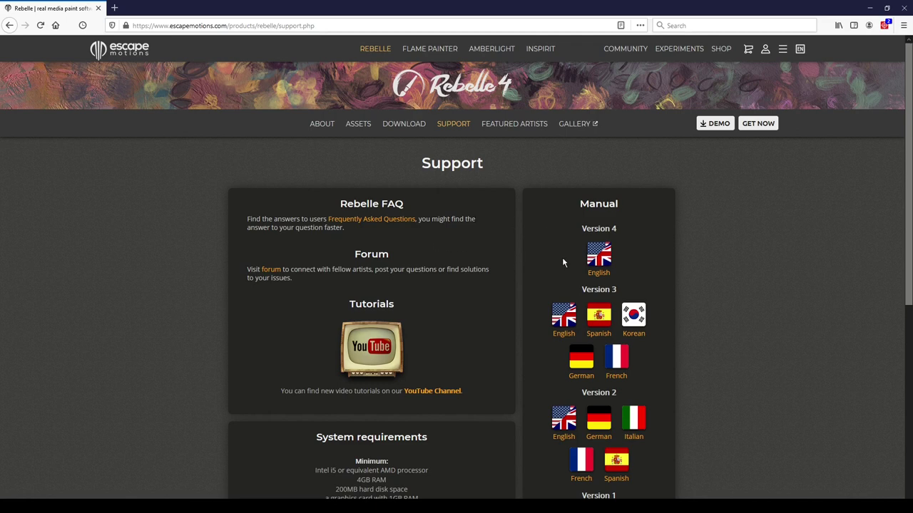
{"action": "left_click", "coordinate": [903, 9]}
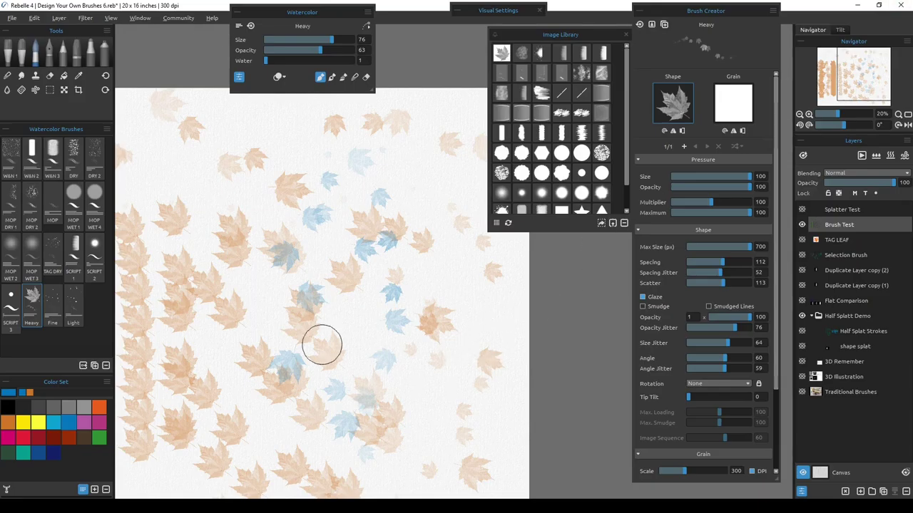